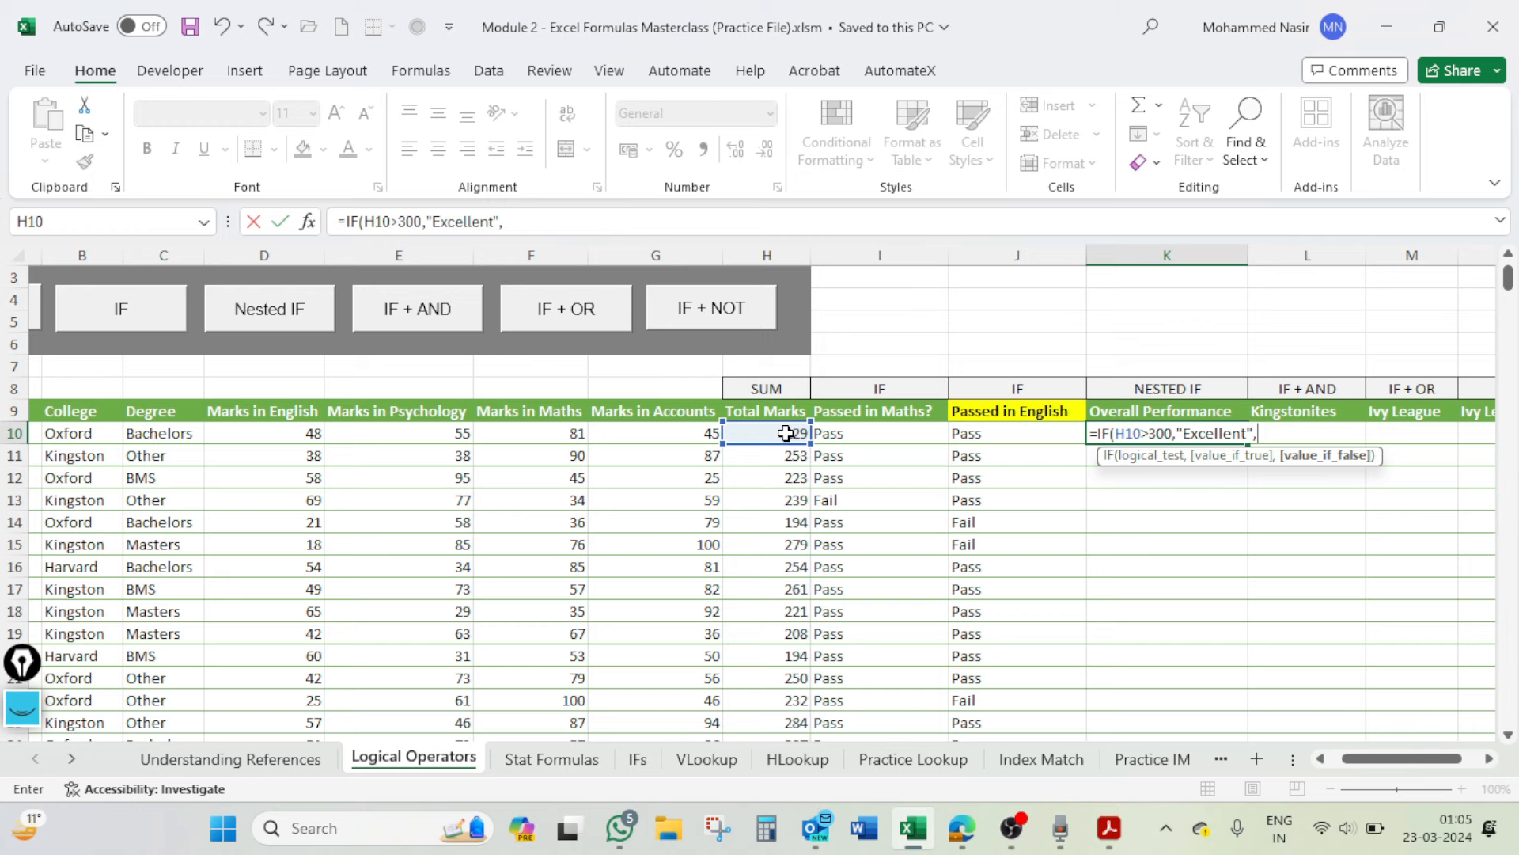
Step: Extend the Overall Performance formula in K10 with a nested IF testing H10>=200 and returning "Average"
text(if)
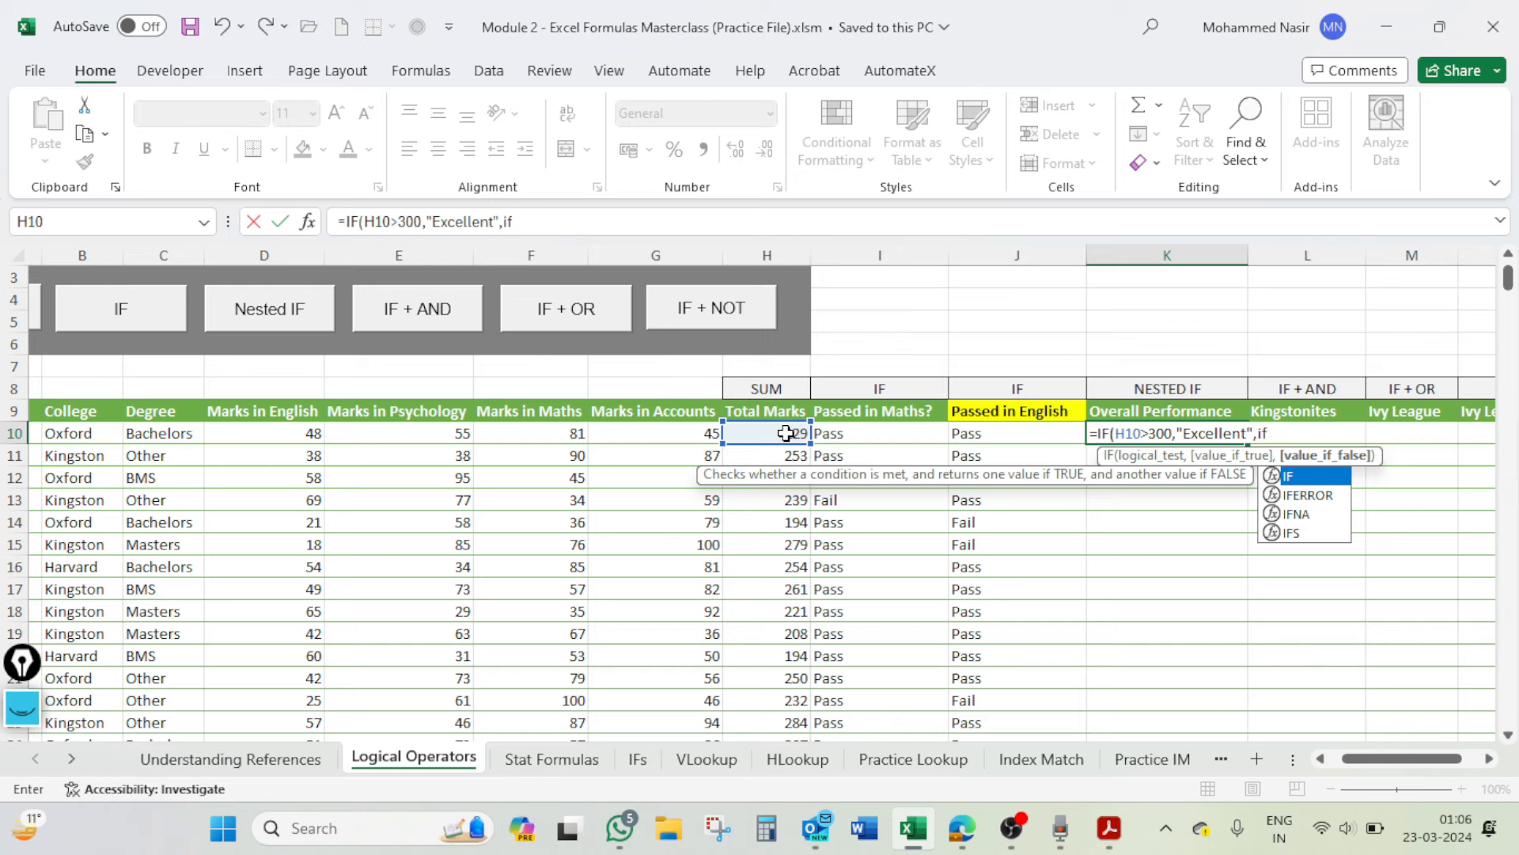
key(Tab)
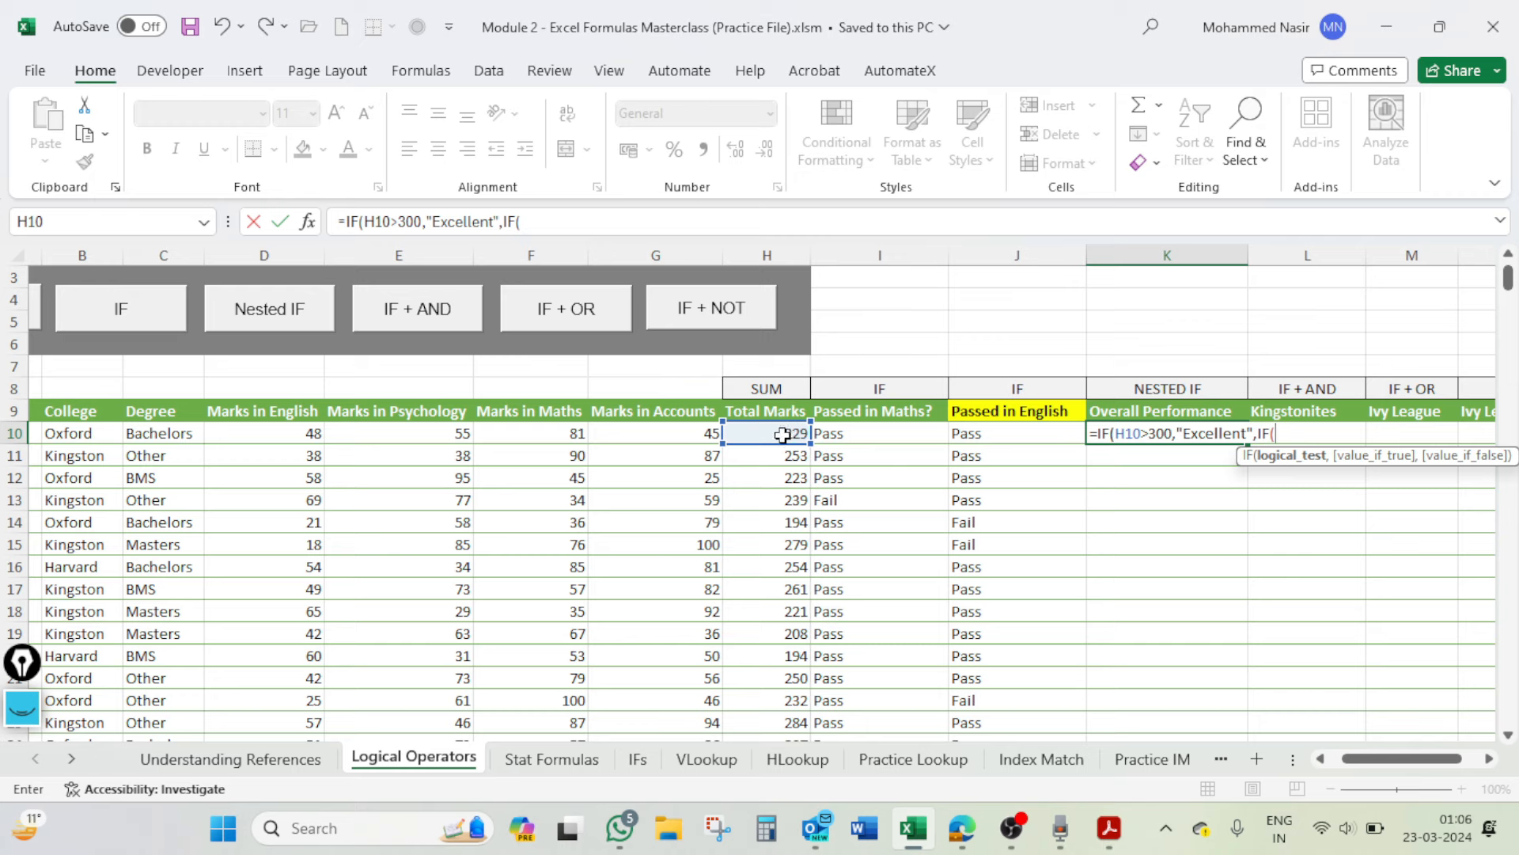
click(782, 435)
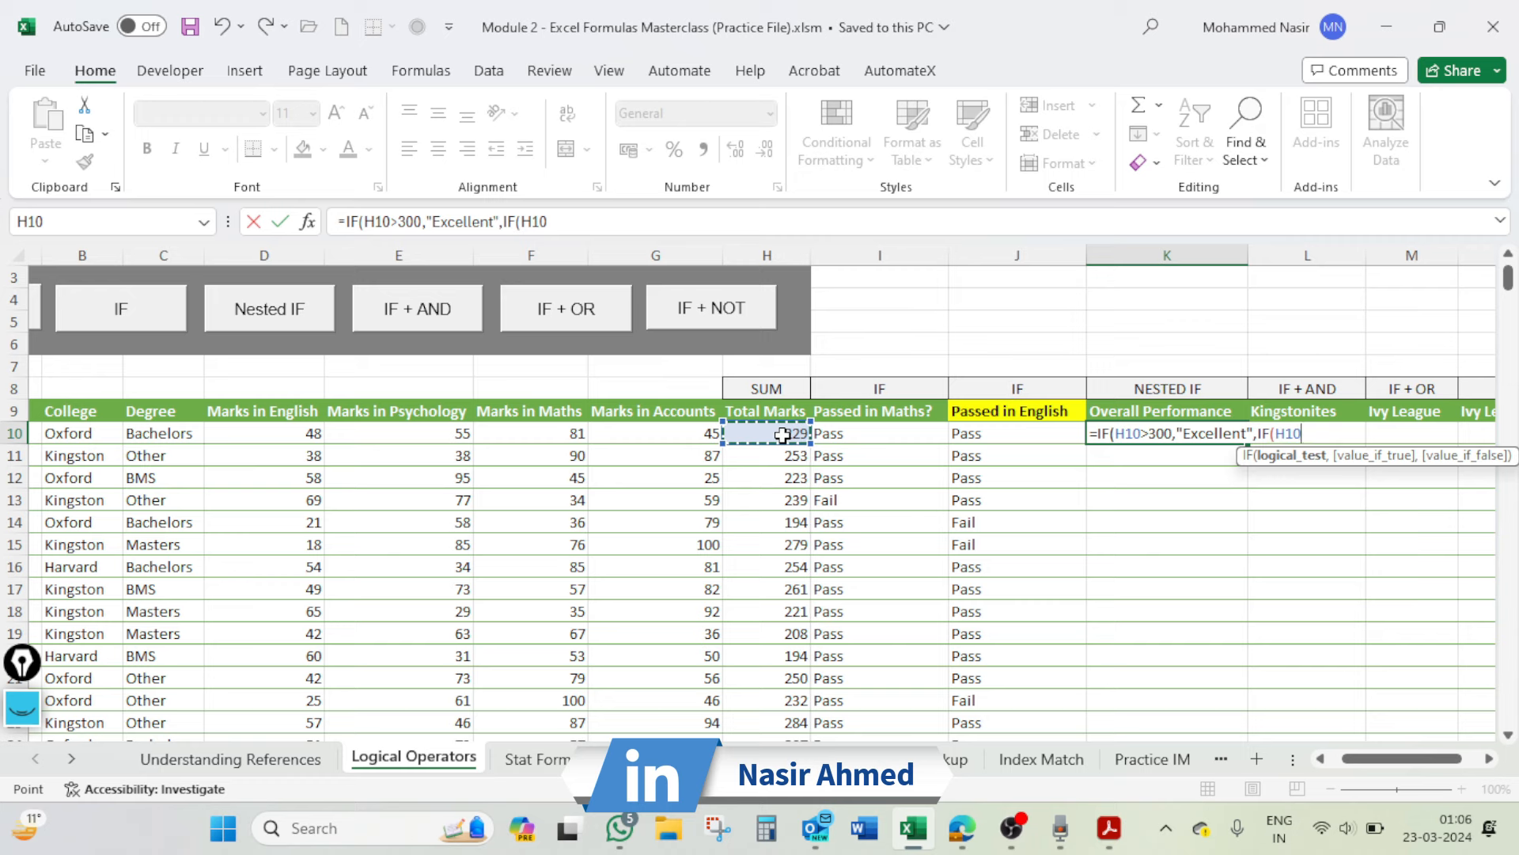
text(>=)
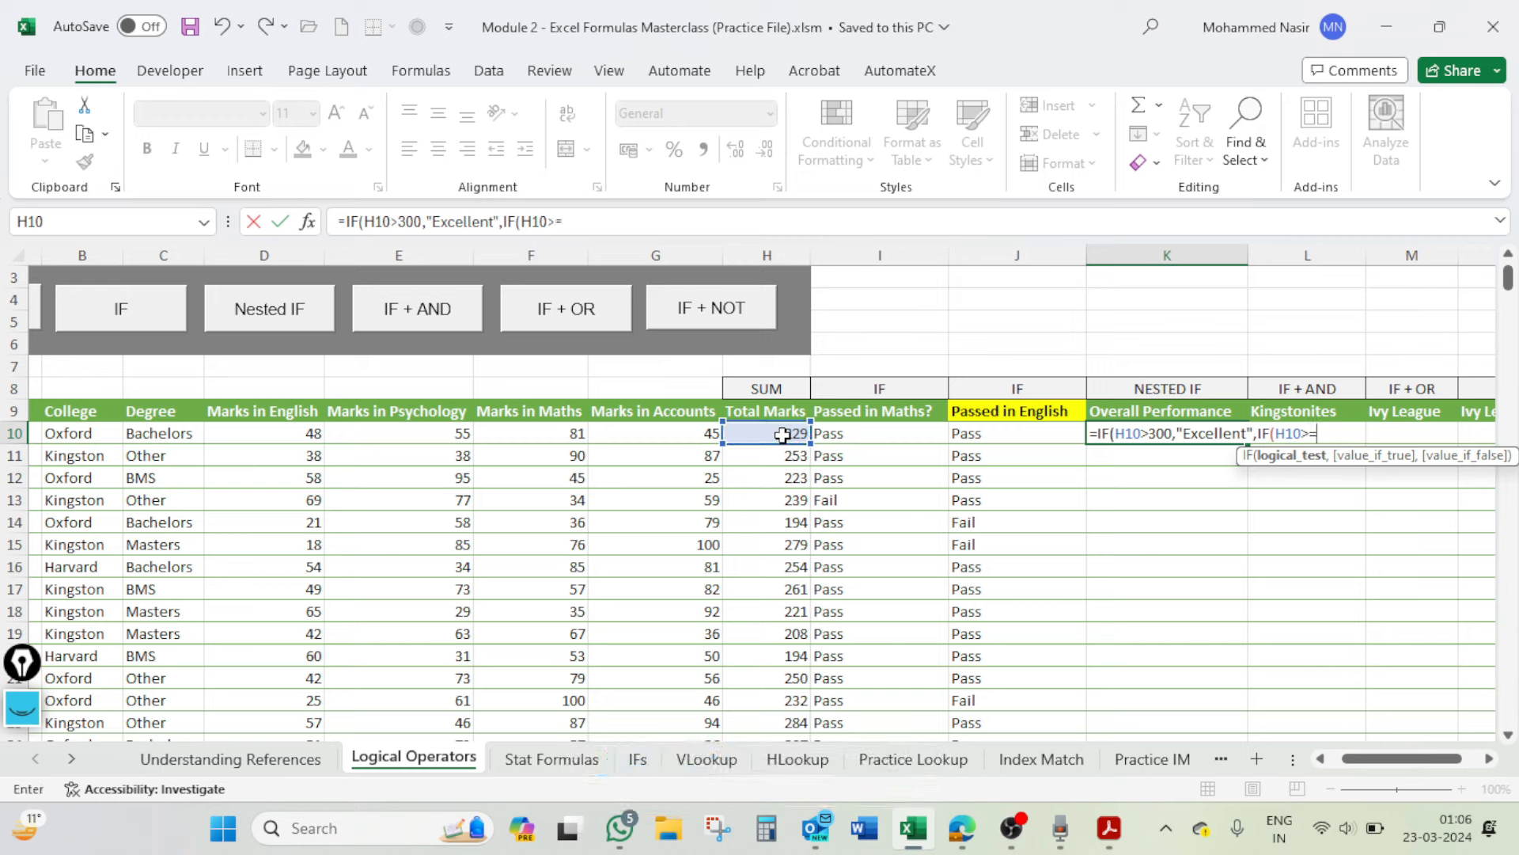
text(200,")
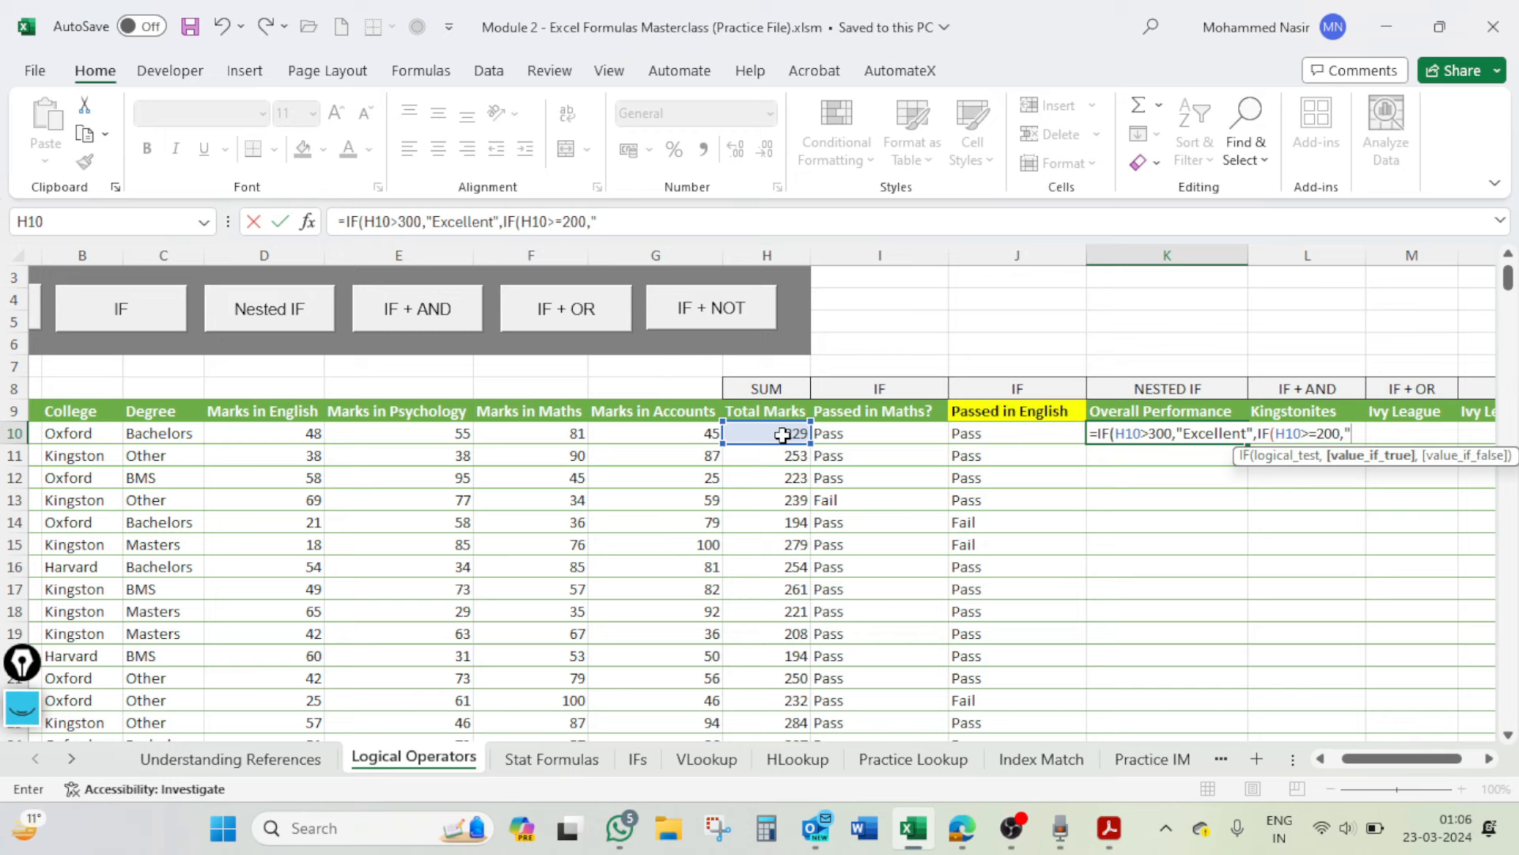
text(Average",)
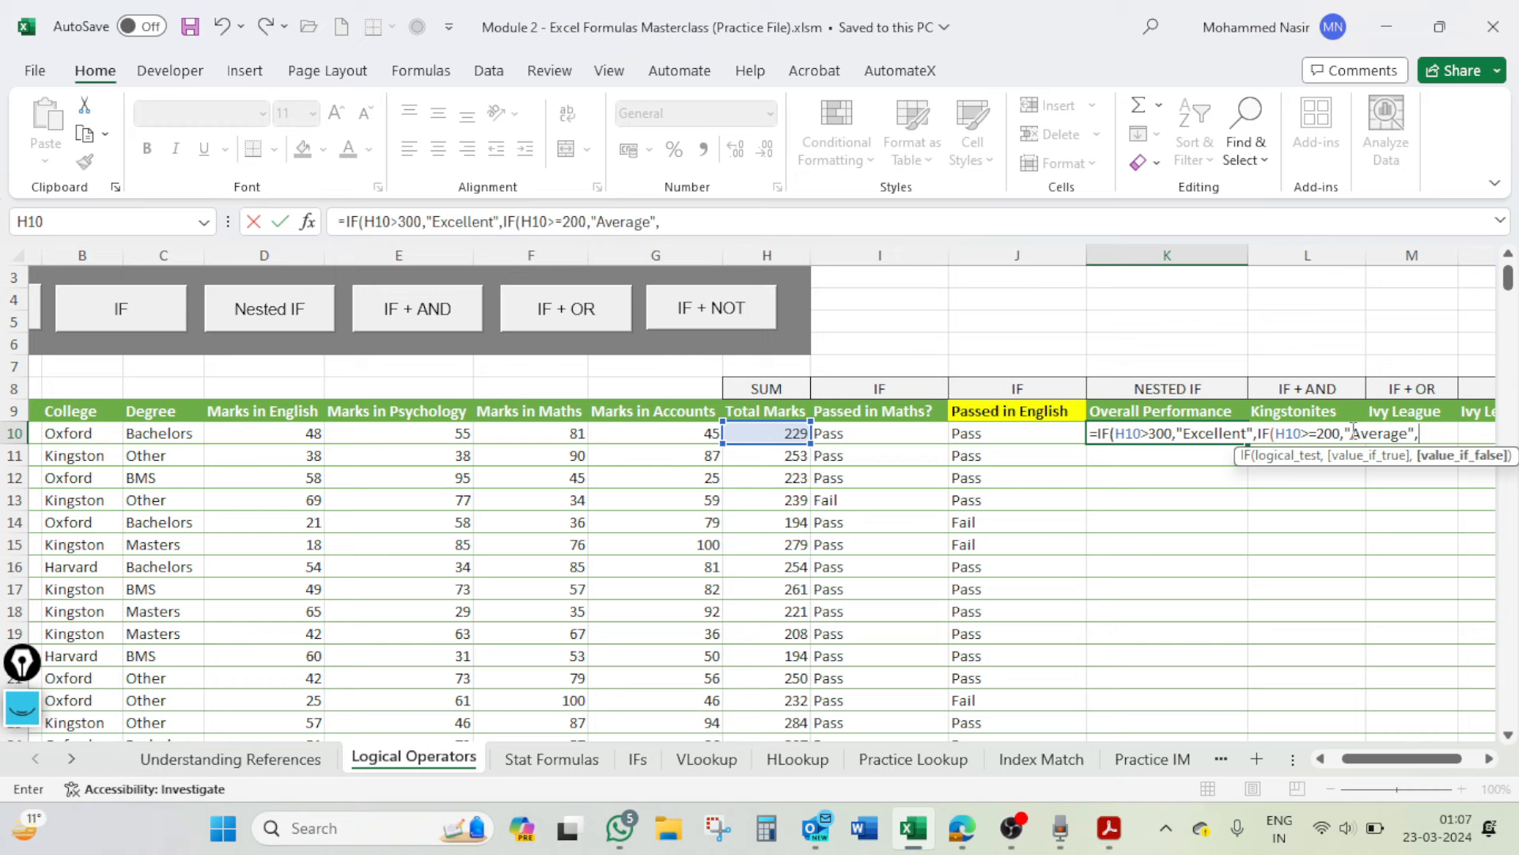
Step: Finish the K10 formula with "Needs to improve" as the nested IF's false result, accepting the closing-parenthesis correction
text(")
text(Nedd)
key(BackSpace)
key(BackSpace)
text(eds to impor)
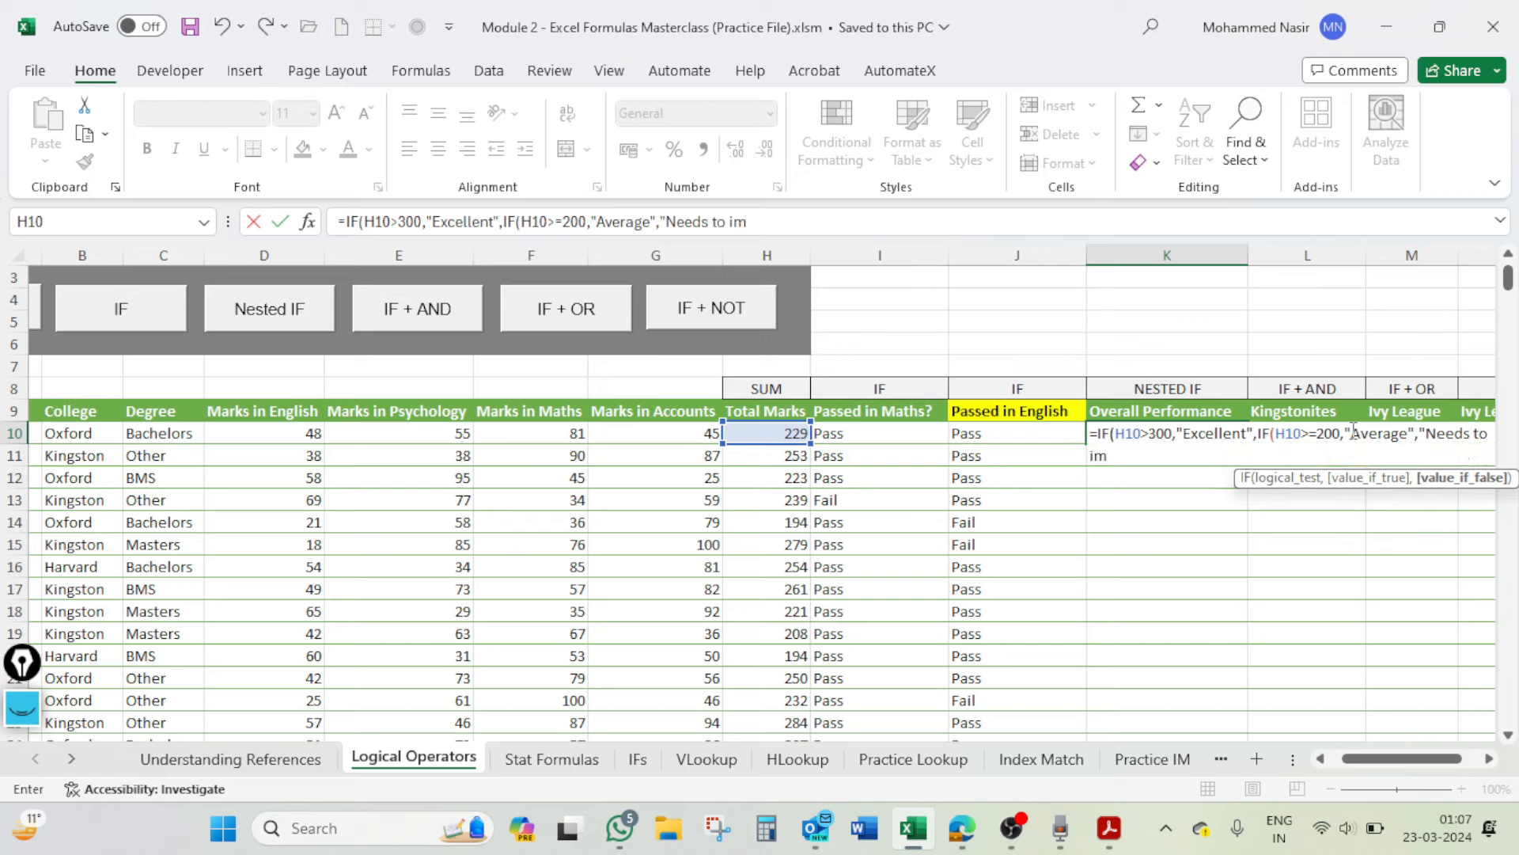
key(BackSpace)
key(BackSpace)
text(rove"))
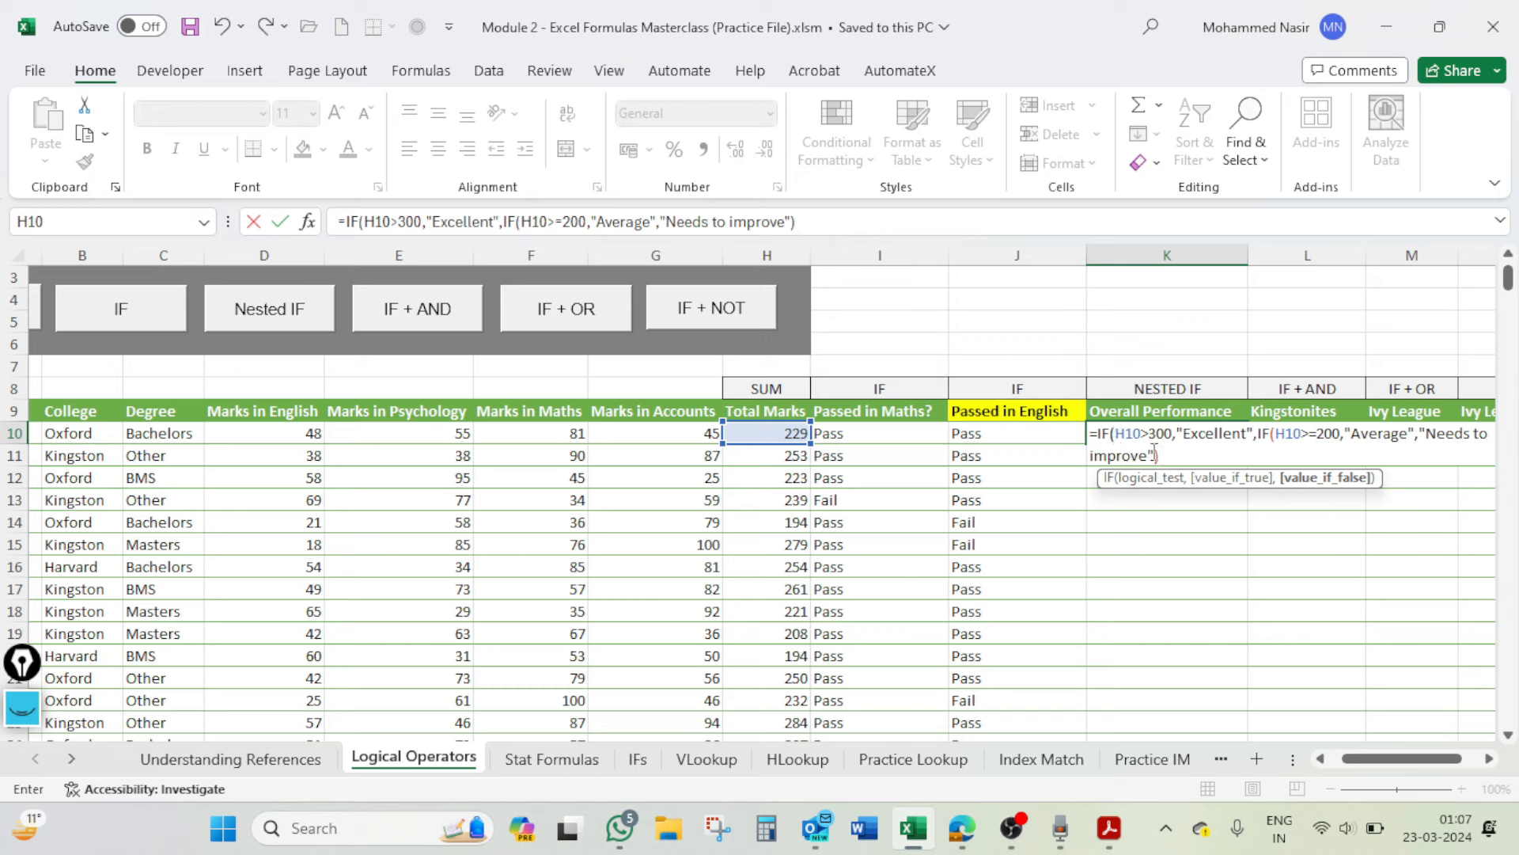
text())
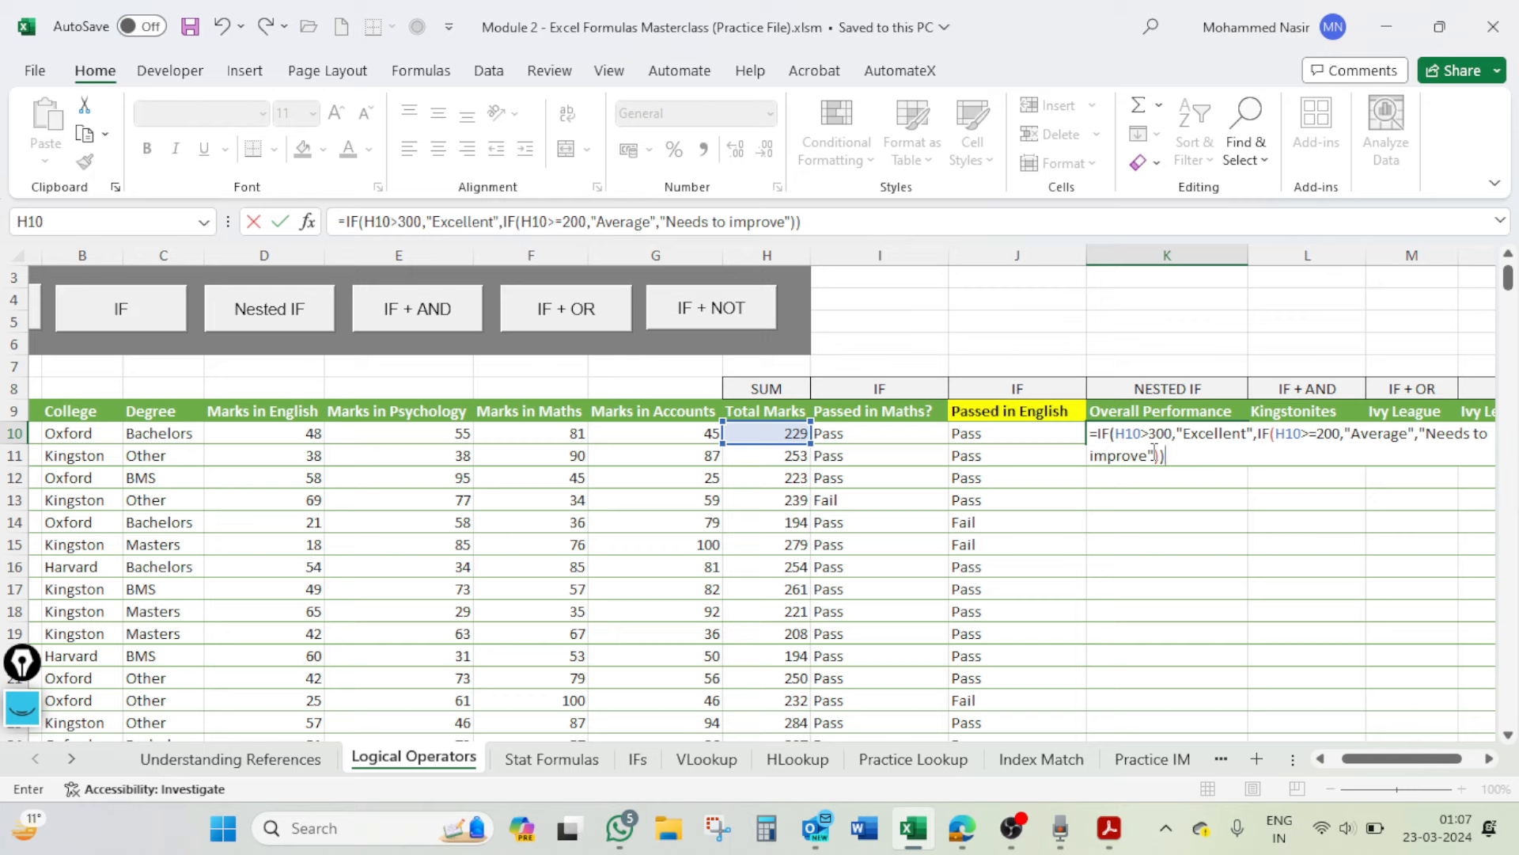
key(BackSpace)
key(Return)
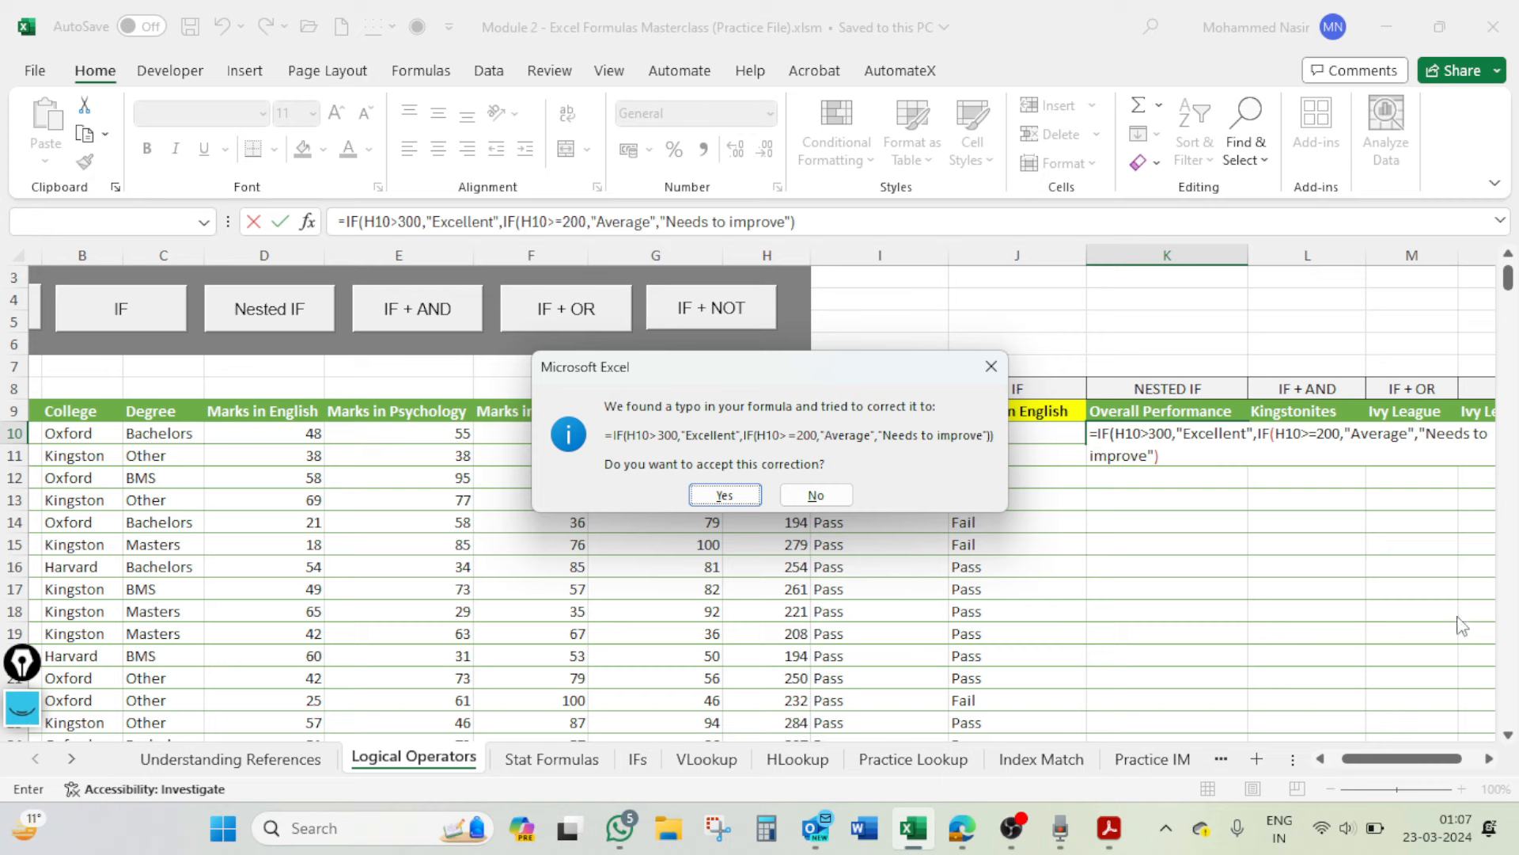
click(725, 495)
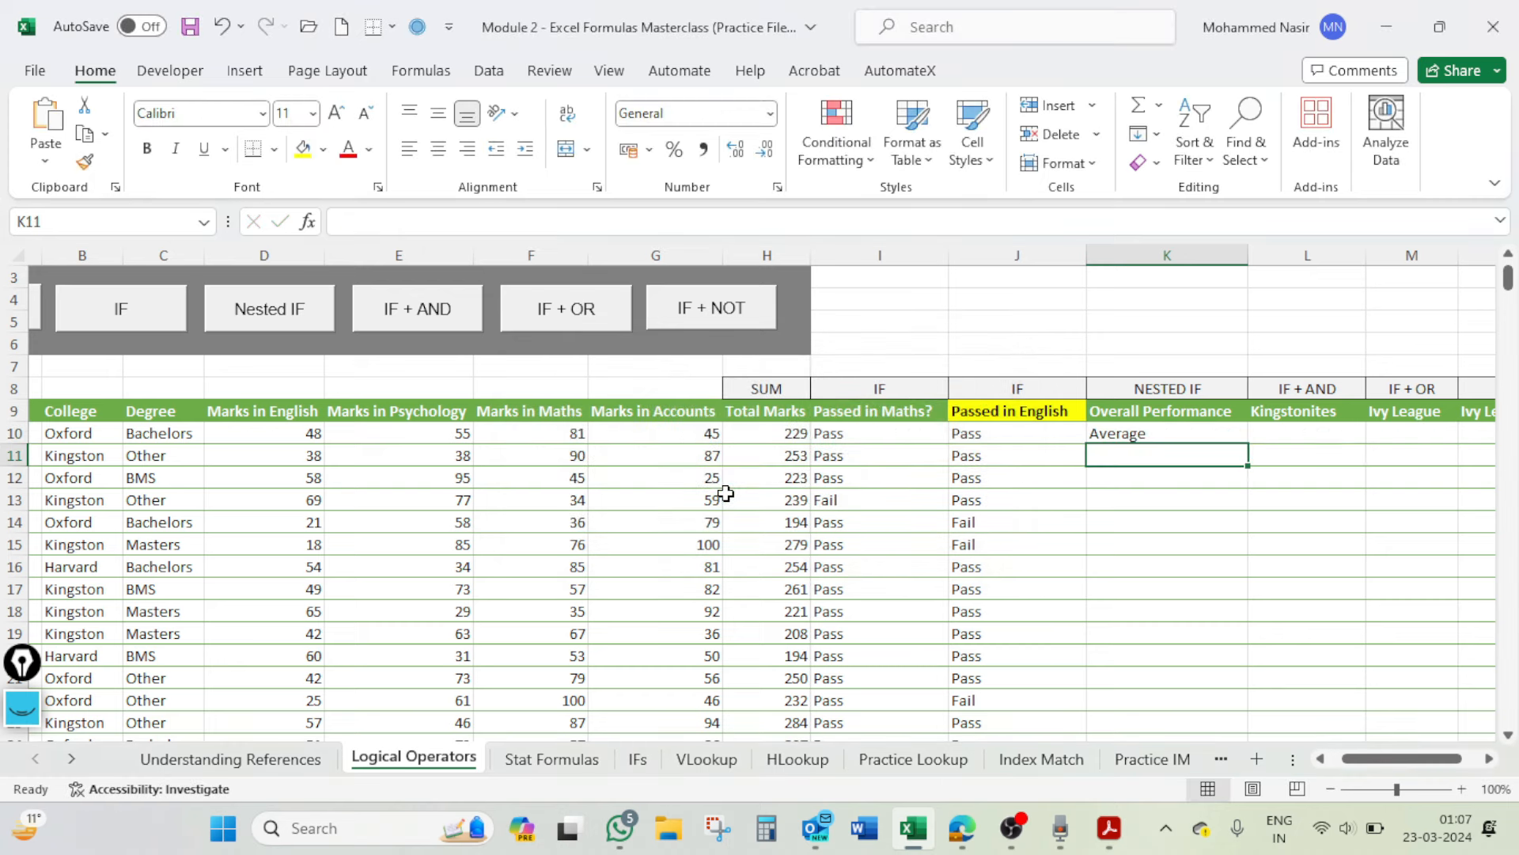
Step: Check the finished K10 formula and the H10 total against the Nested IF instructions
click(1132, 434)
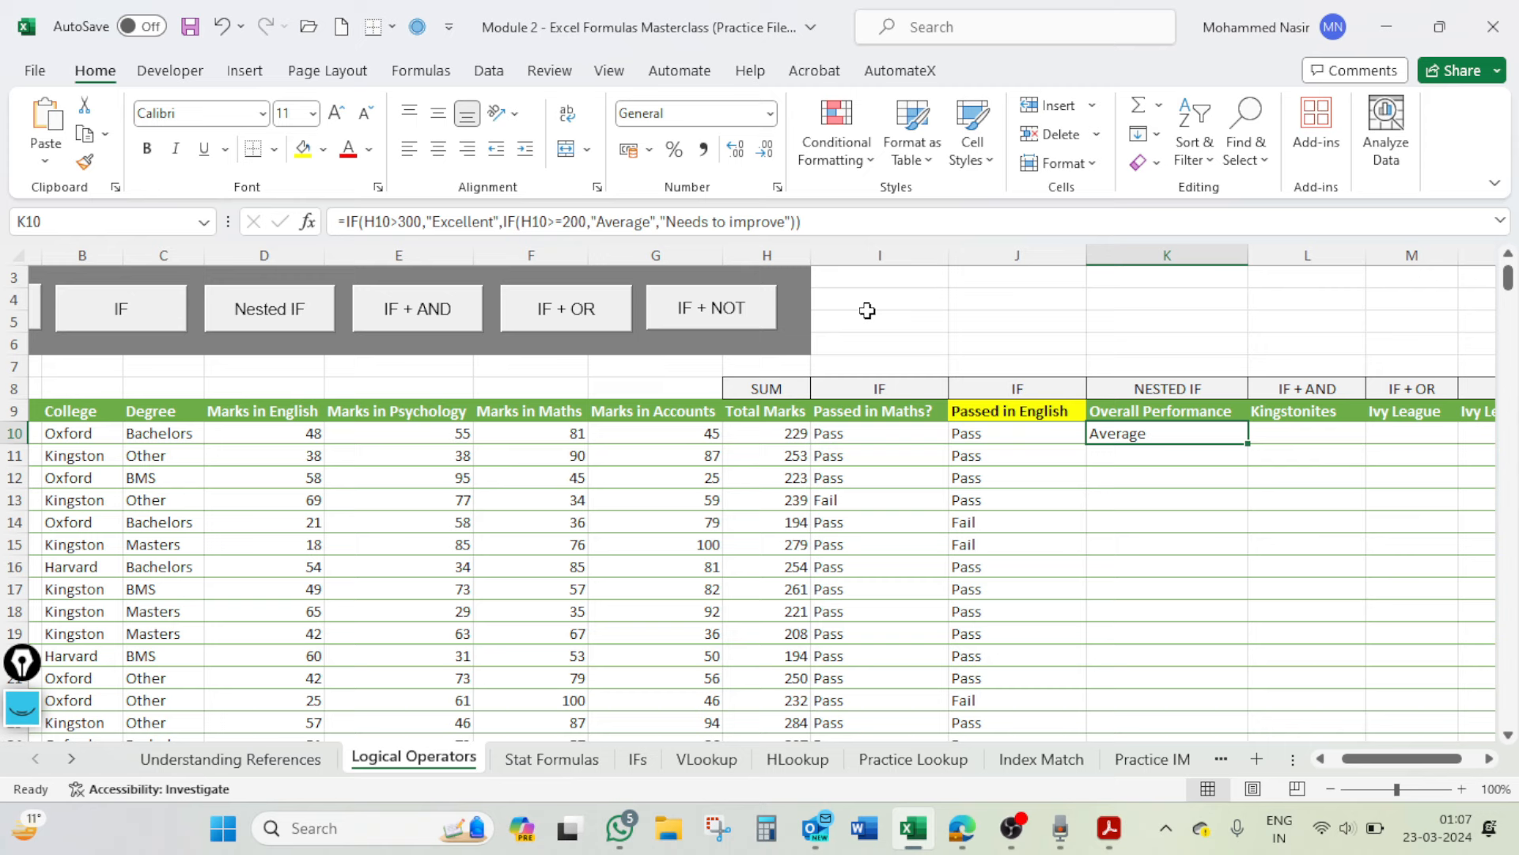
click(811, 222)
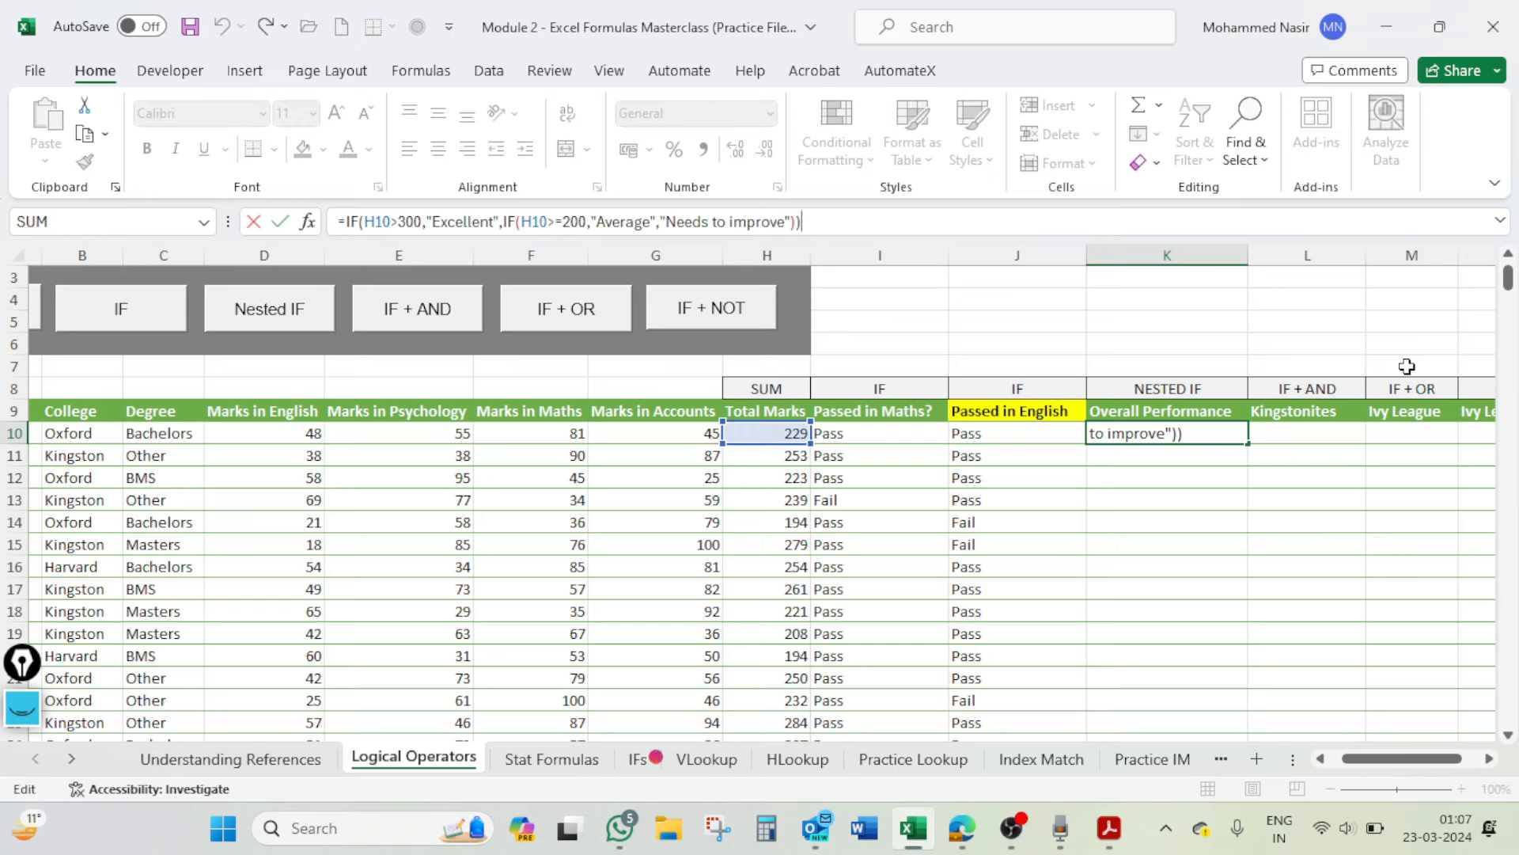
key(Return)
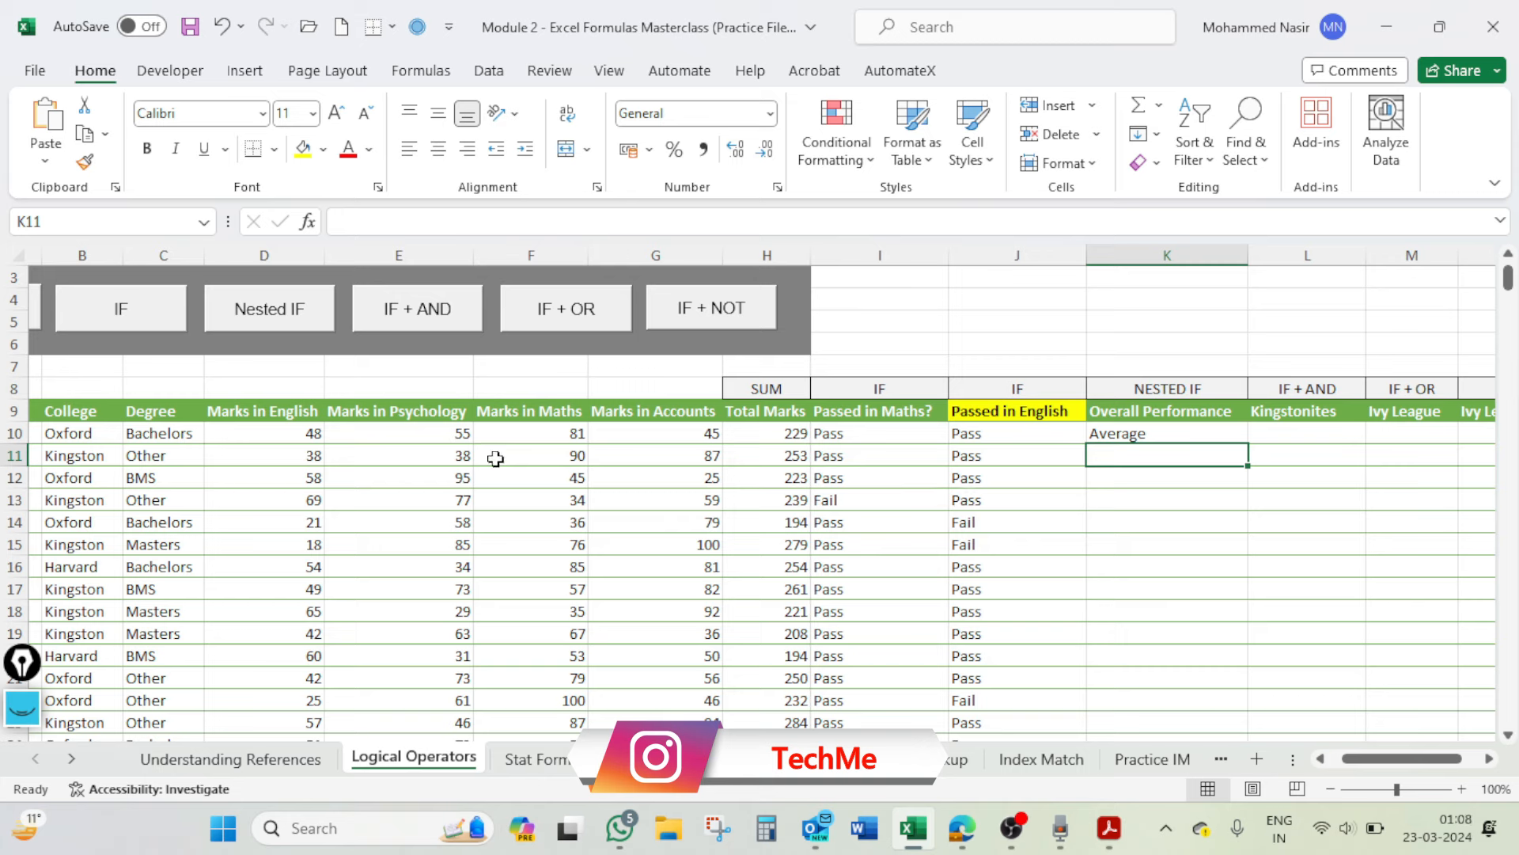
click(785, 440)
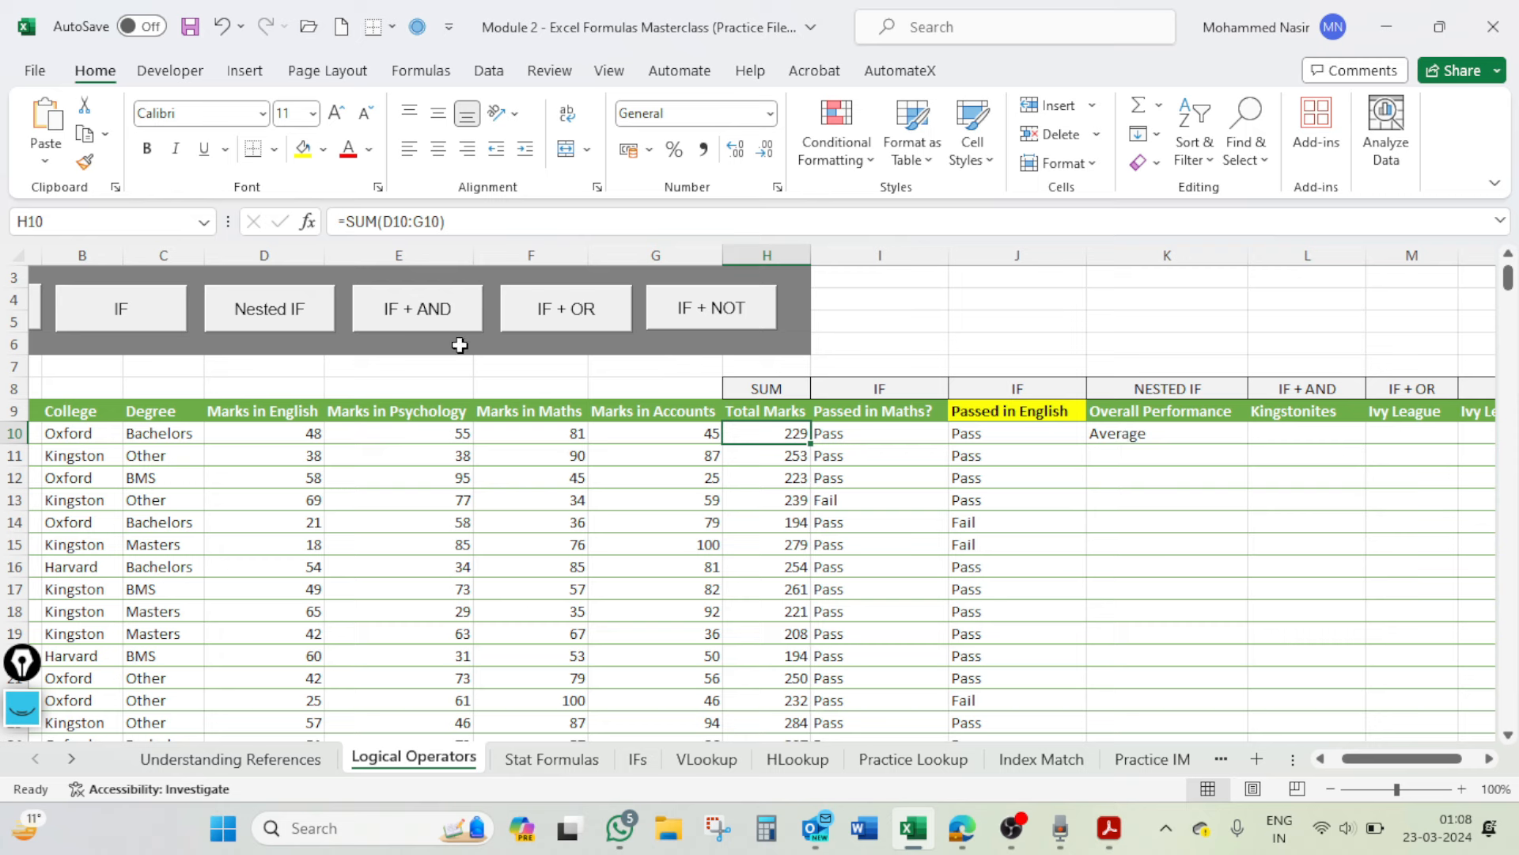
click(298, 315)
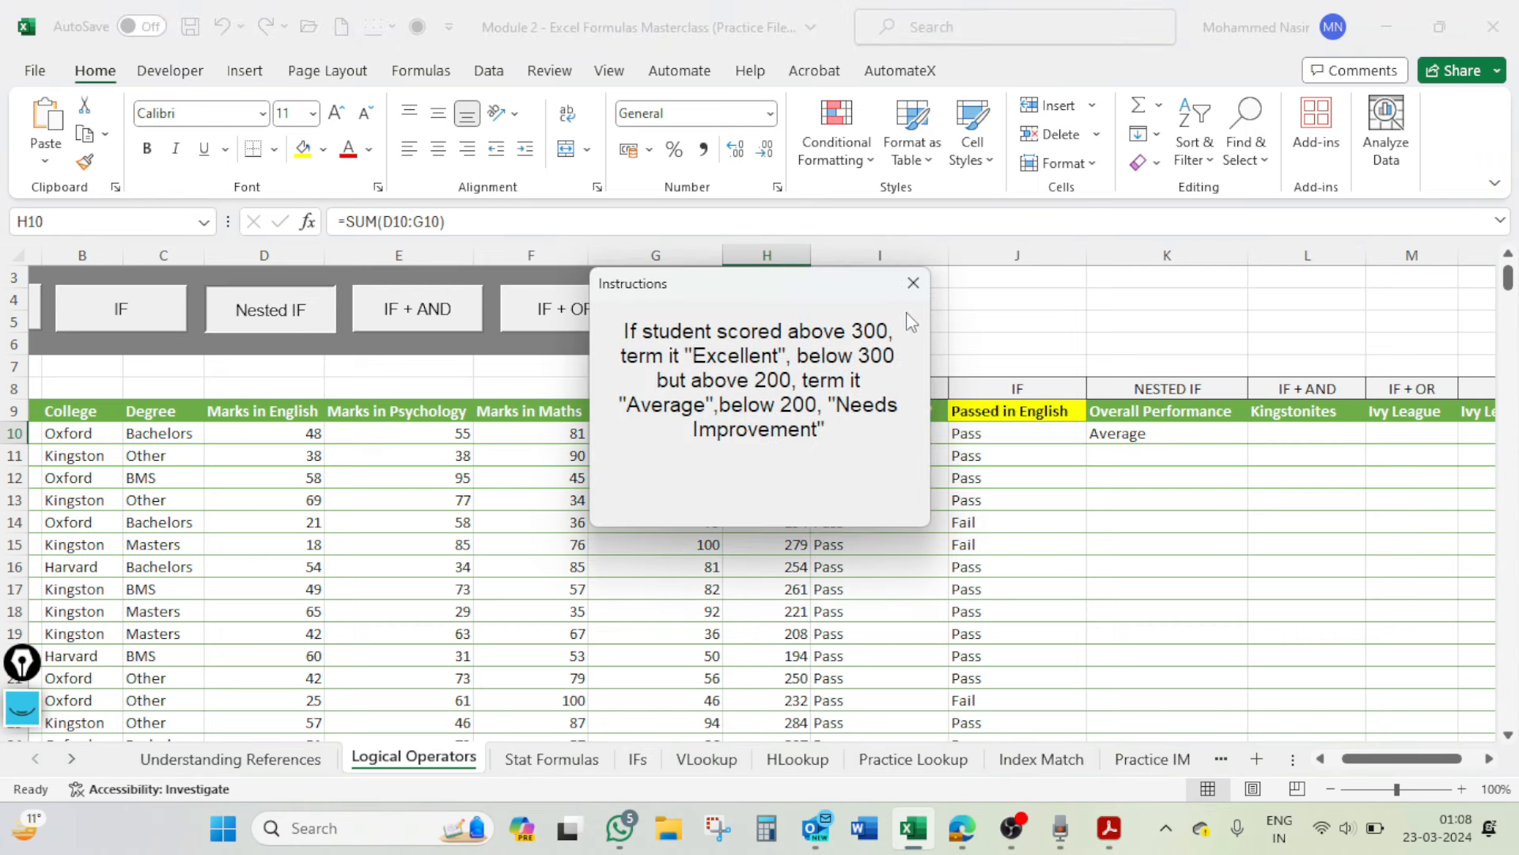
click(914, 282)
Step: Start a grading key above the table with >300 in J4 and Excellent in K4
click(1026, 309)
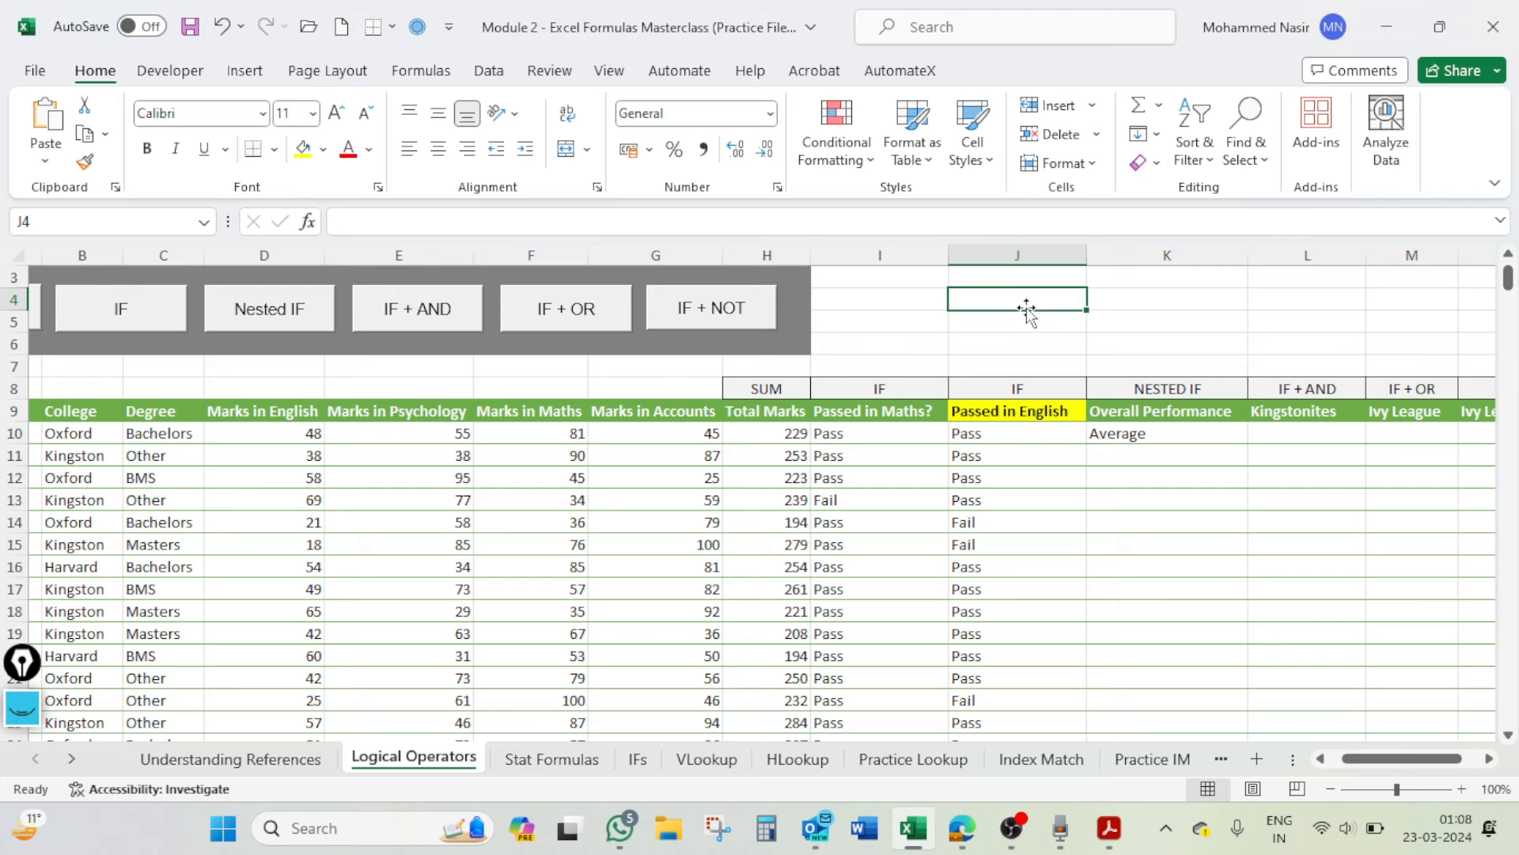
text(>300)
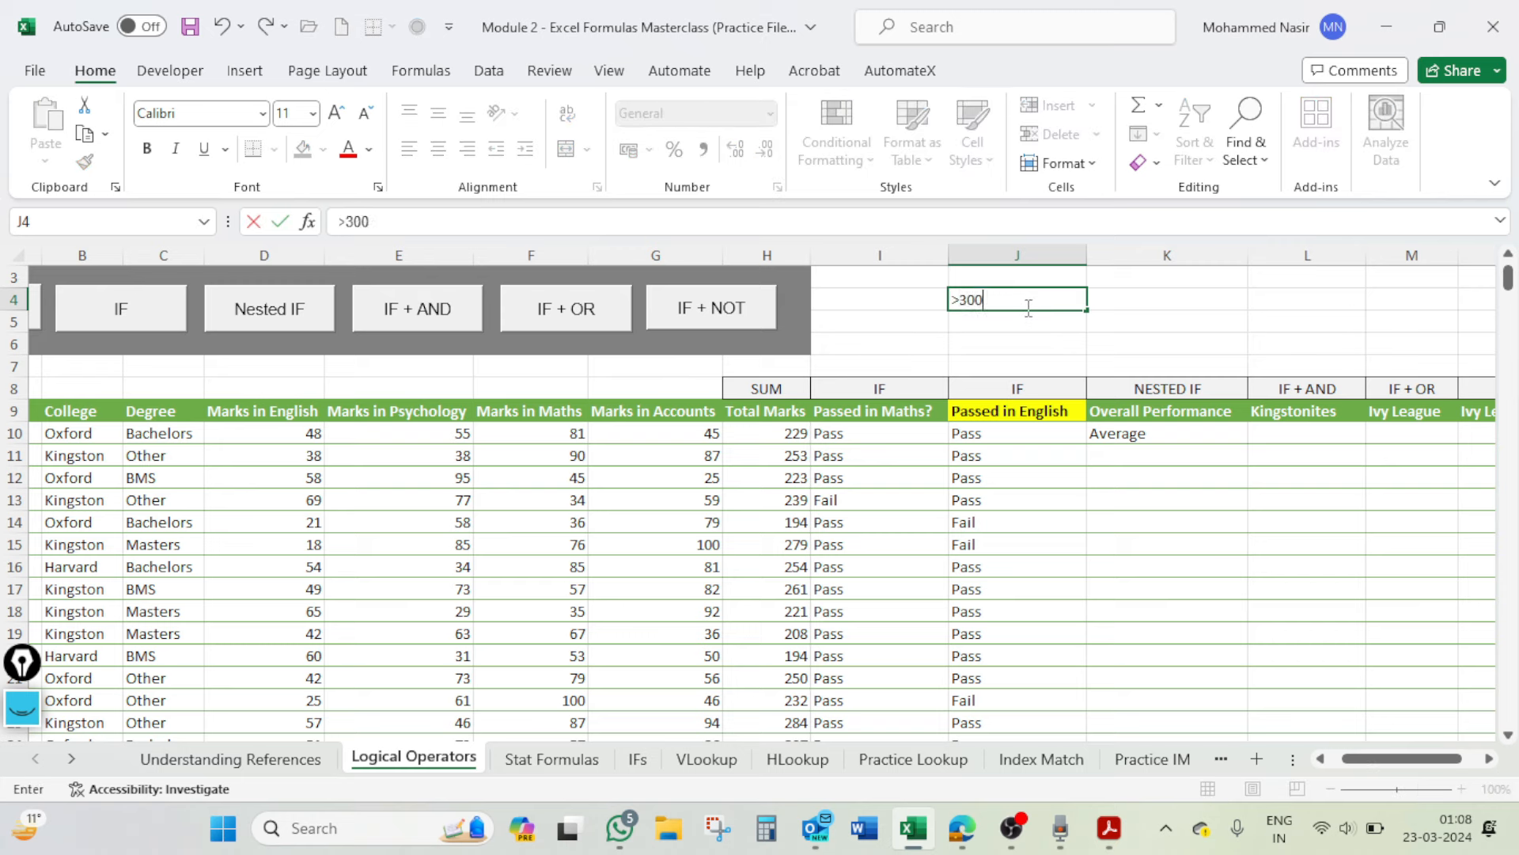
key(Tab)
text(Excellent)
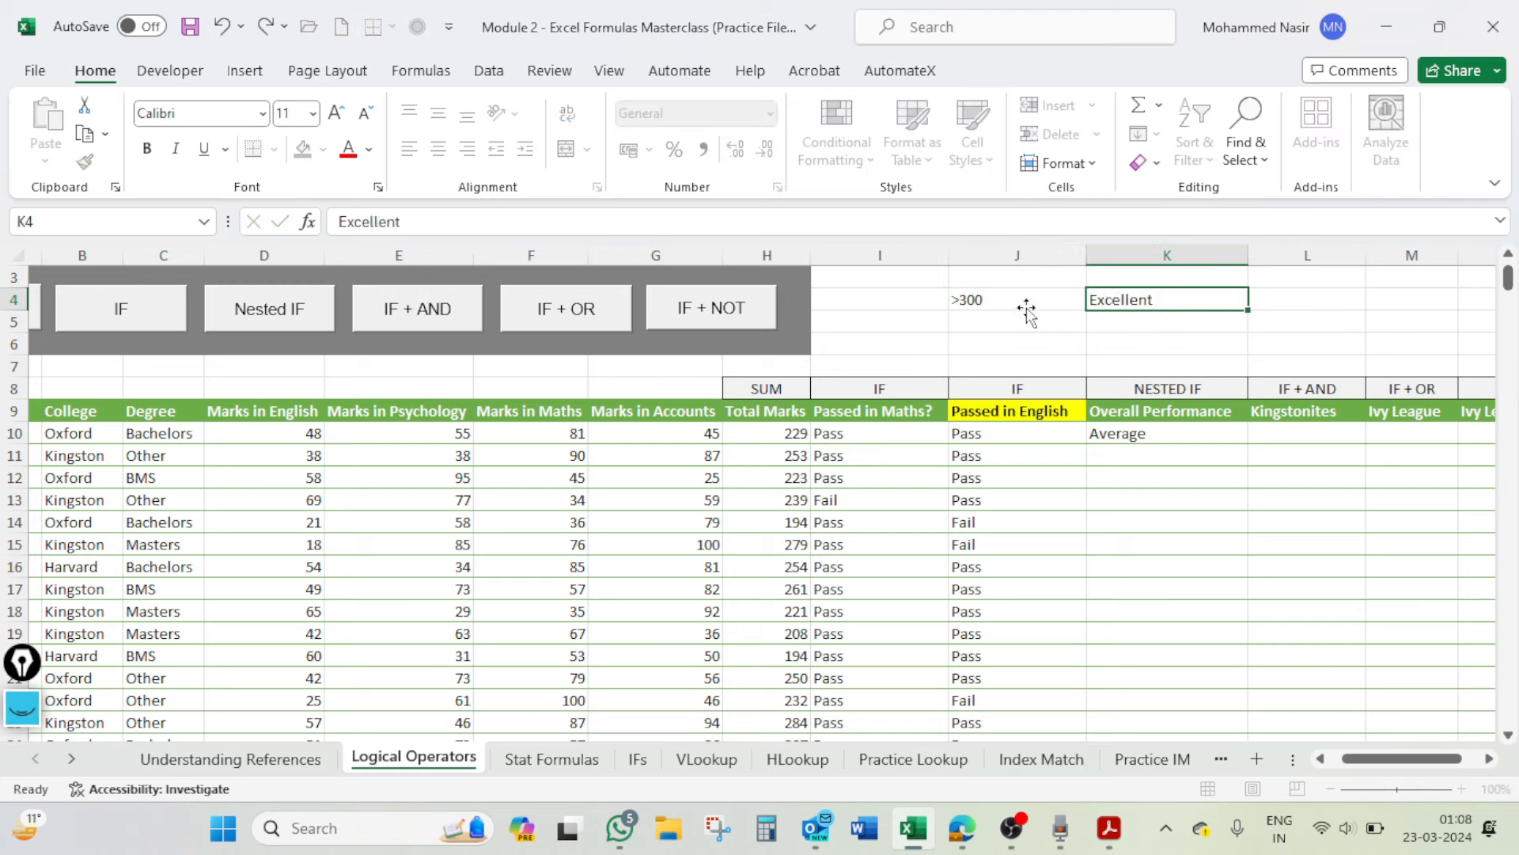
key(Return)
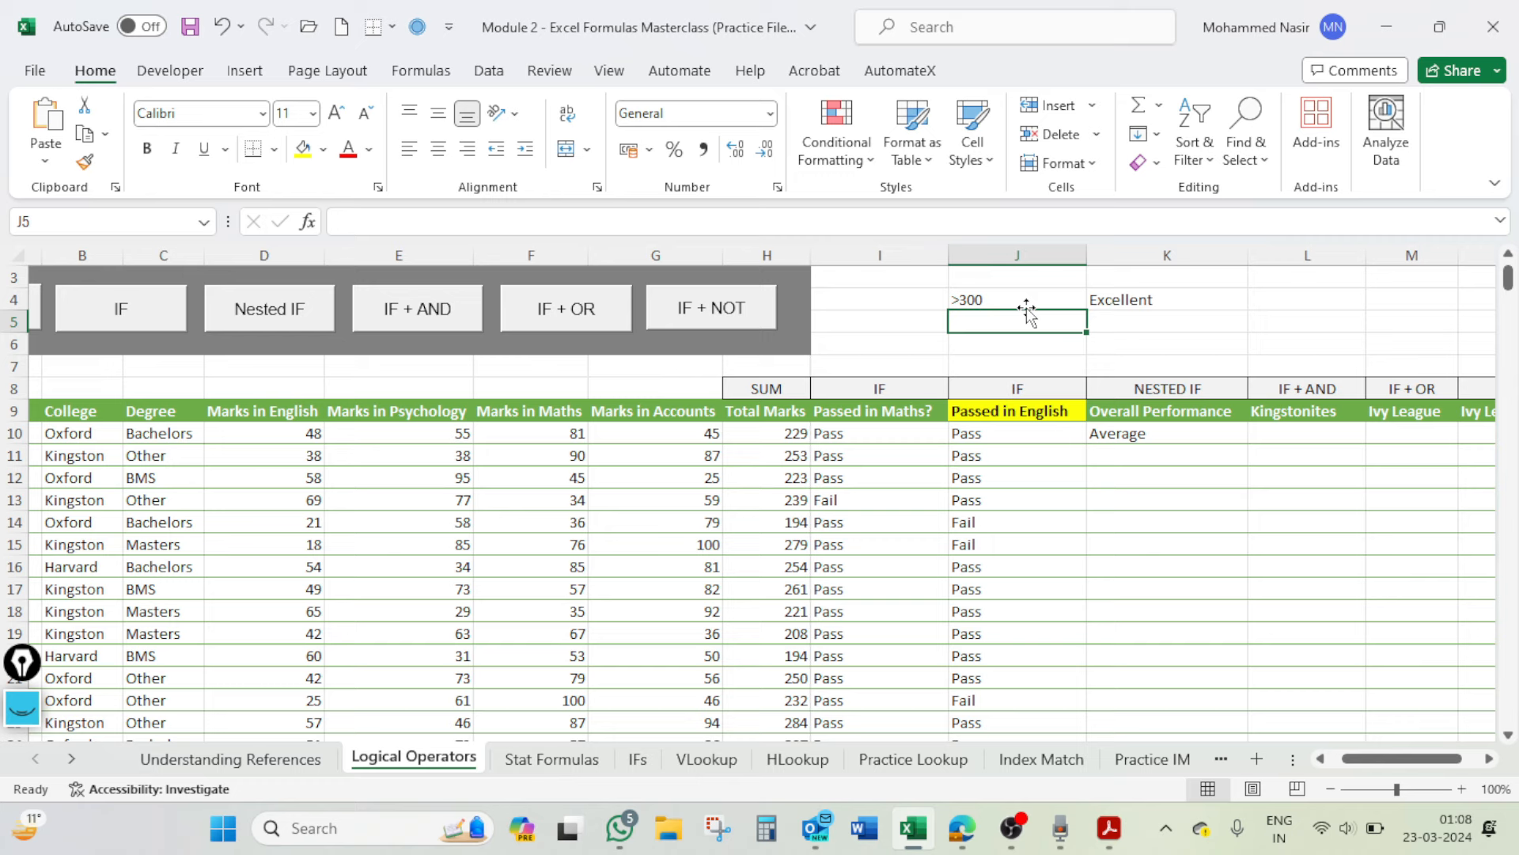
Step: Add the second grading key row with >=200 in J5 and Average in K5
text(>)
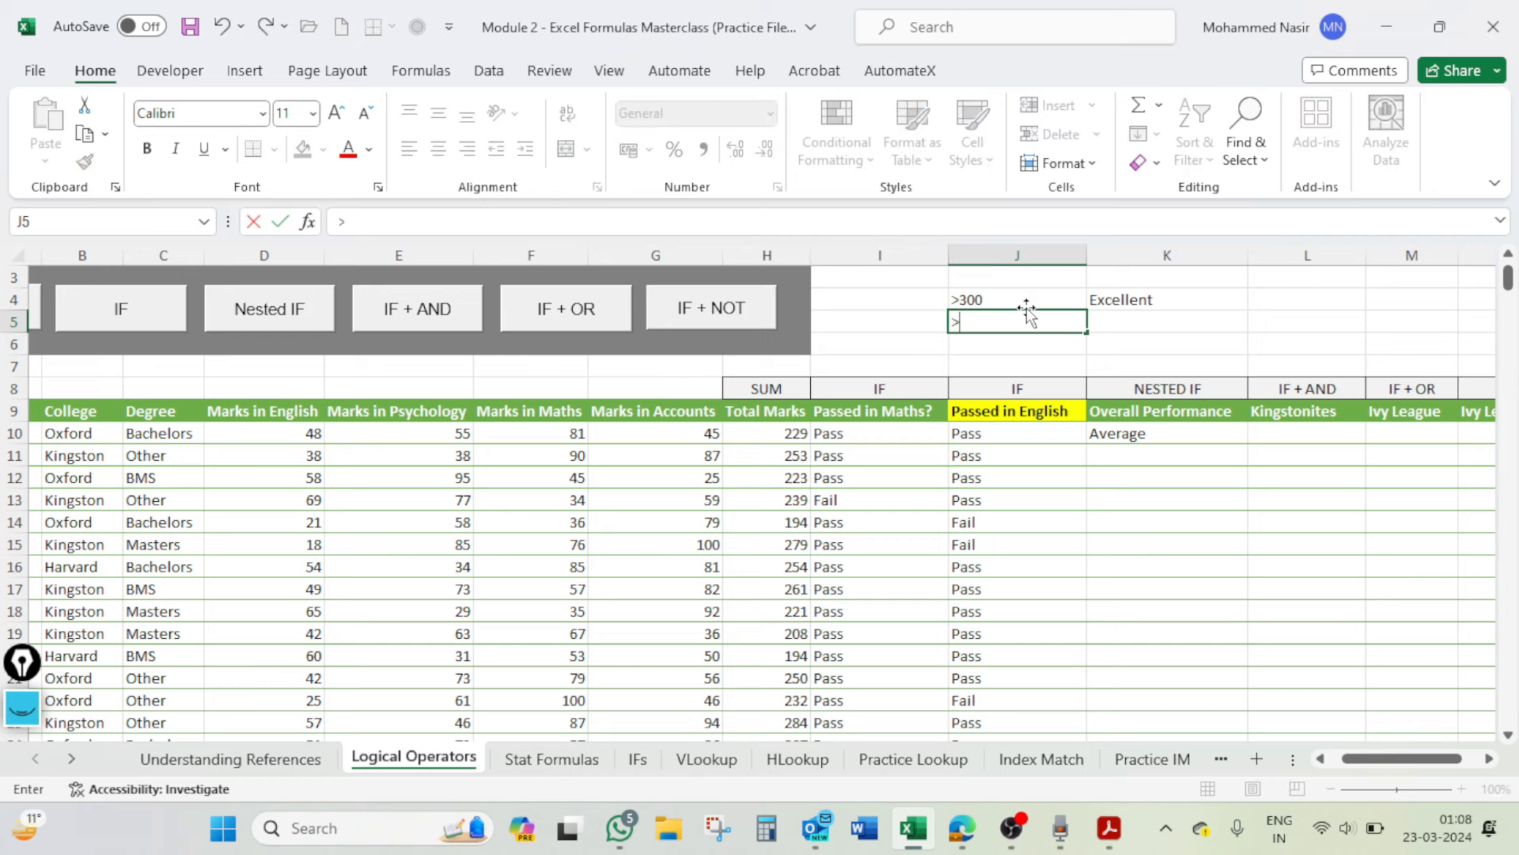
text(=200)
key(Tab)
text(Average)
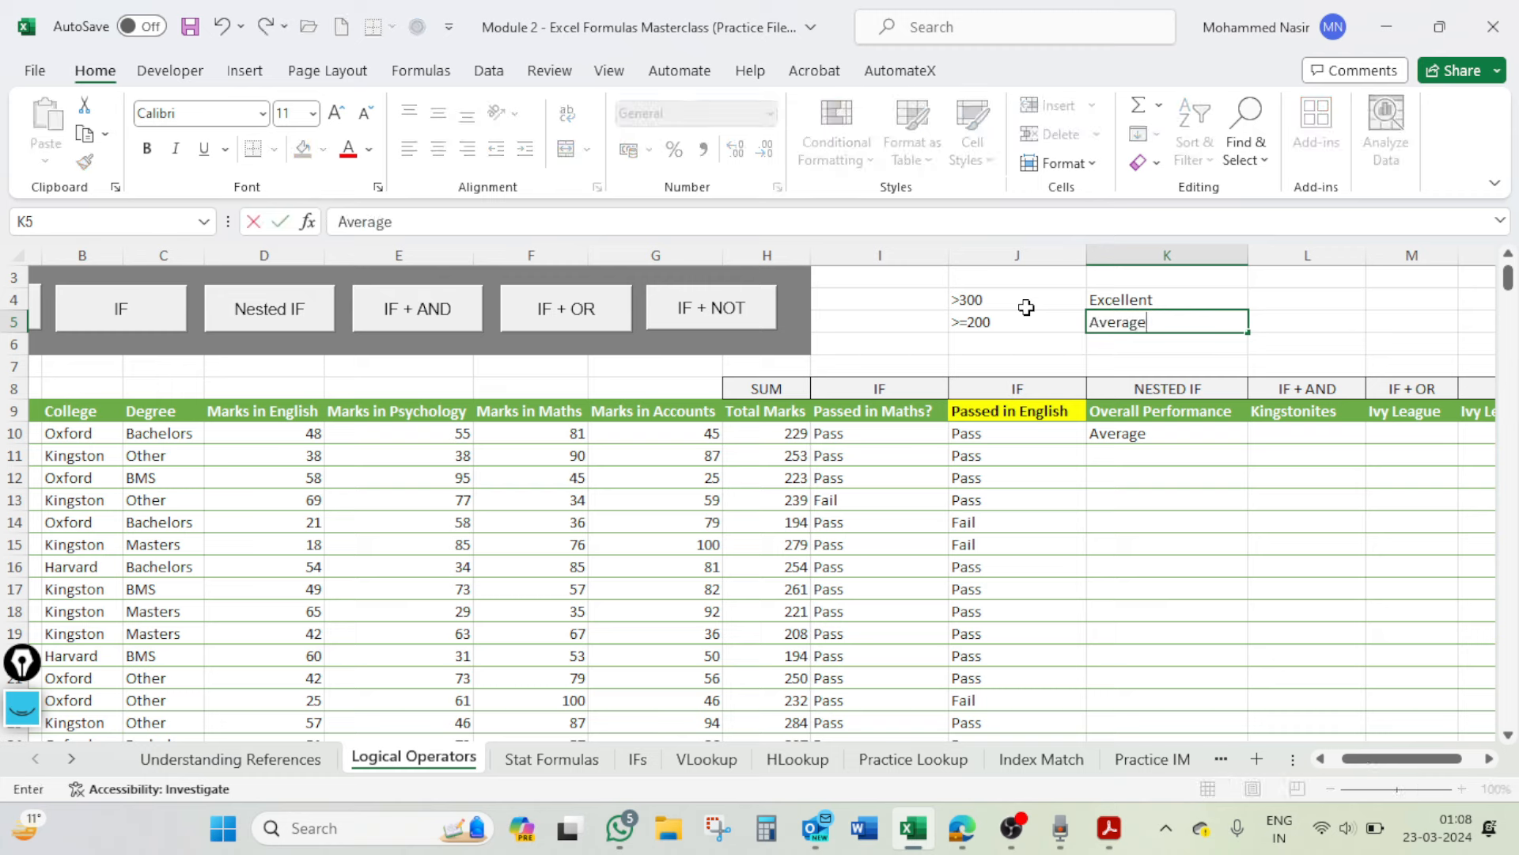
key(Return)
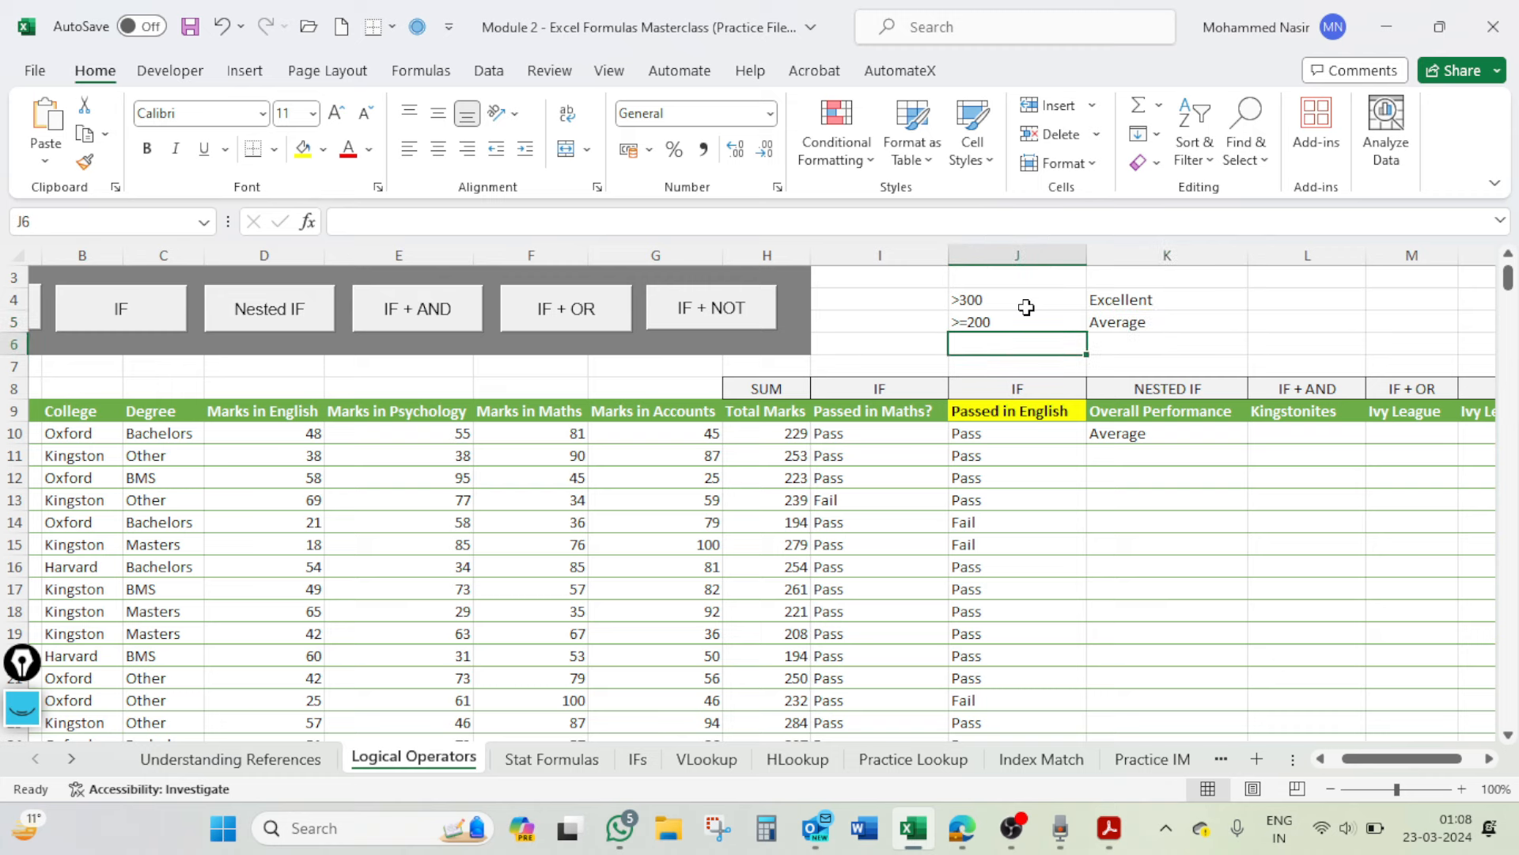
Step: Add the last grading key row with <200 in J6 and Needs improvement in K6
text(<200)
key(Tab)
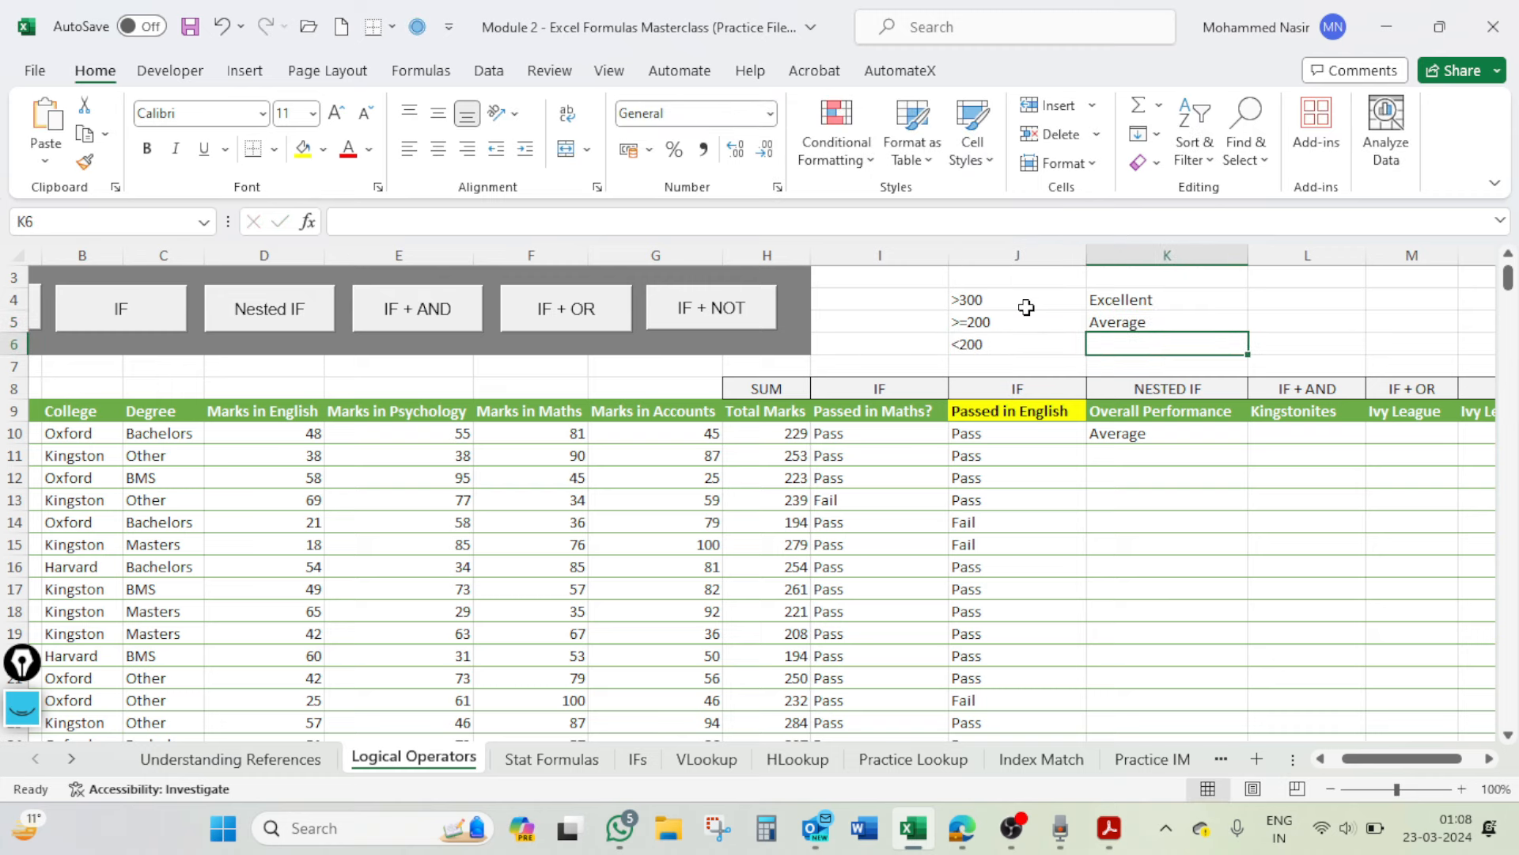
text(Needs i)
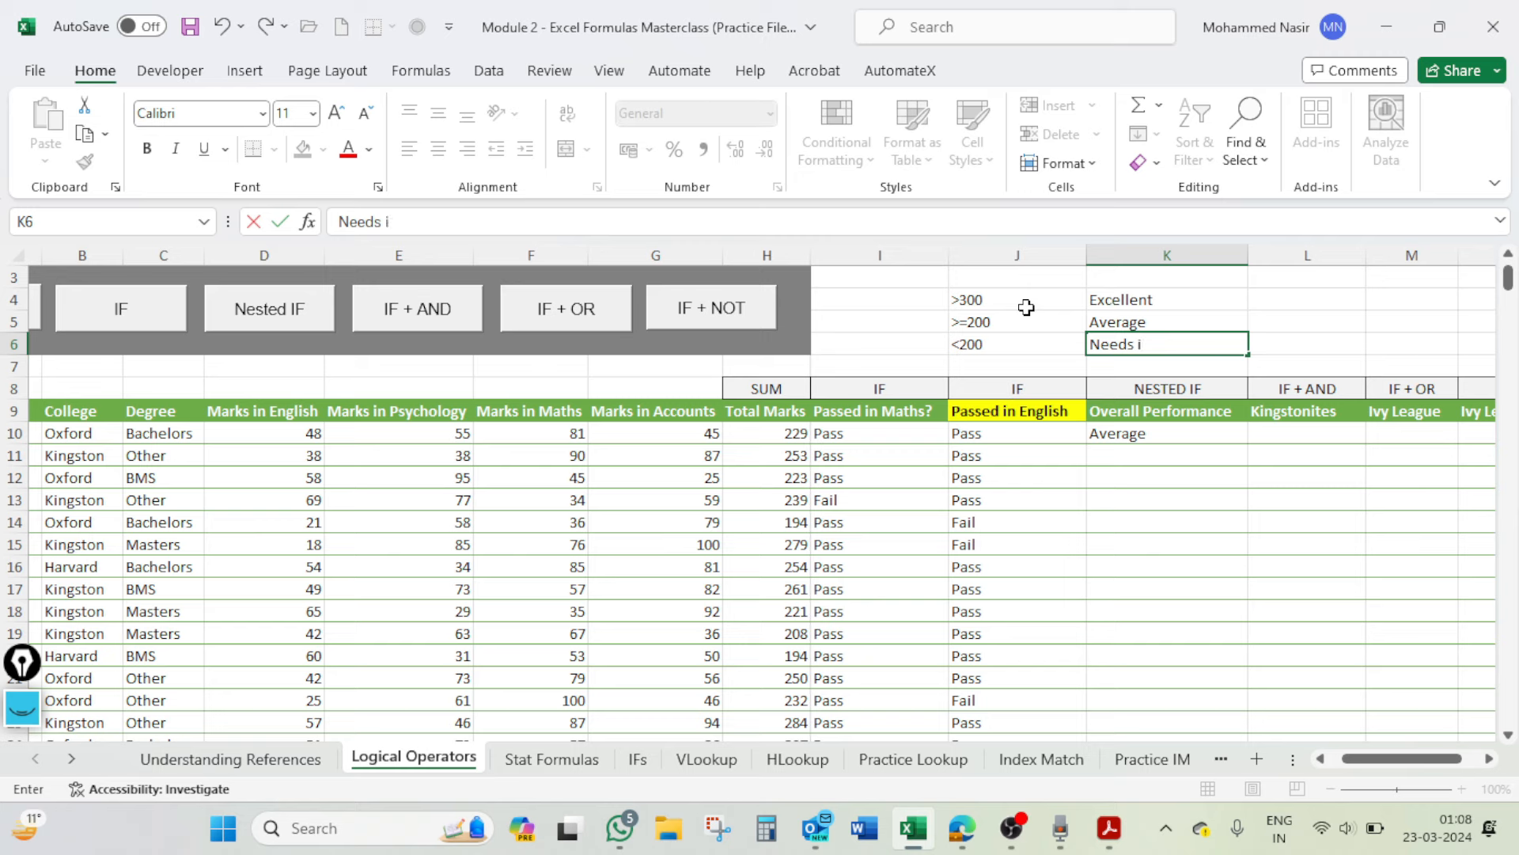
text(mprovement)
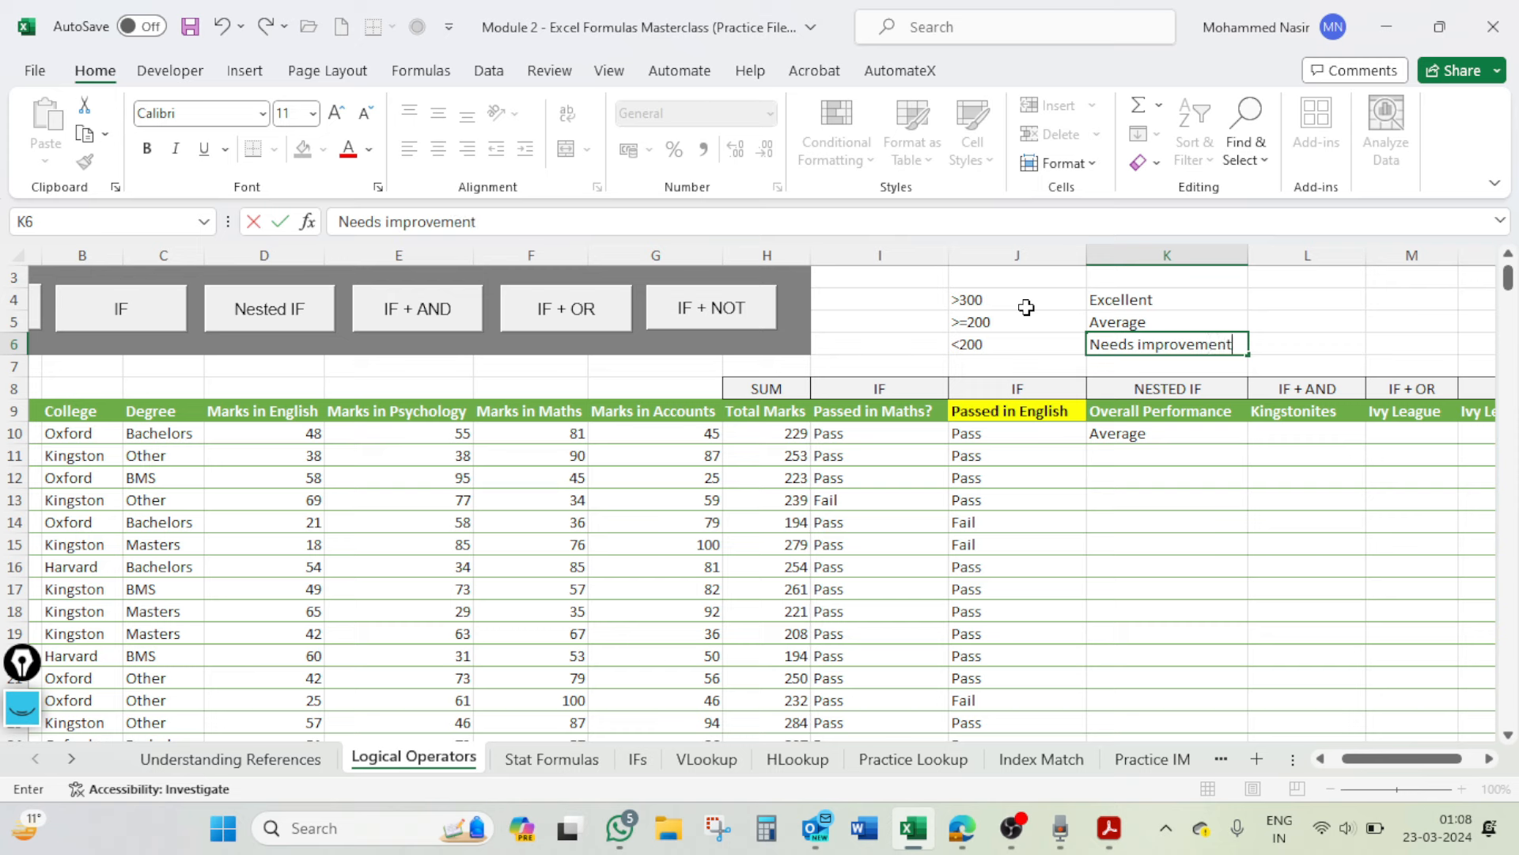
key(Return)
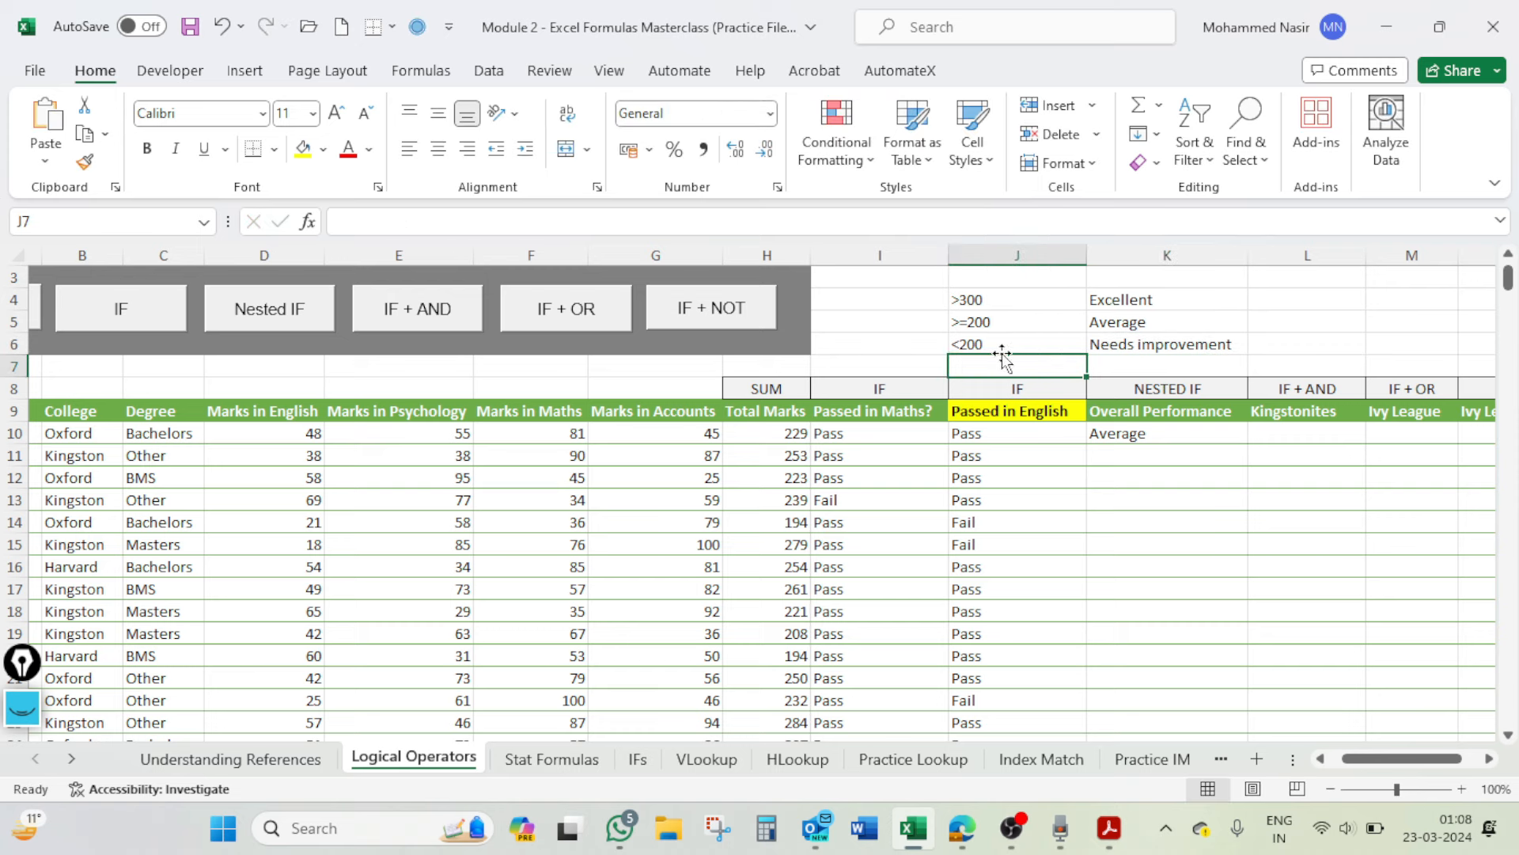
Step: Fill the nested IF formula from K10 down the whole Overall Performance column and check the results
click(1147, 437)
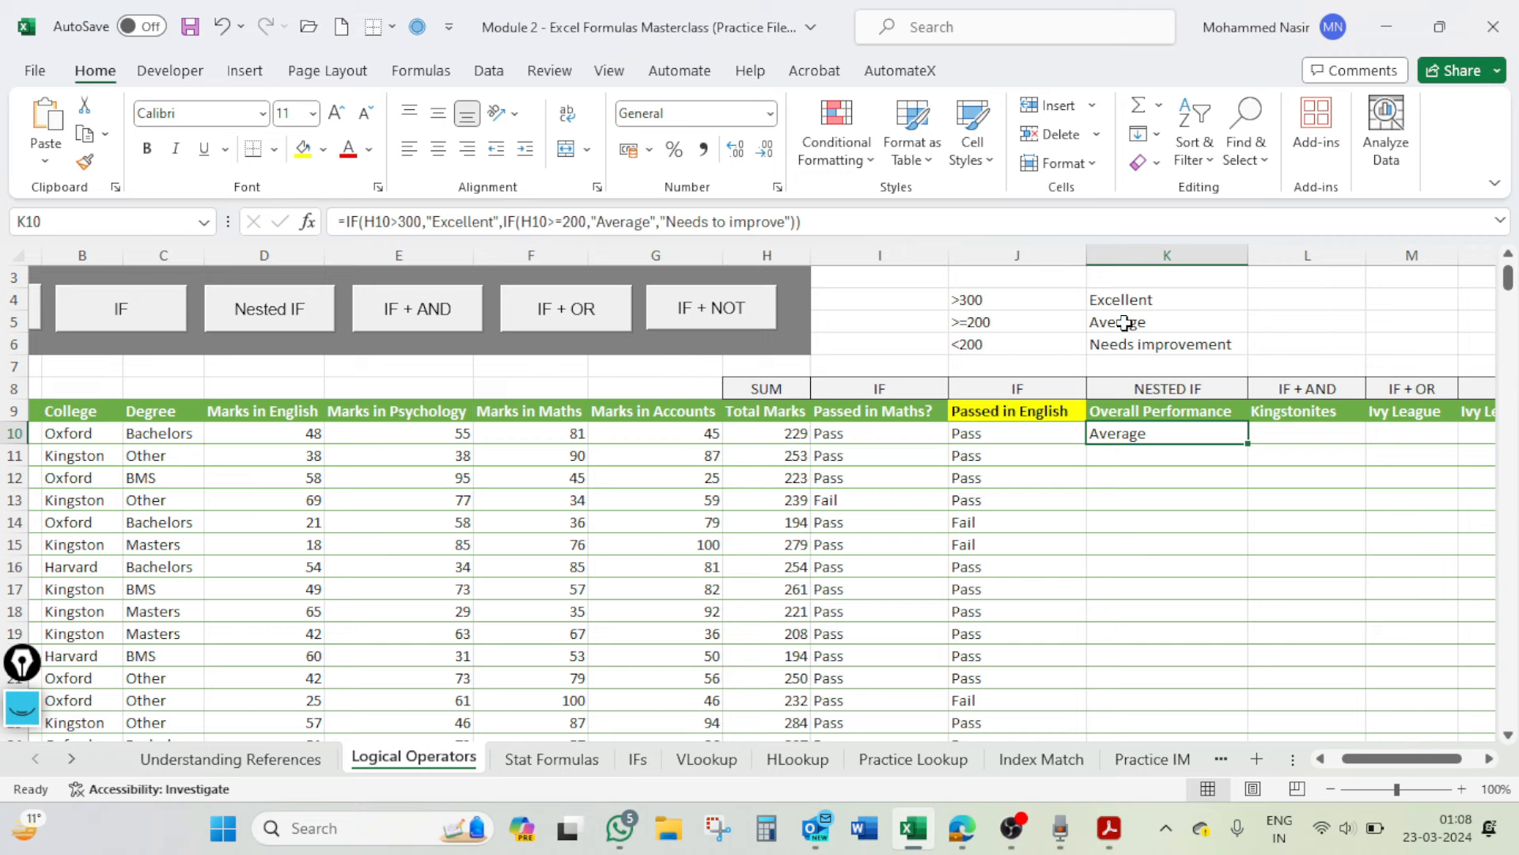
double_click(1249, 448)
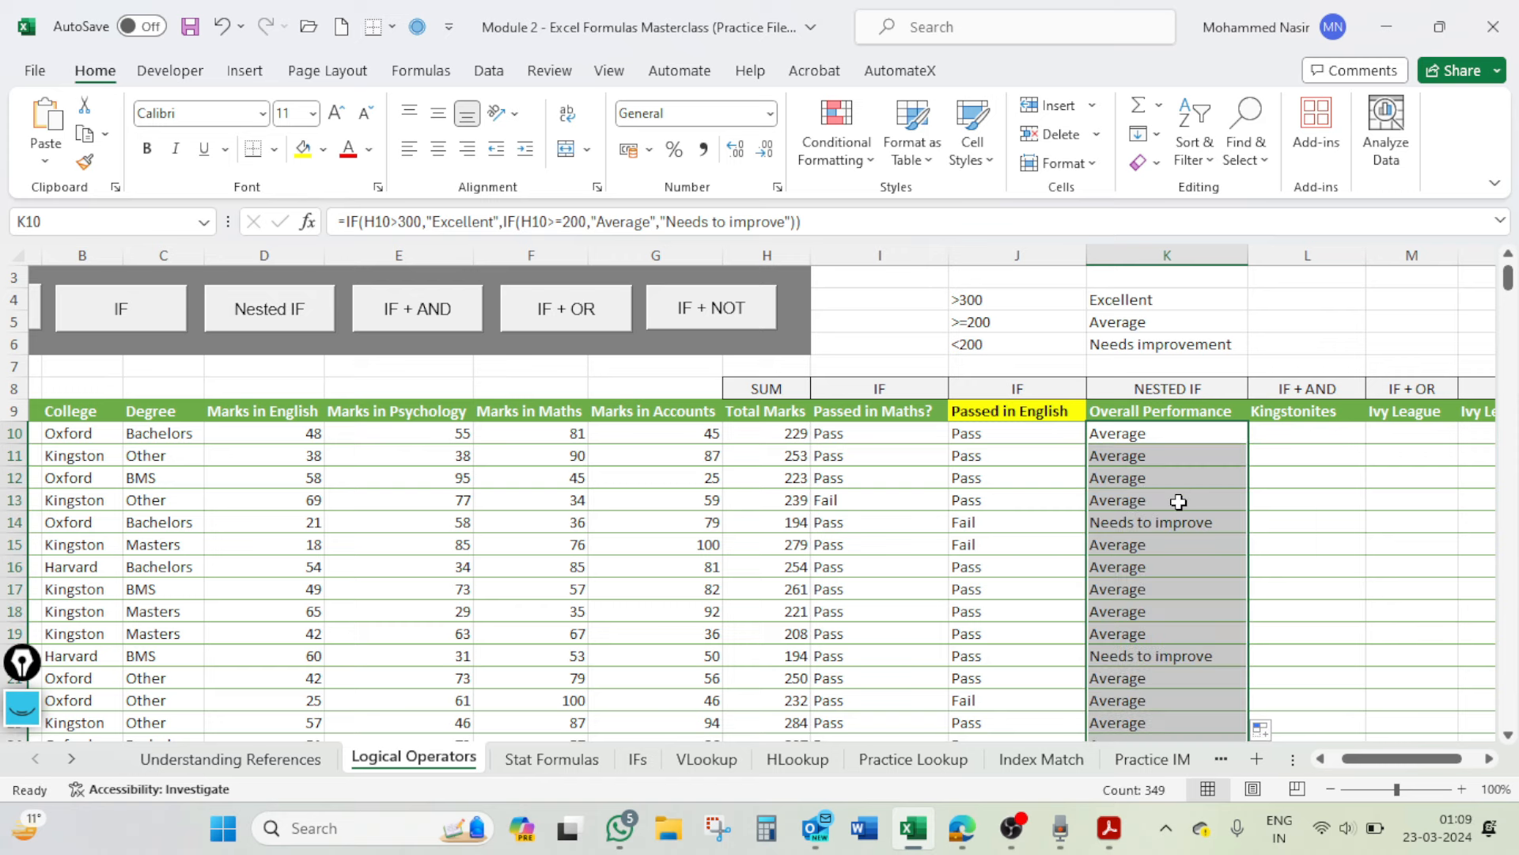
scroll(1179, 501, down, 7)
scroll(1179, 516, down, 9)
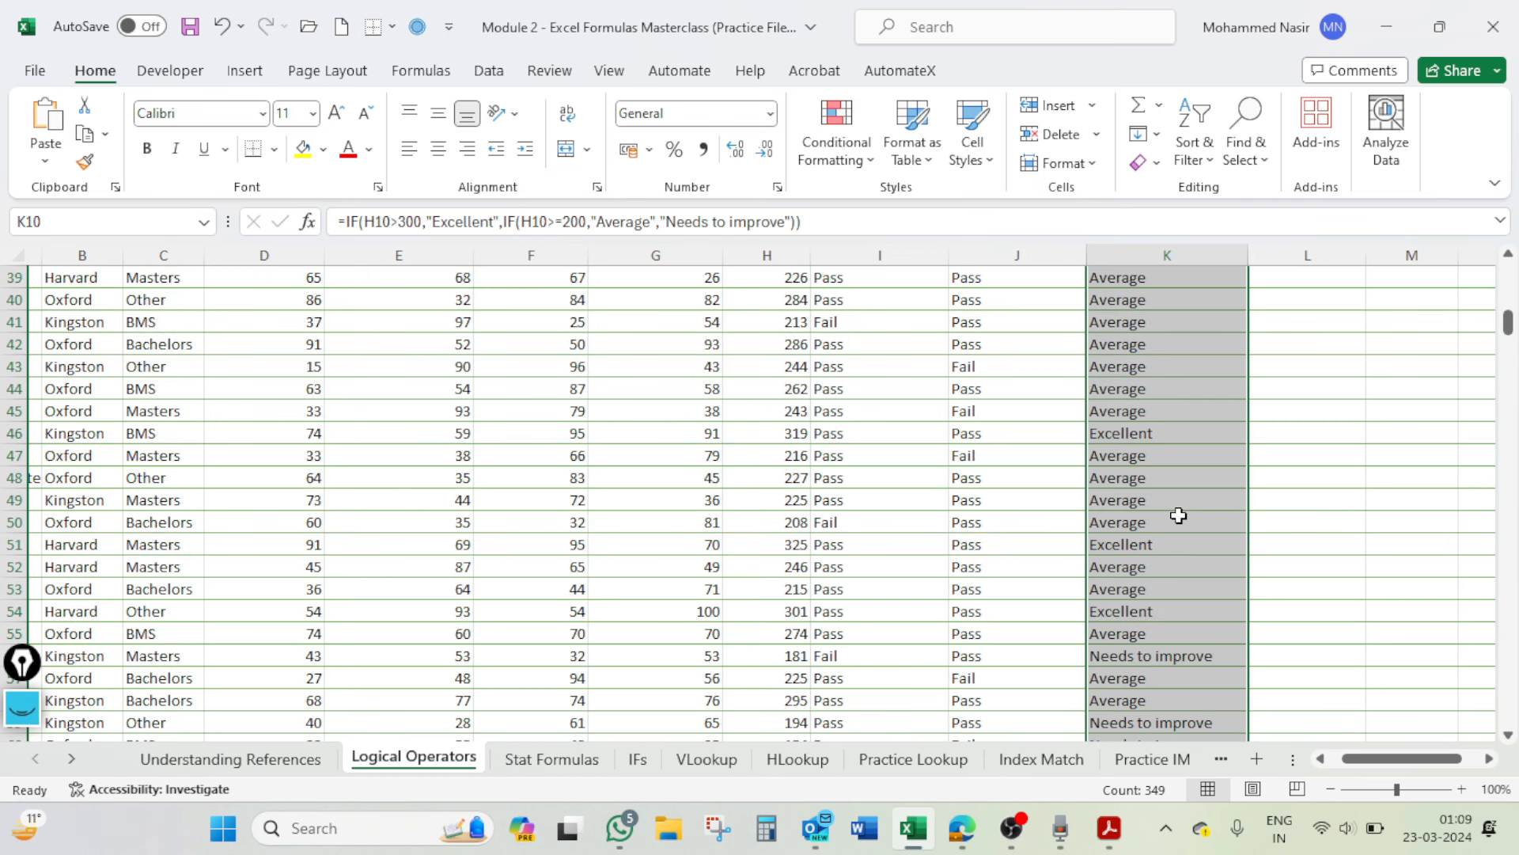
scroll(1179, 516, up, 10)
scroll(1180, 515, up, 7)
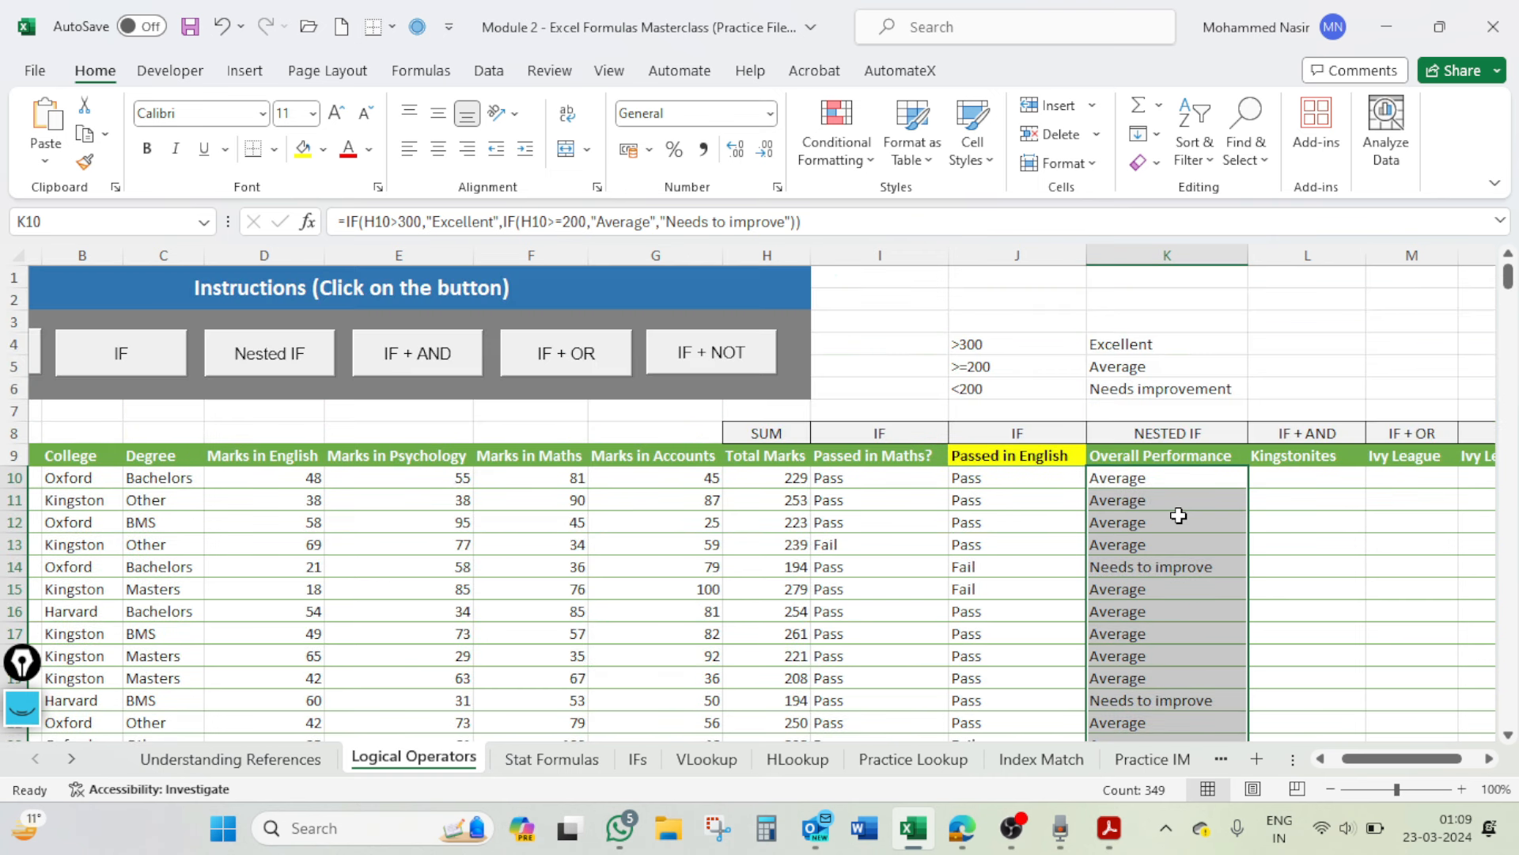
Step: Open the nested IF formula in K10 to examine its conditions and results
click(1161, 479)
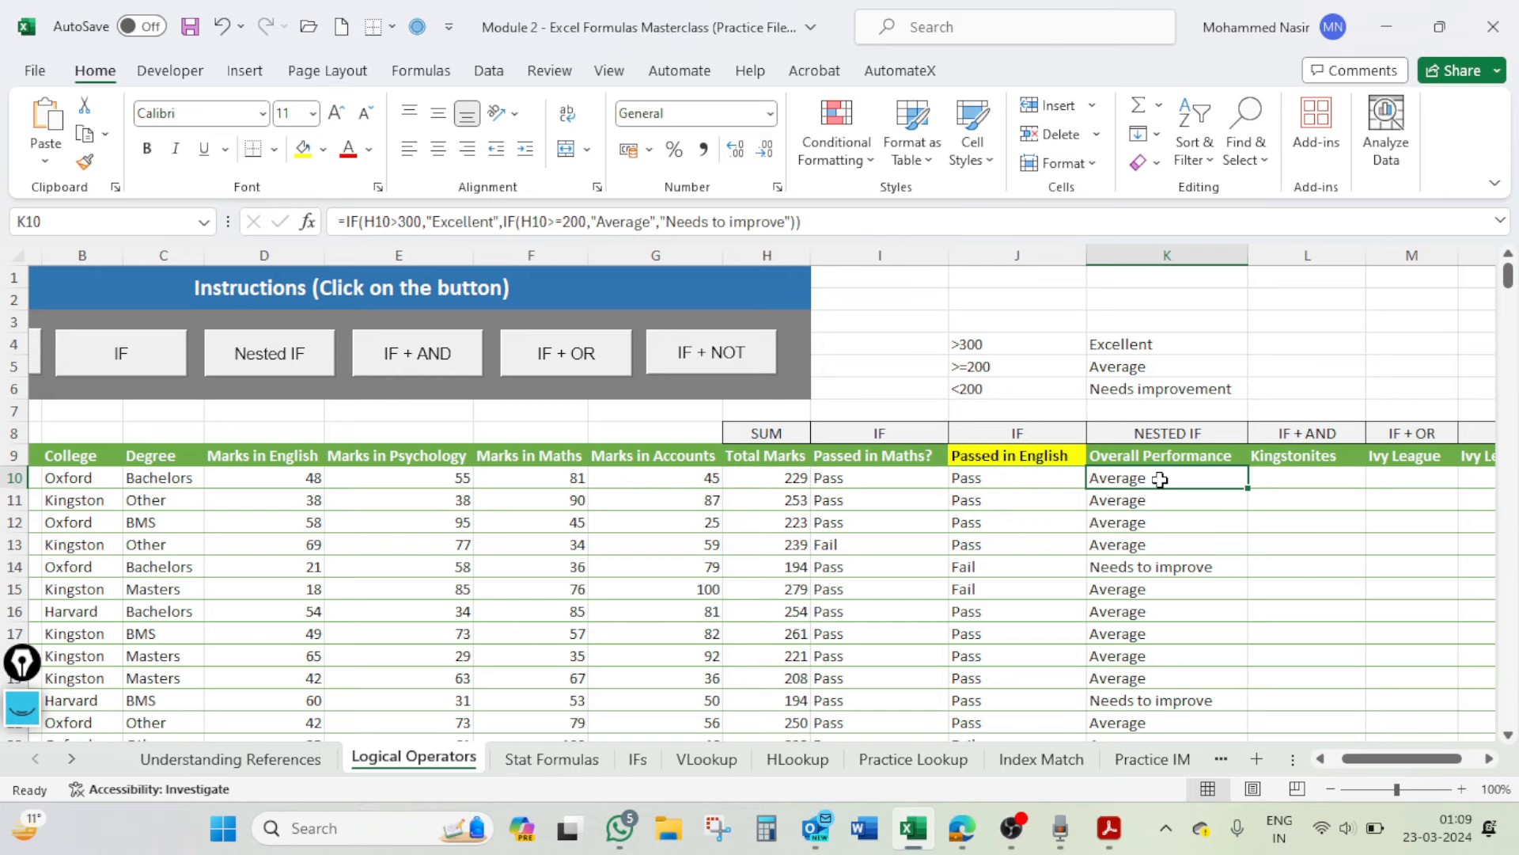
double_click(1160, 478)
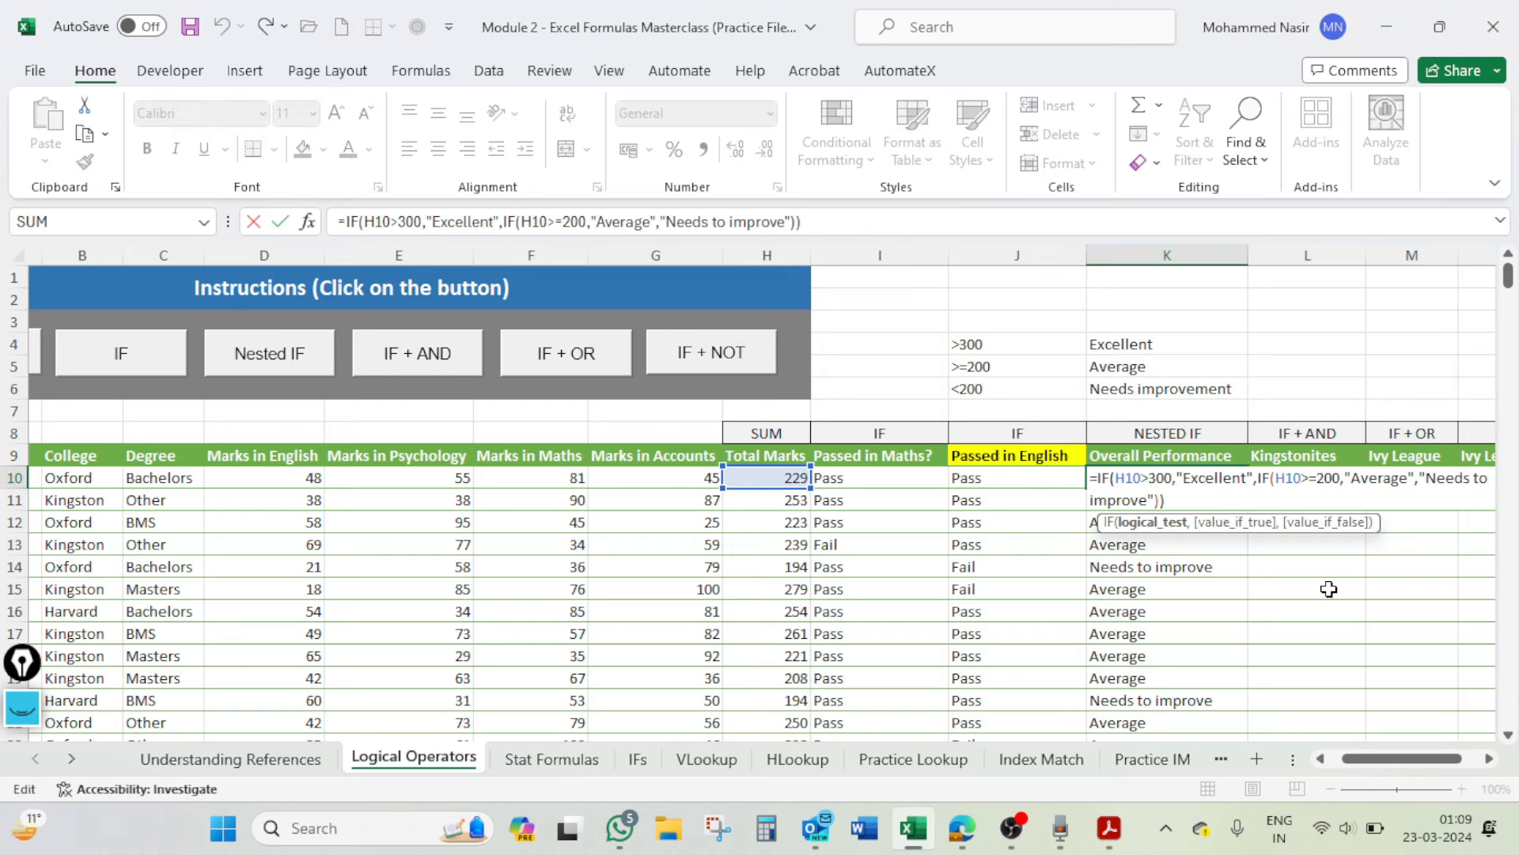
key(Return)
ctrl+scroll(973, 496, up, 3)
ctrl+scroll(1122, 510, up, 5)
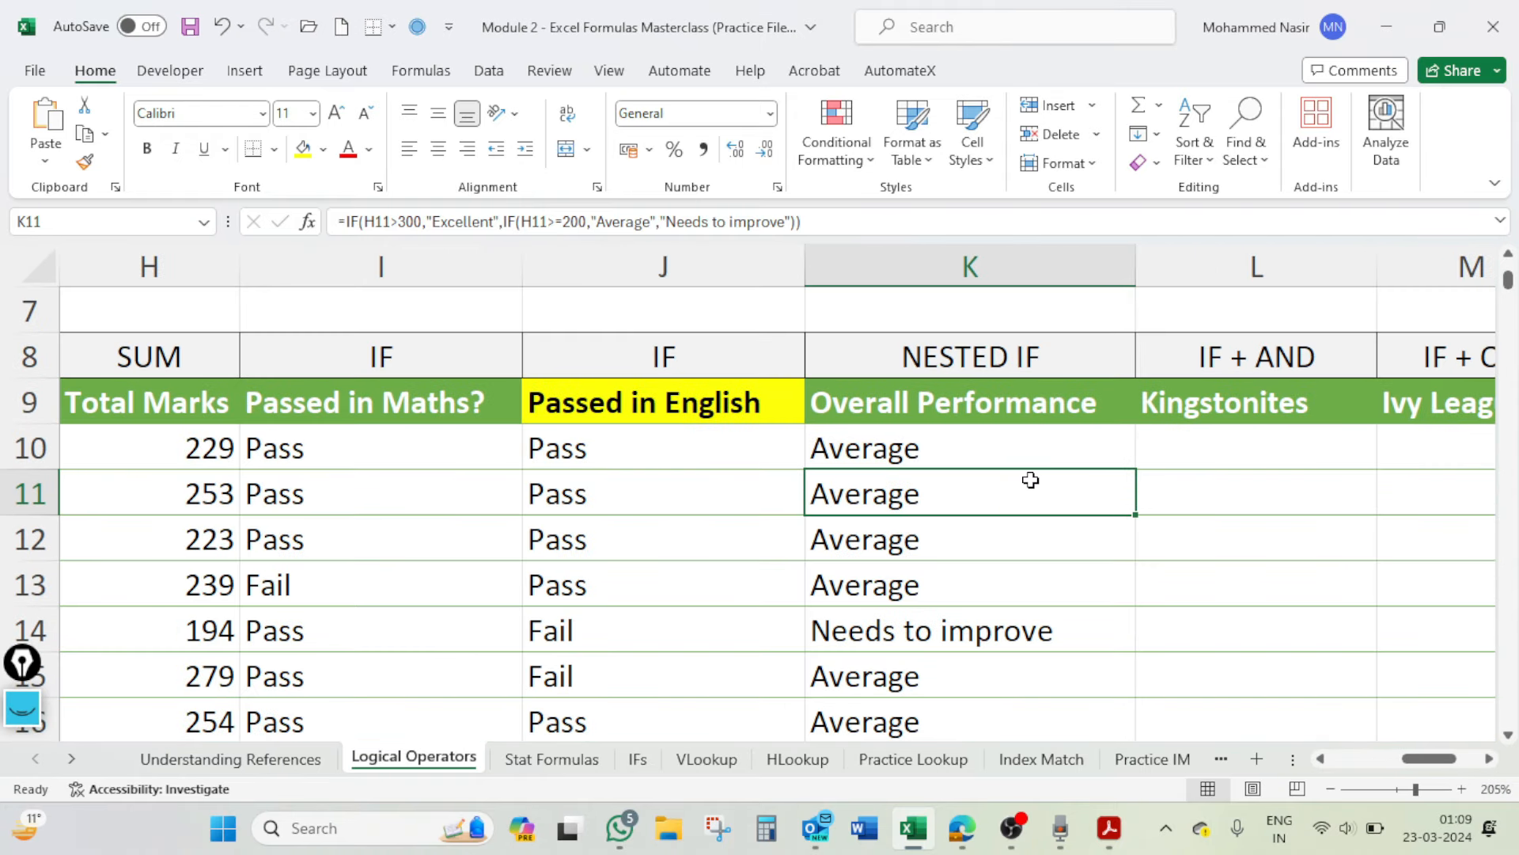
click(951, 449)
double_click(951, 449)
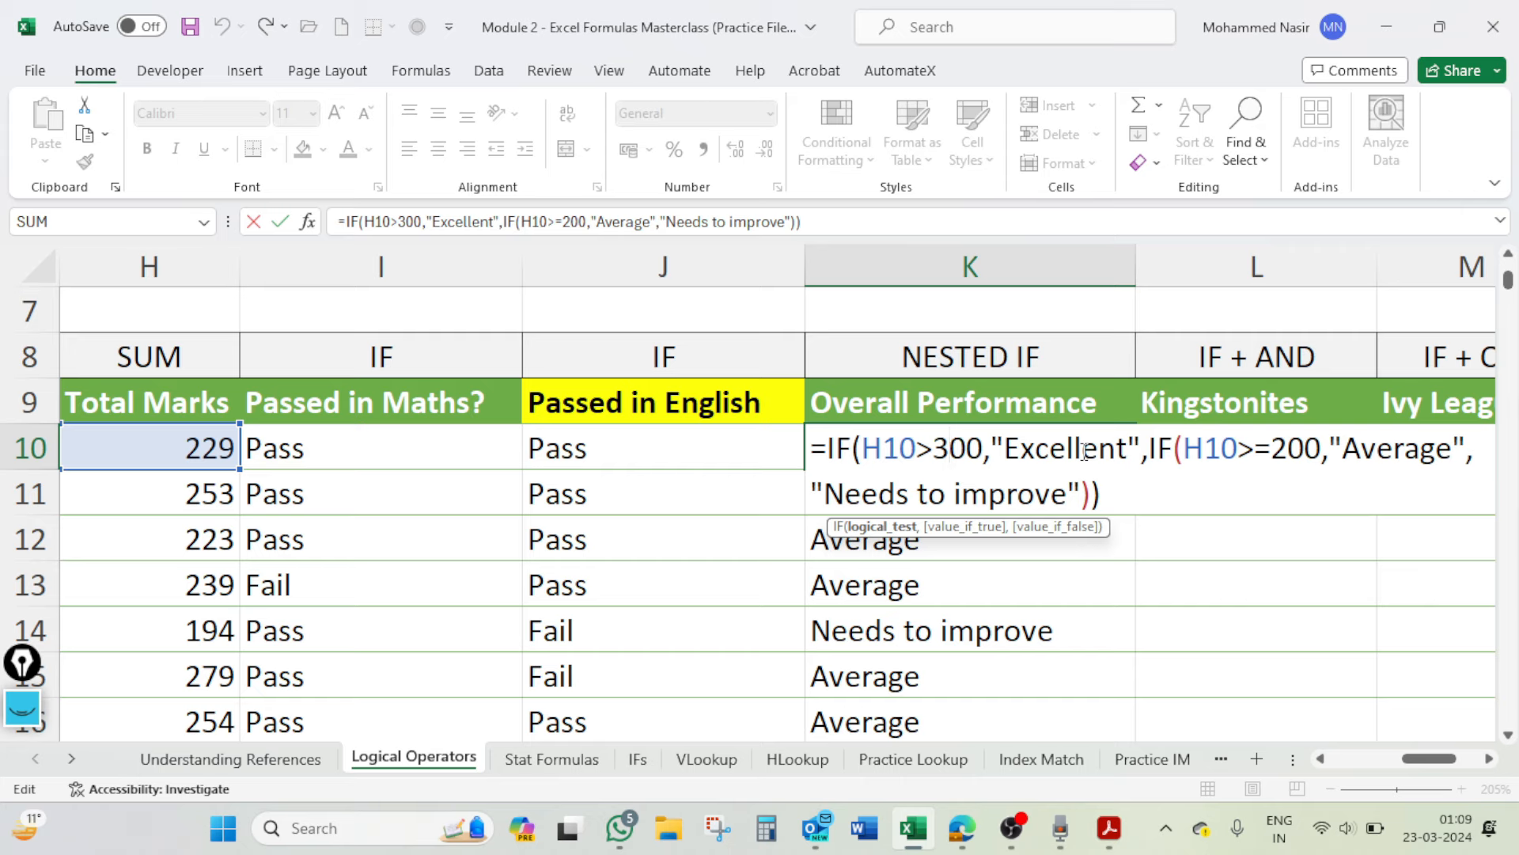
Step: Examine both logical tests and the Excellent and Needs to improve results inside K10's nested IF formula
drag(1155, 471, 1096, 494)
click(1155, 446)
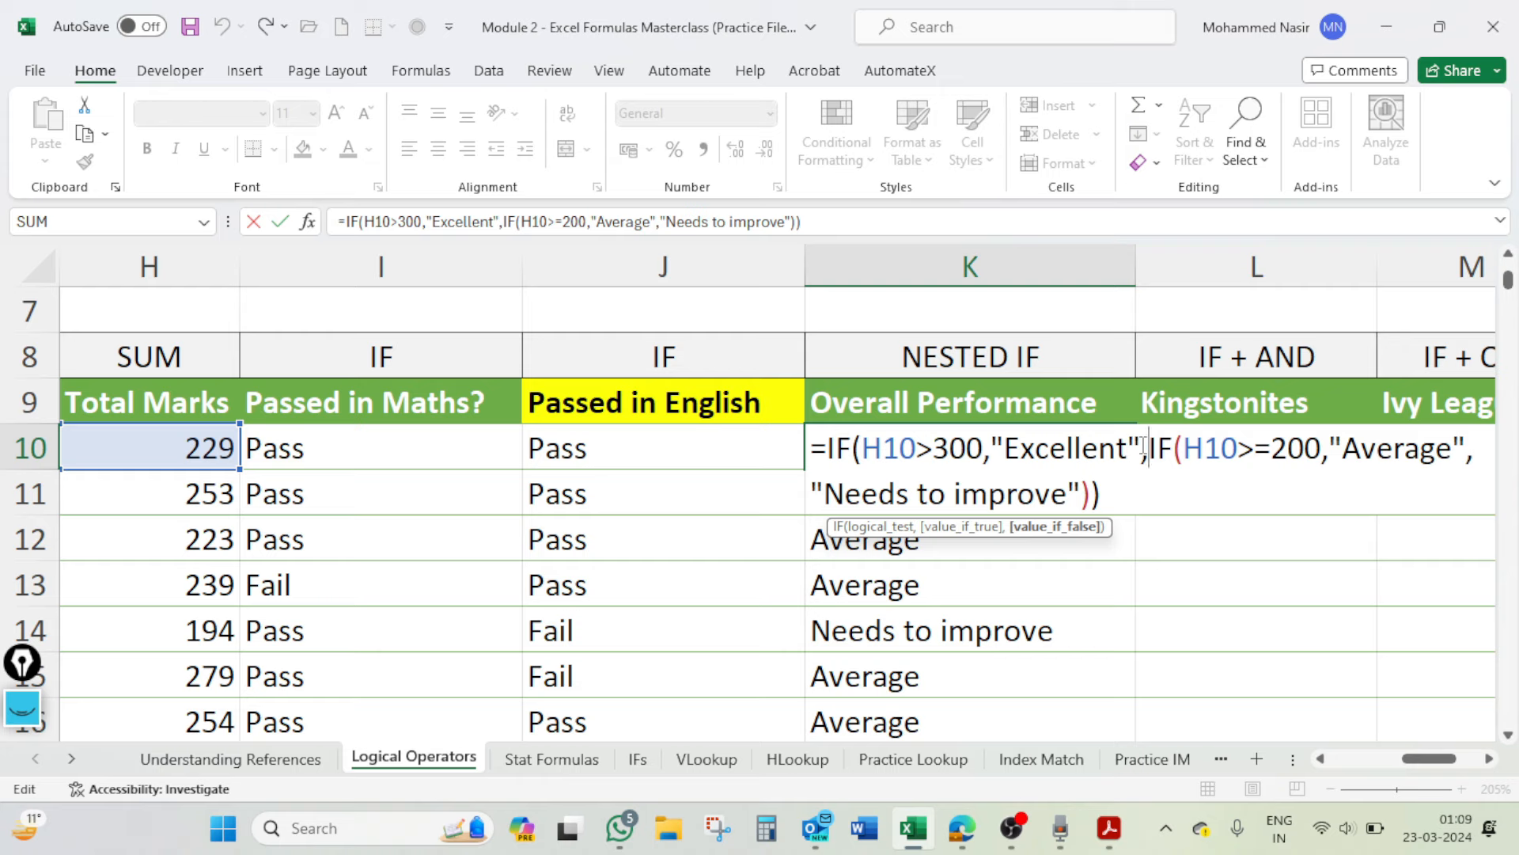
click(1085, 445)
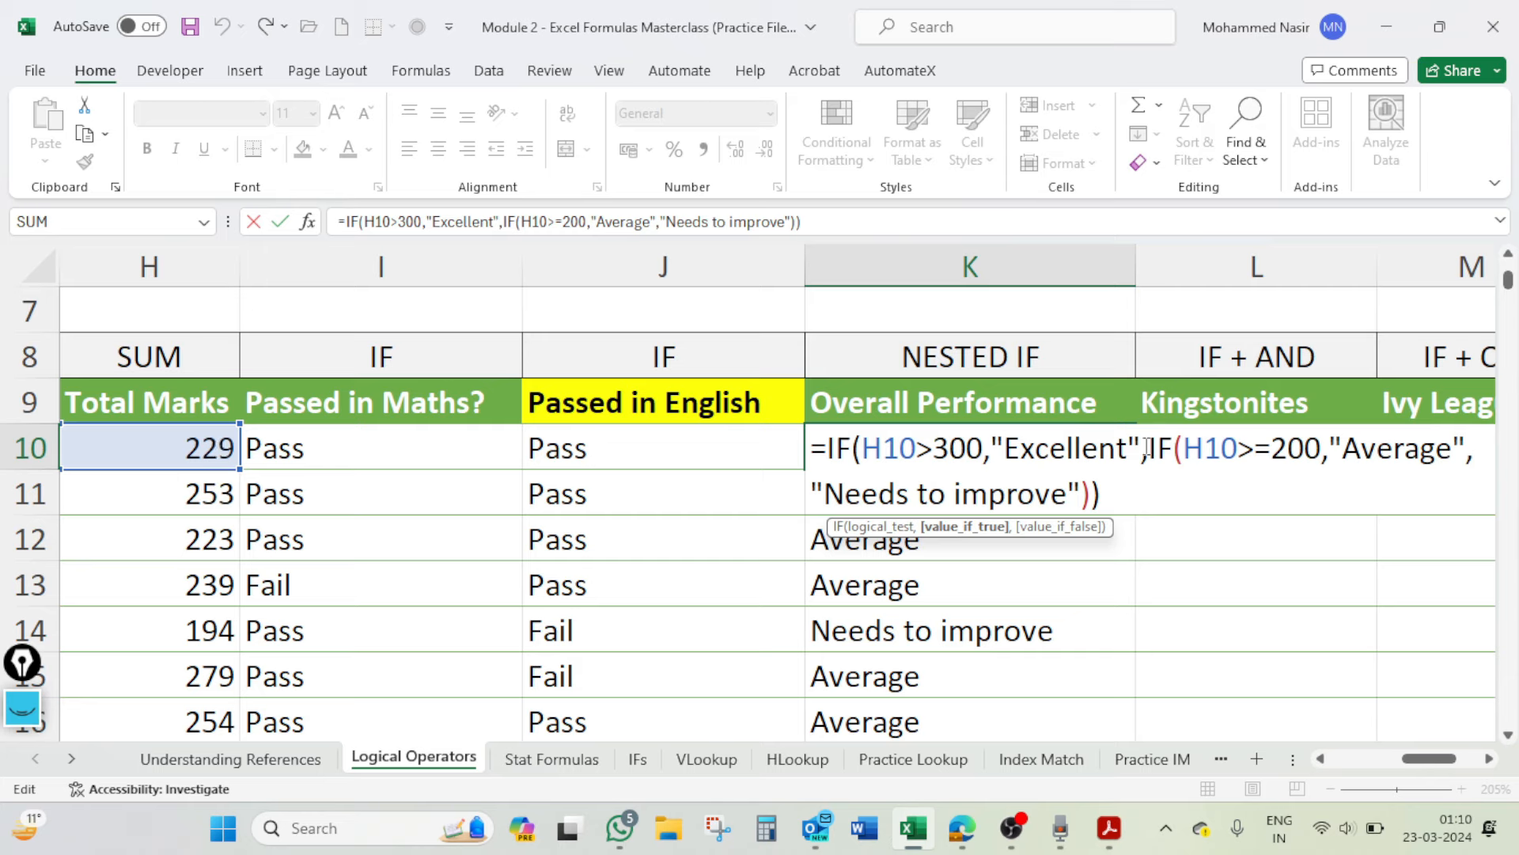
drag(1140, 448, 1001, 448)
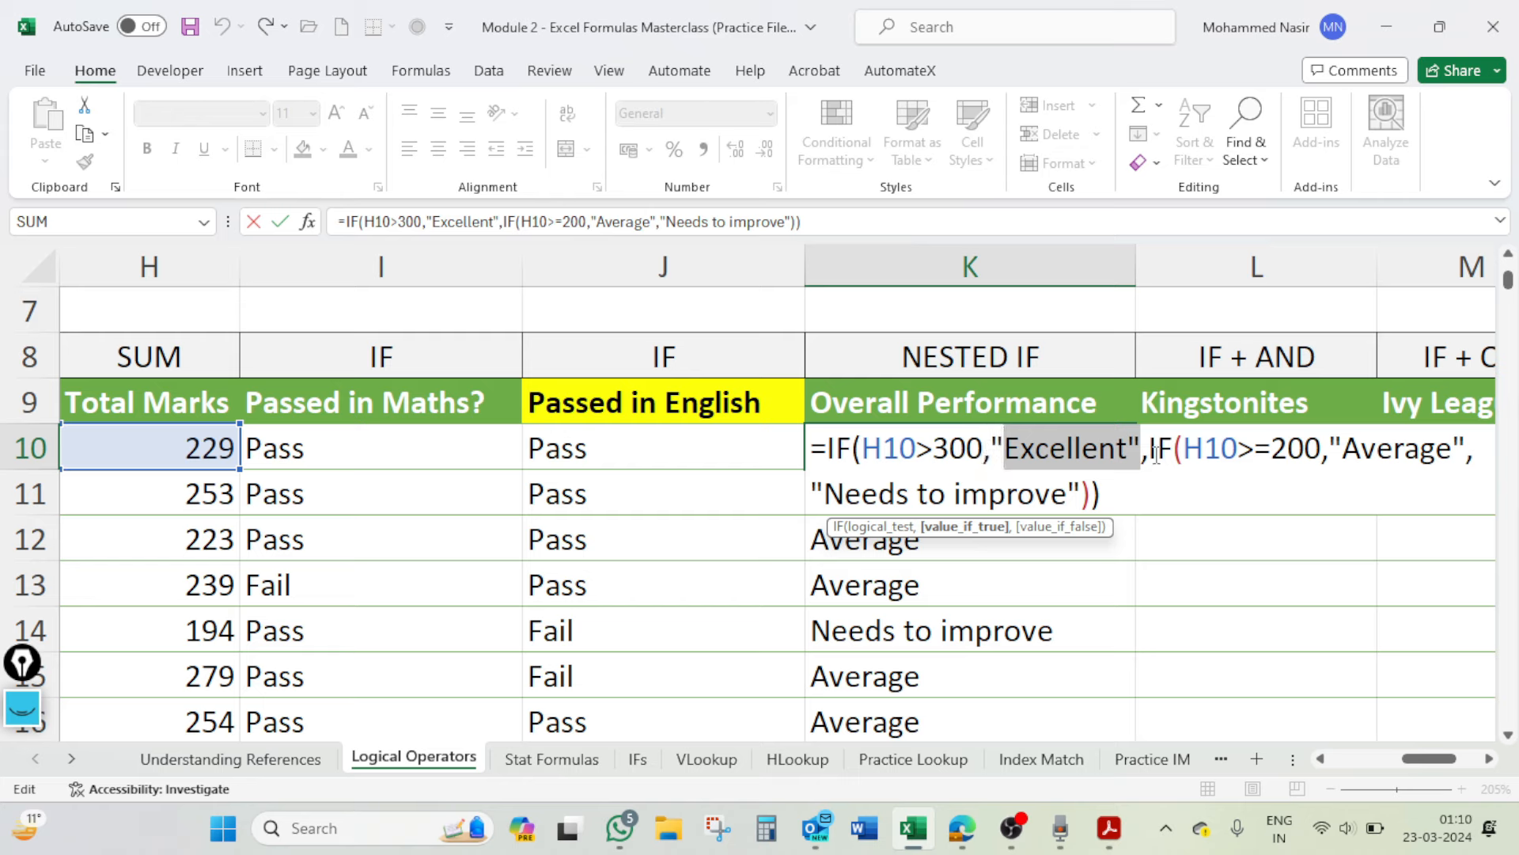
click(1202, 450)
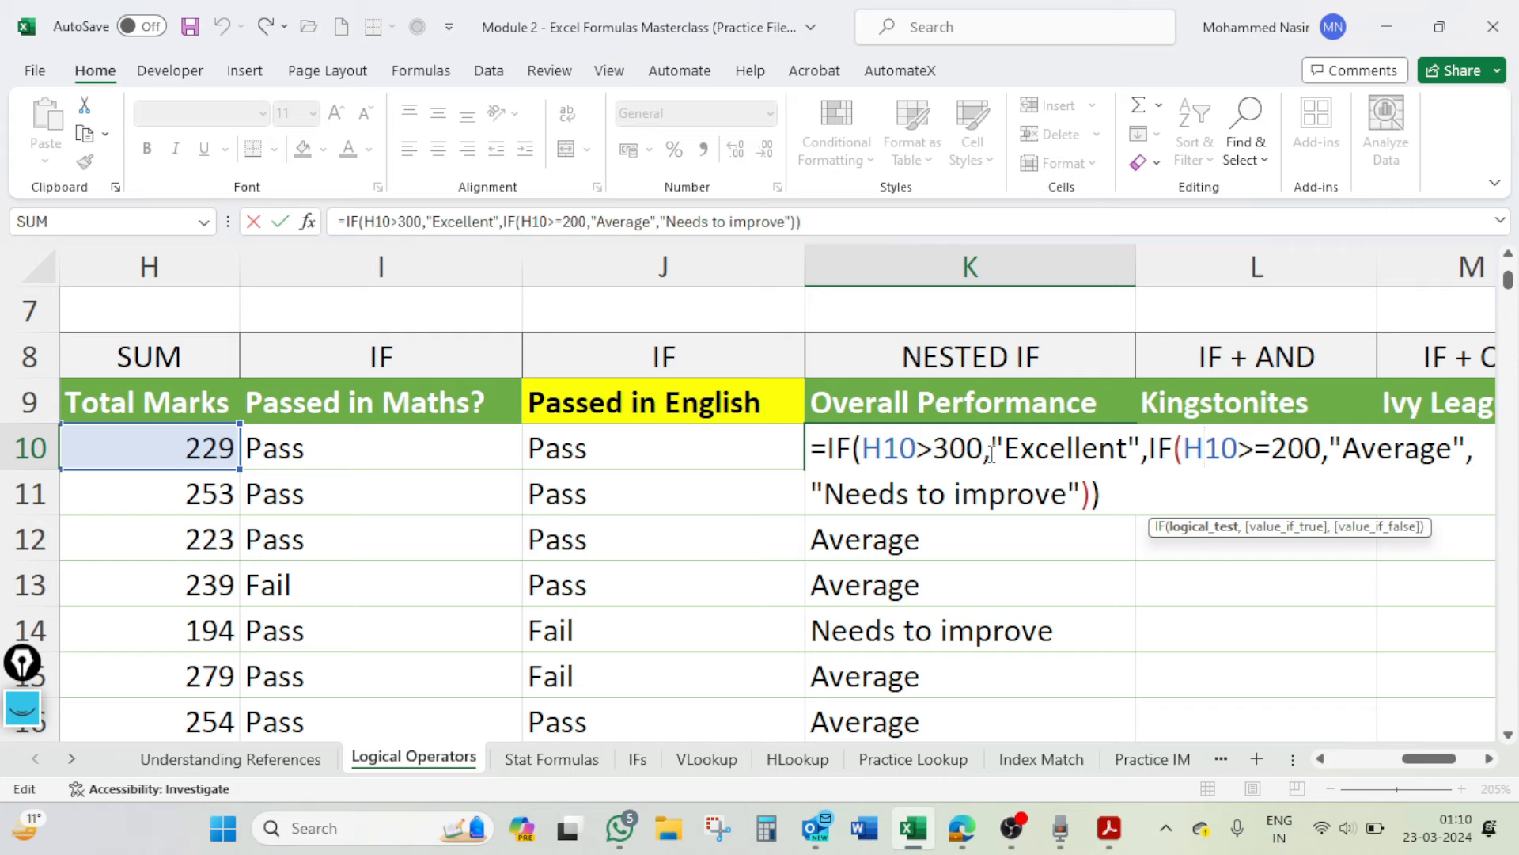
click(934, 449)
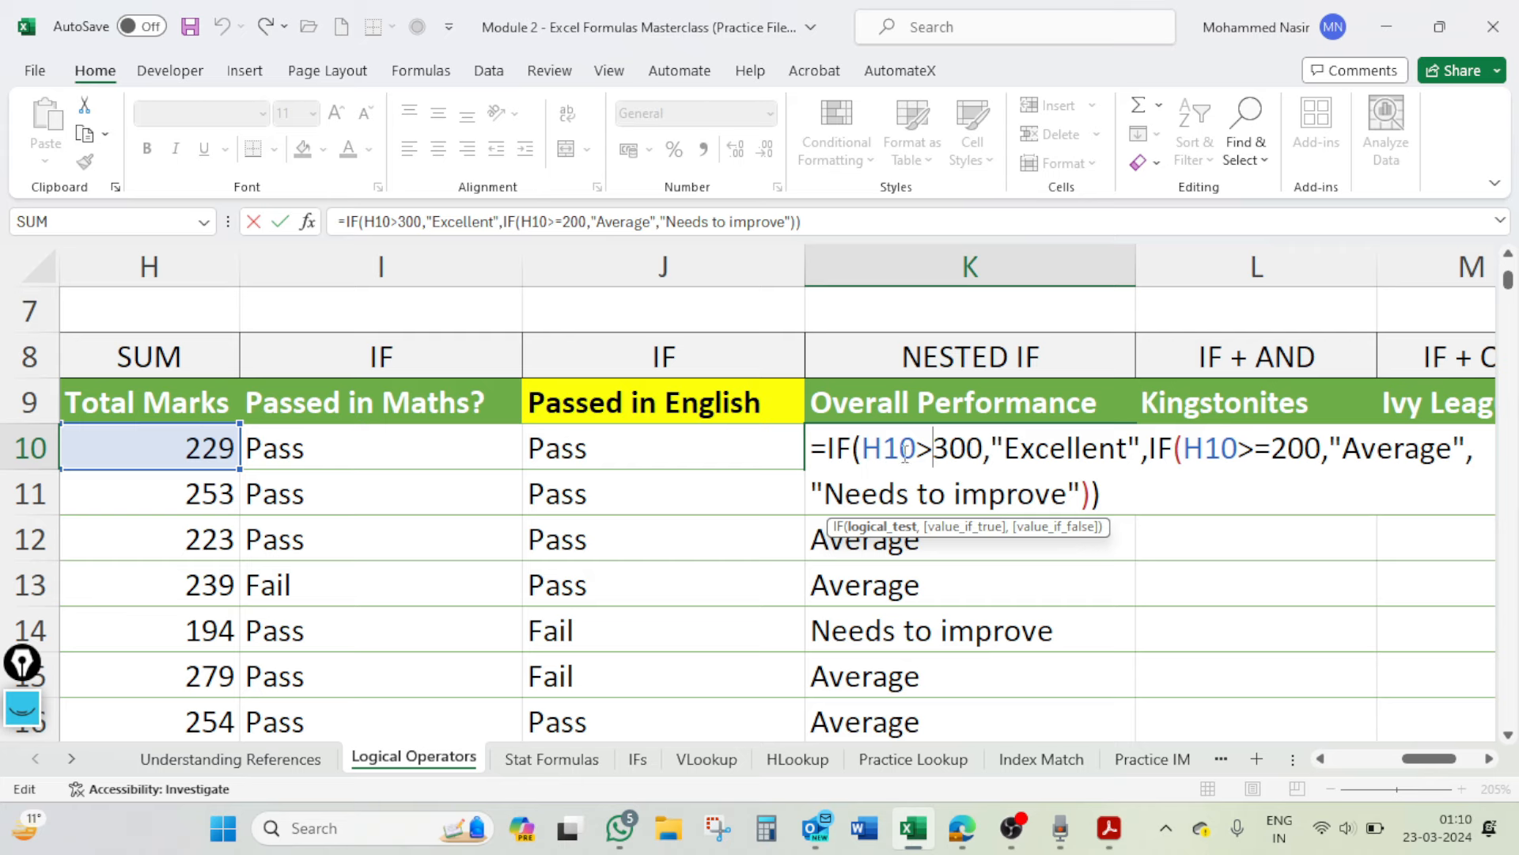
click(1271, 450)
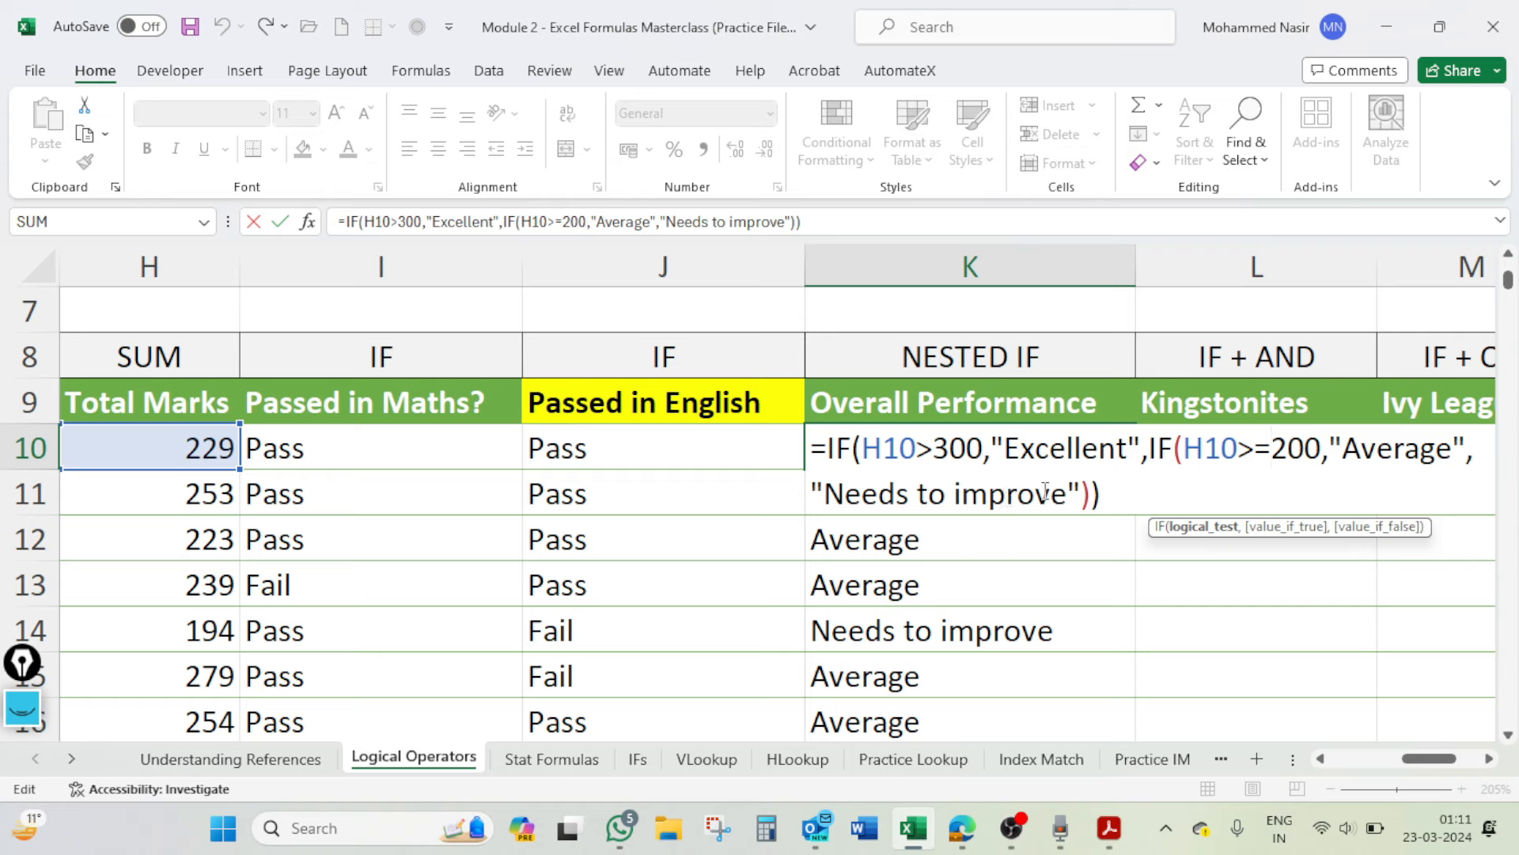
drag(1070, 492, 825, 495)
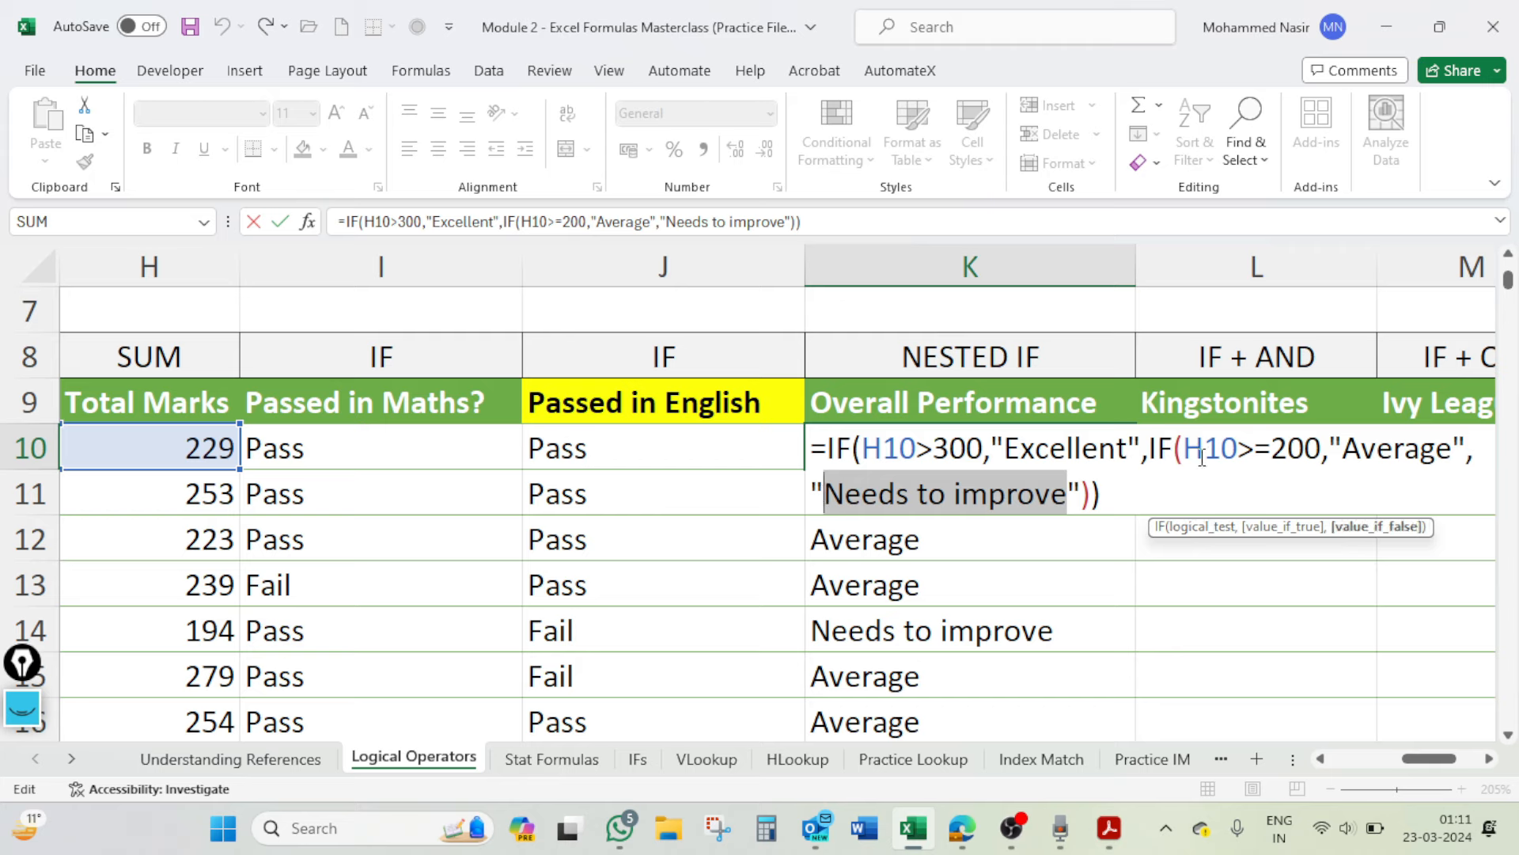
Step: Insert a third nested IF testing H10<200 in front of the "Needs to improve" result in K10's formula
click(811, 494)
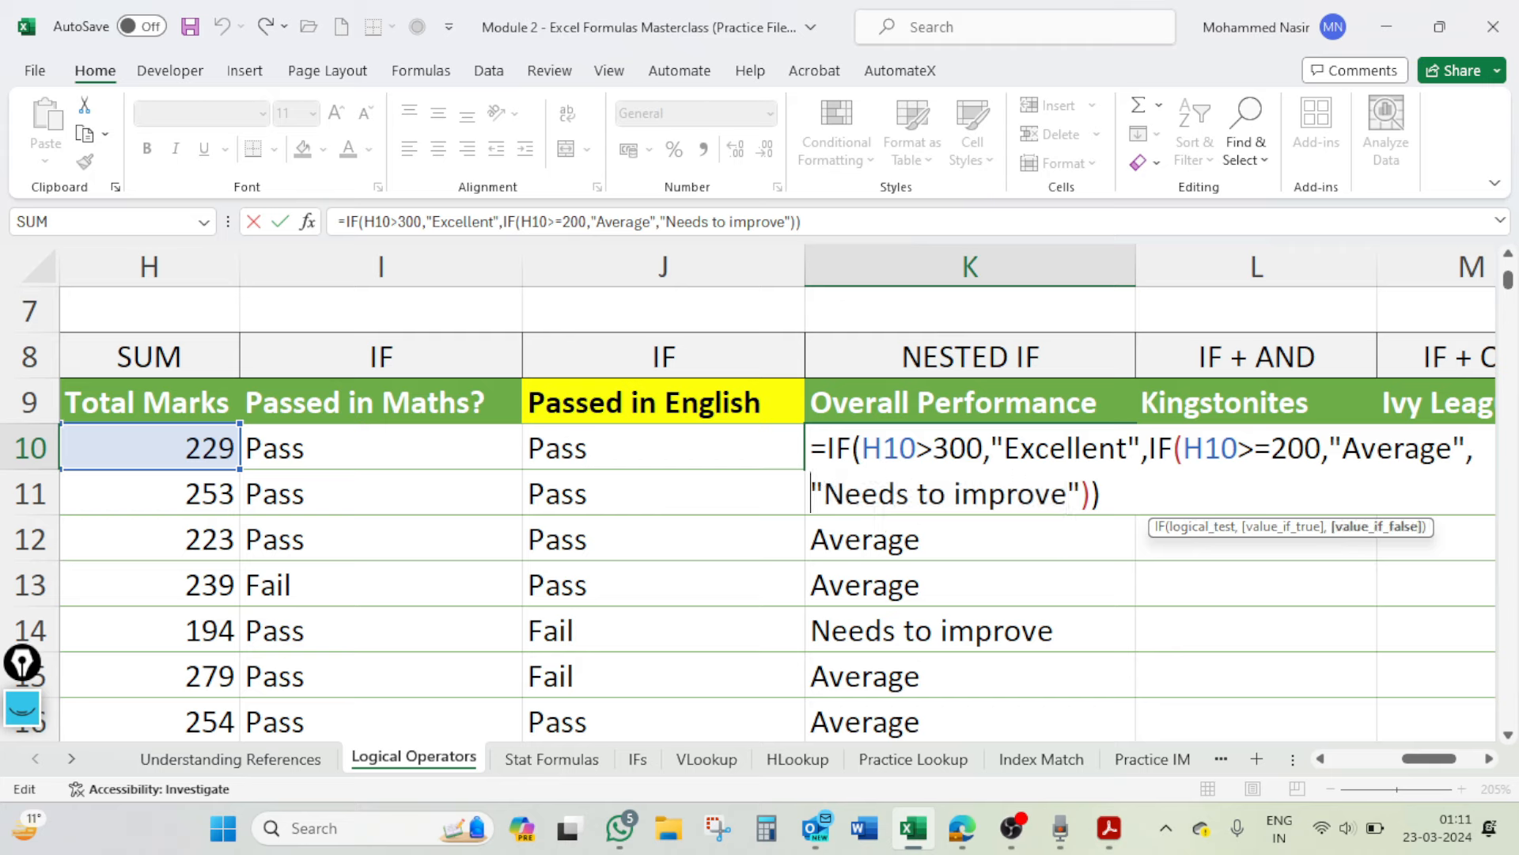
text(if()
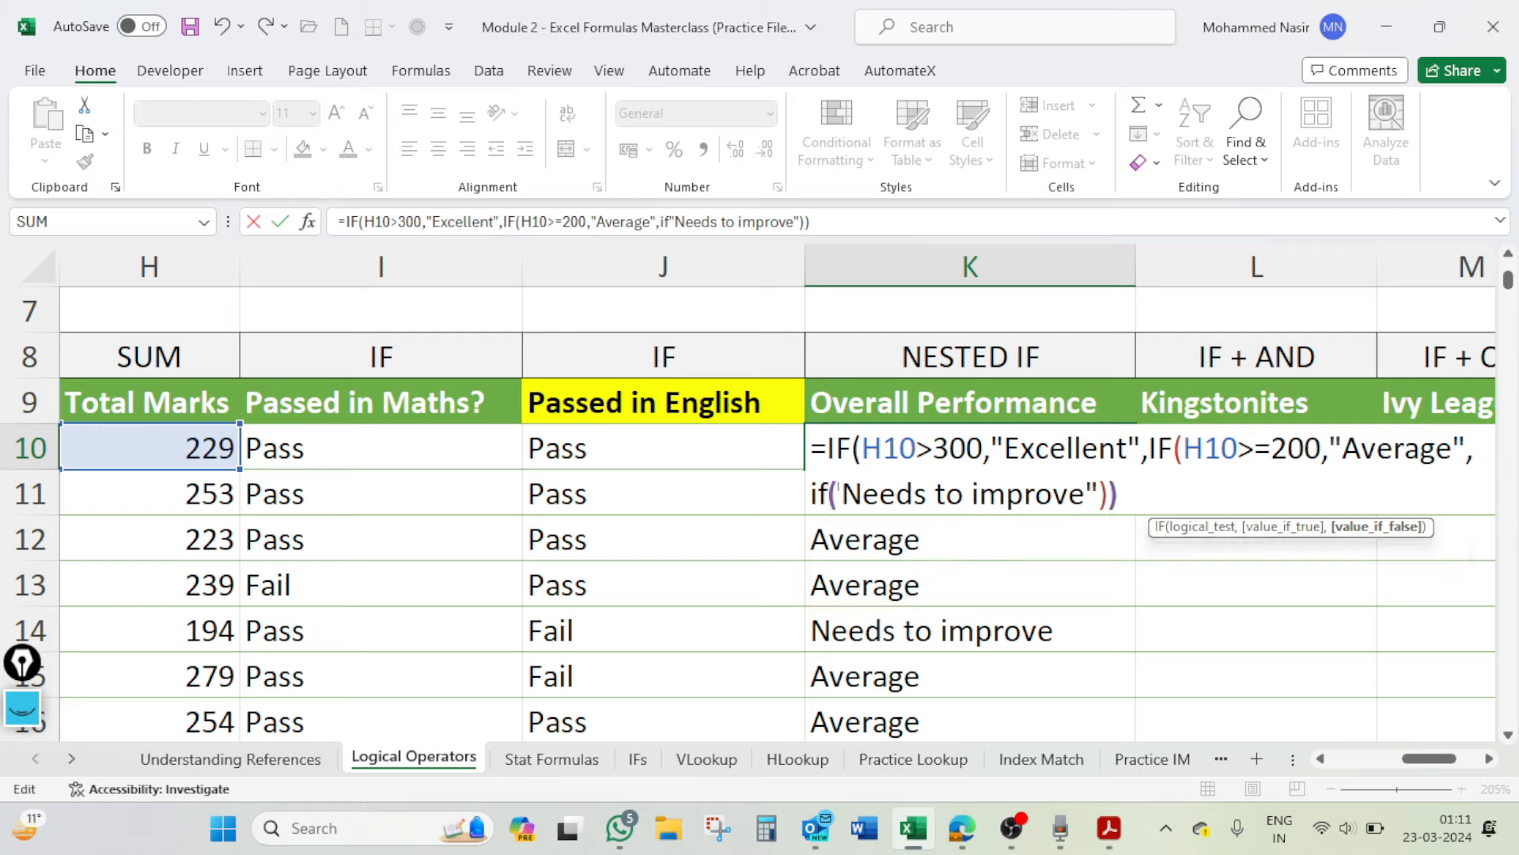
click(197, 444)
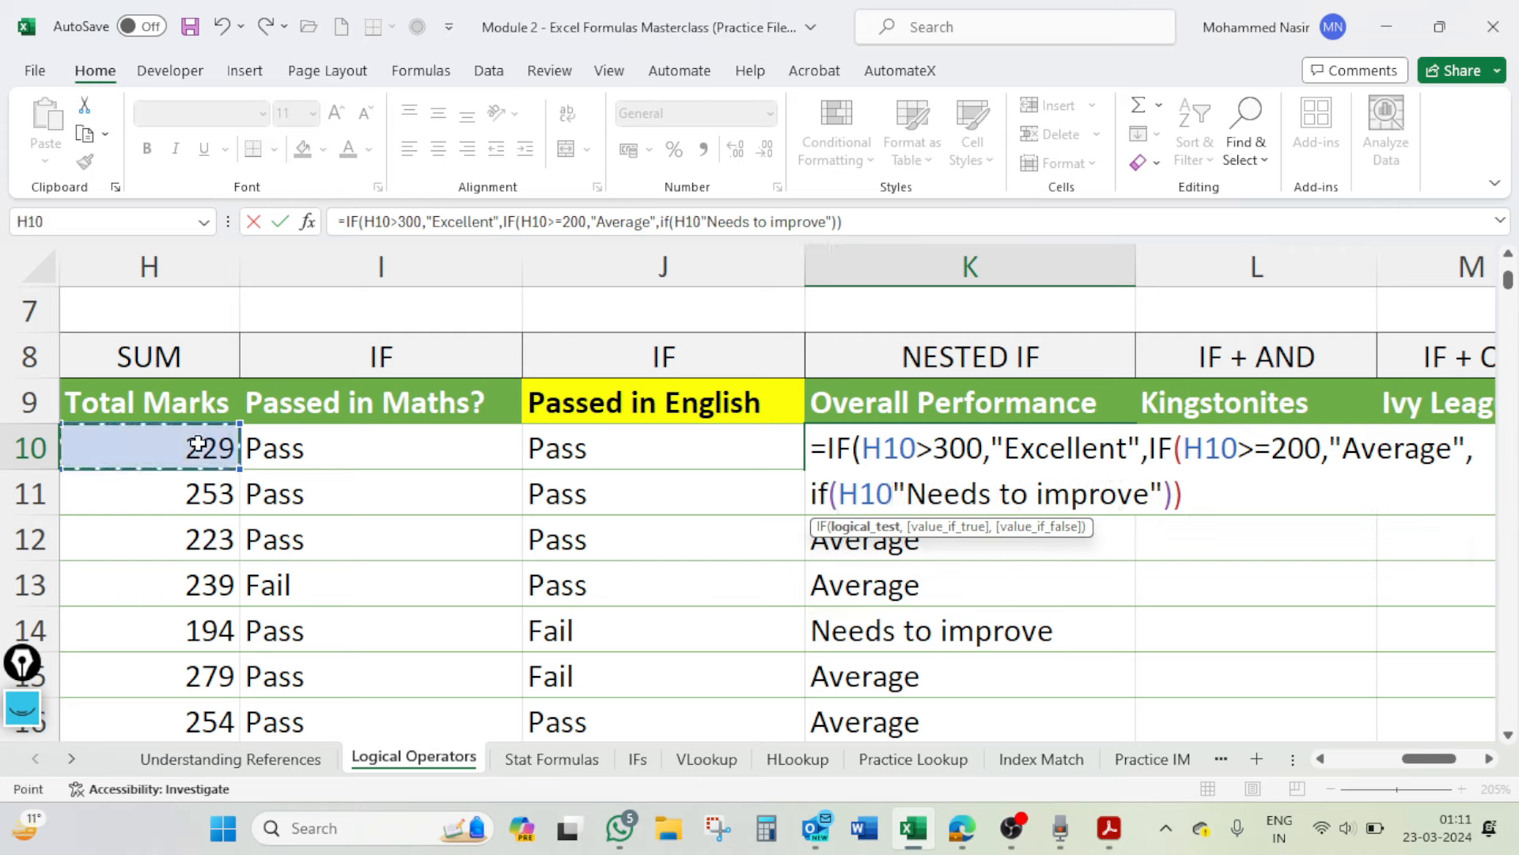
text(<)
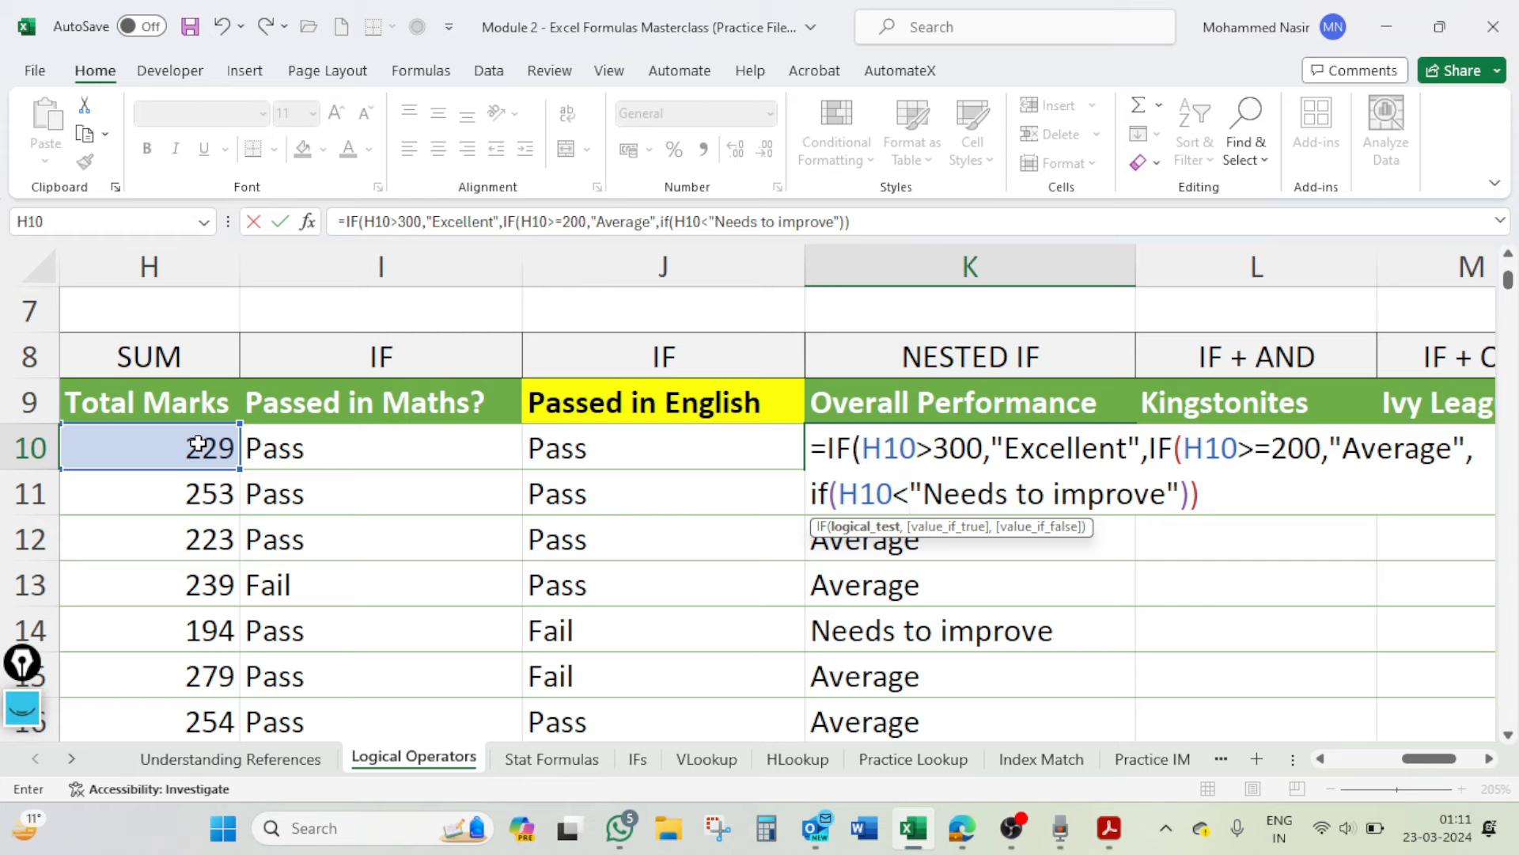
text(200)
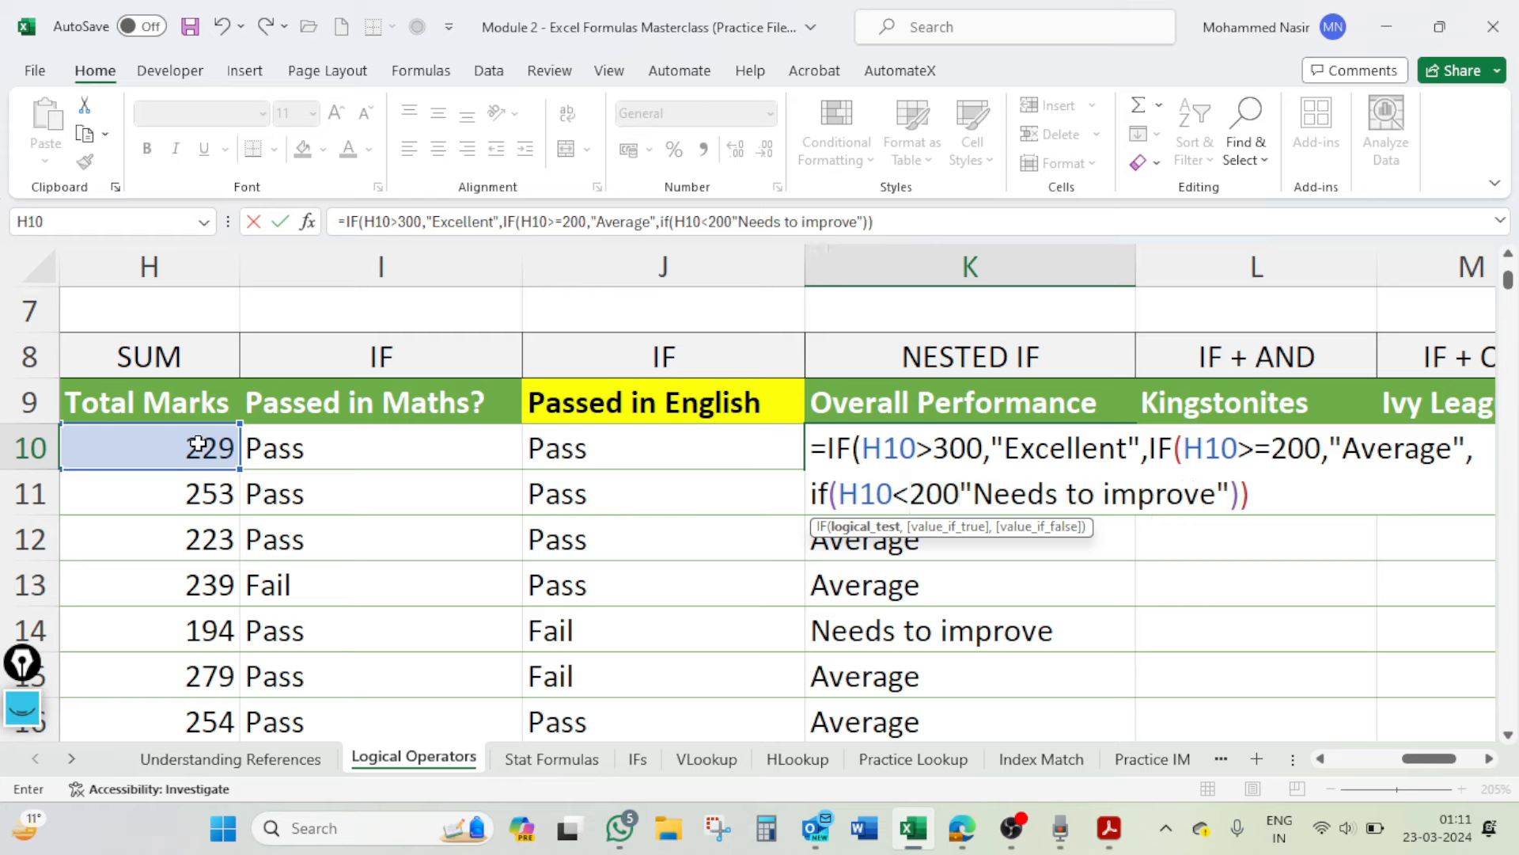
text(,)
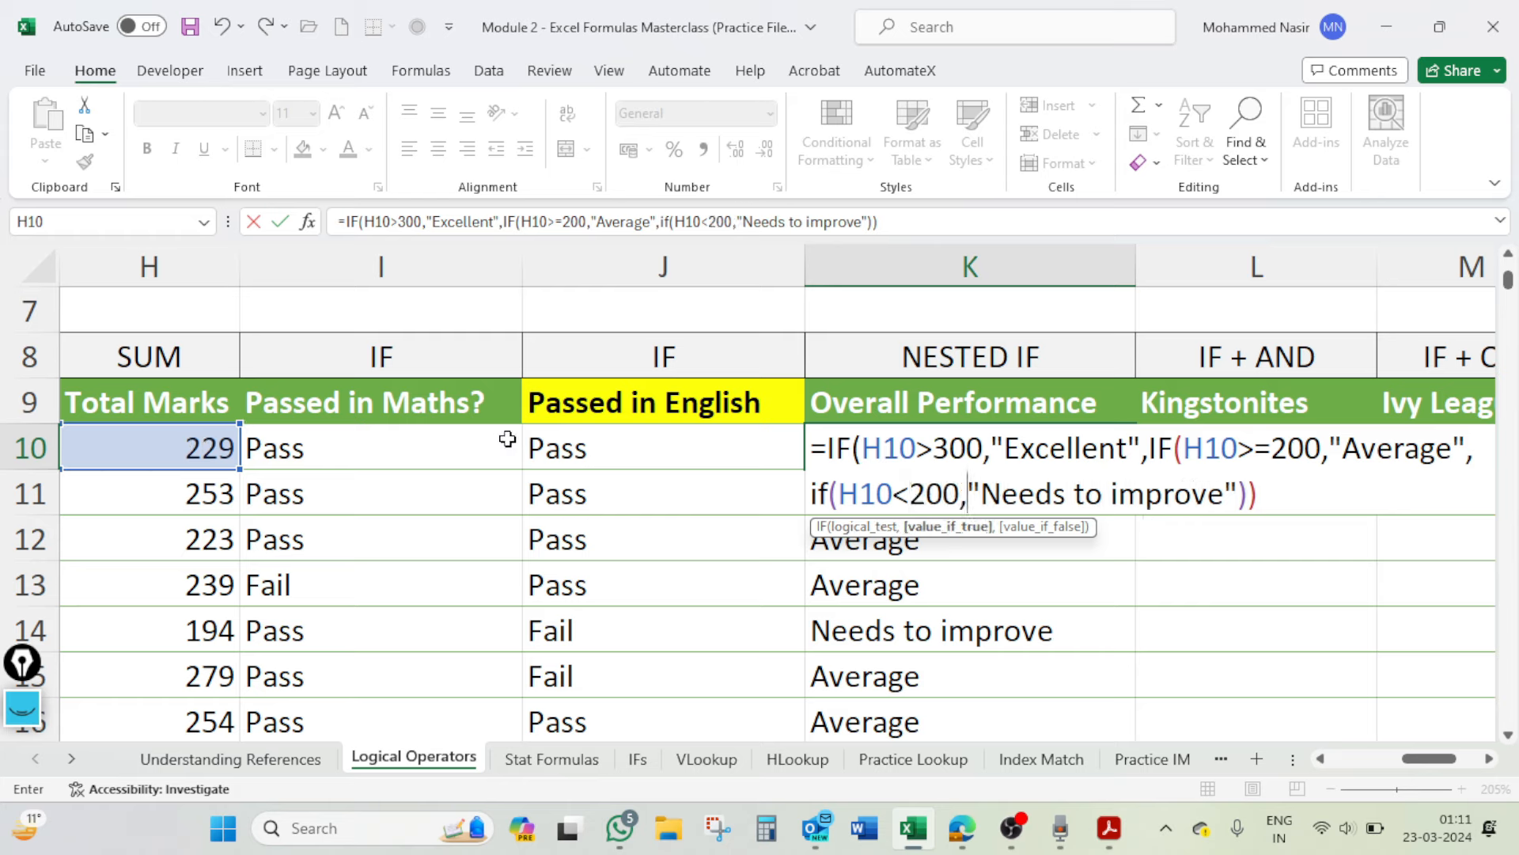
Step: Add "Very Poor" as the third IF's value if false, close its parenthesis and commit the K10 formula
click(1241, 490)
click(1227, 495)
scroll(1155, 513, up, 1)
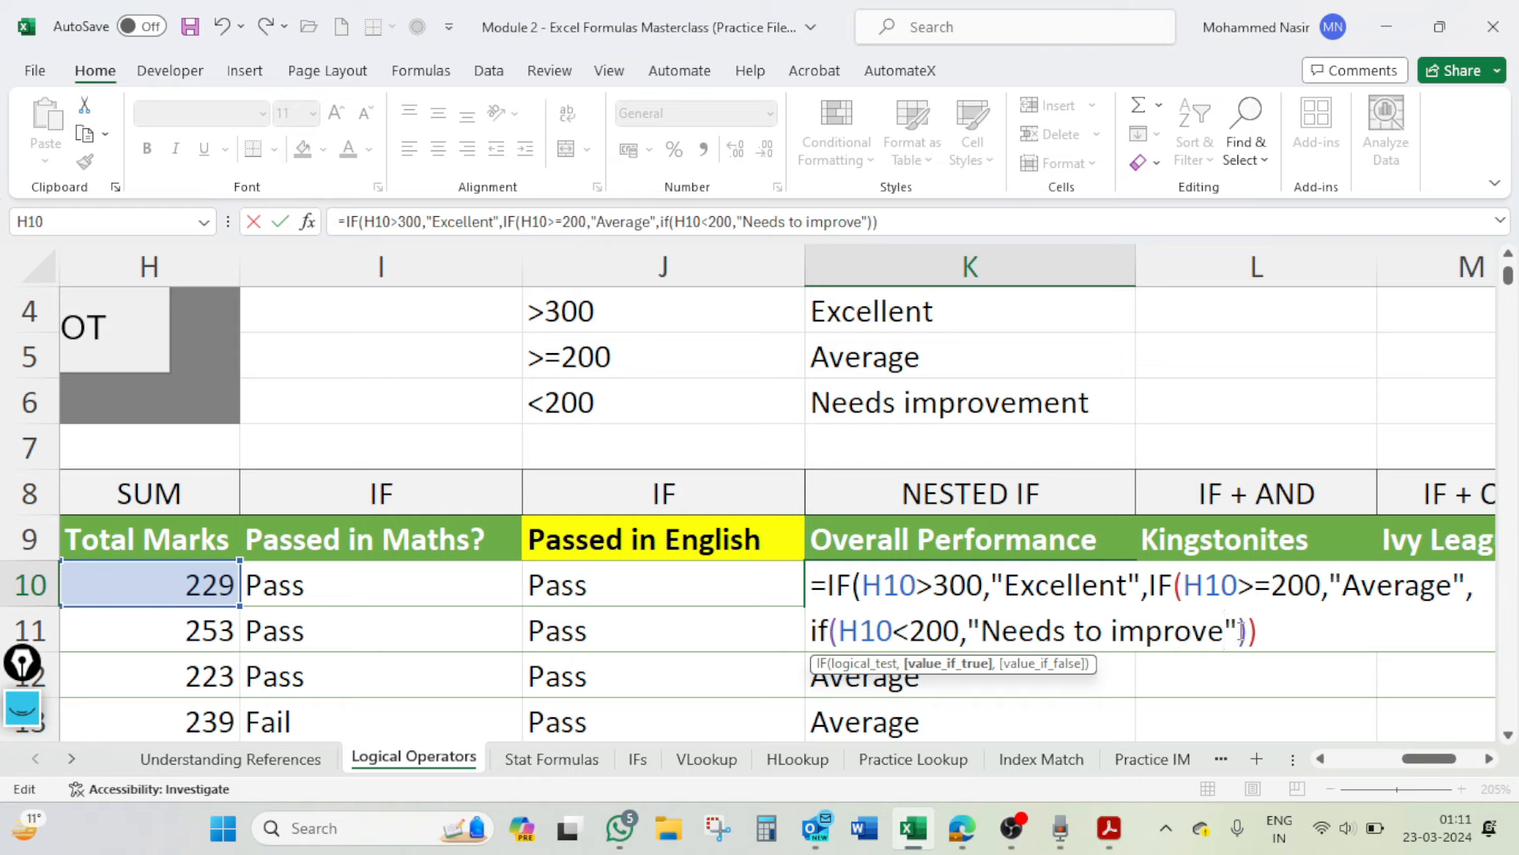
click(1241, 631)
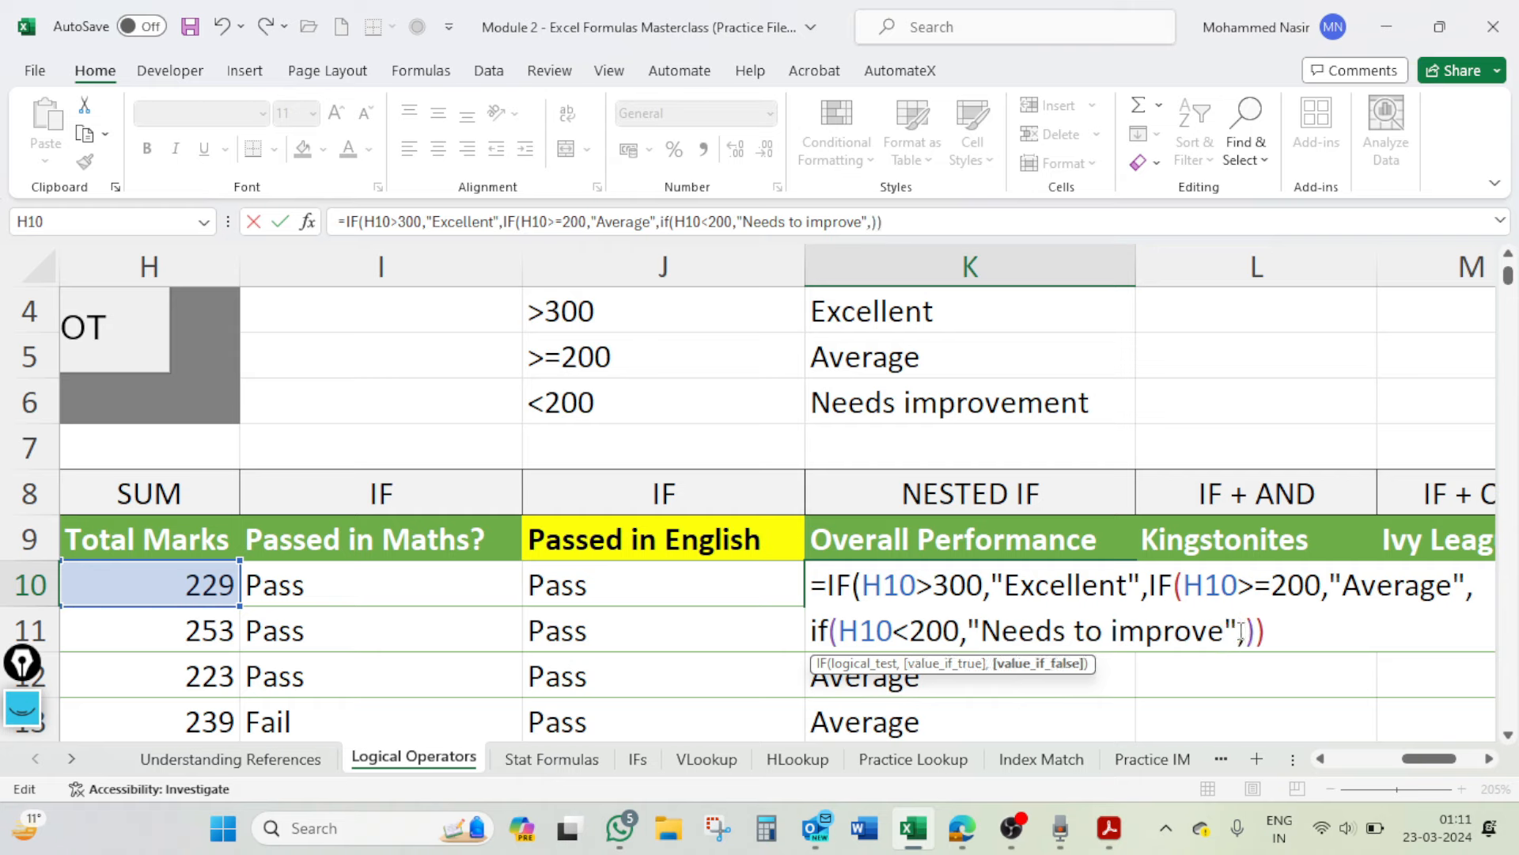
text(,""Very Poo)
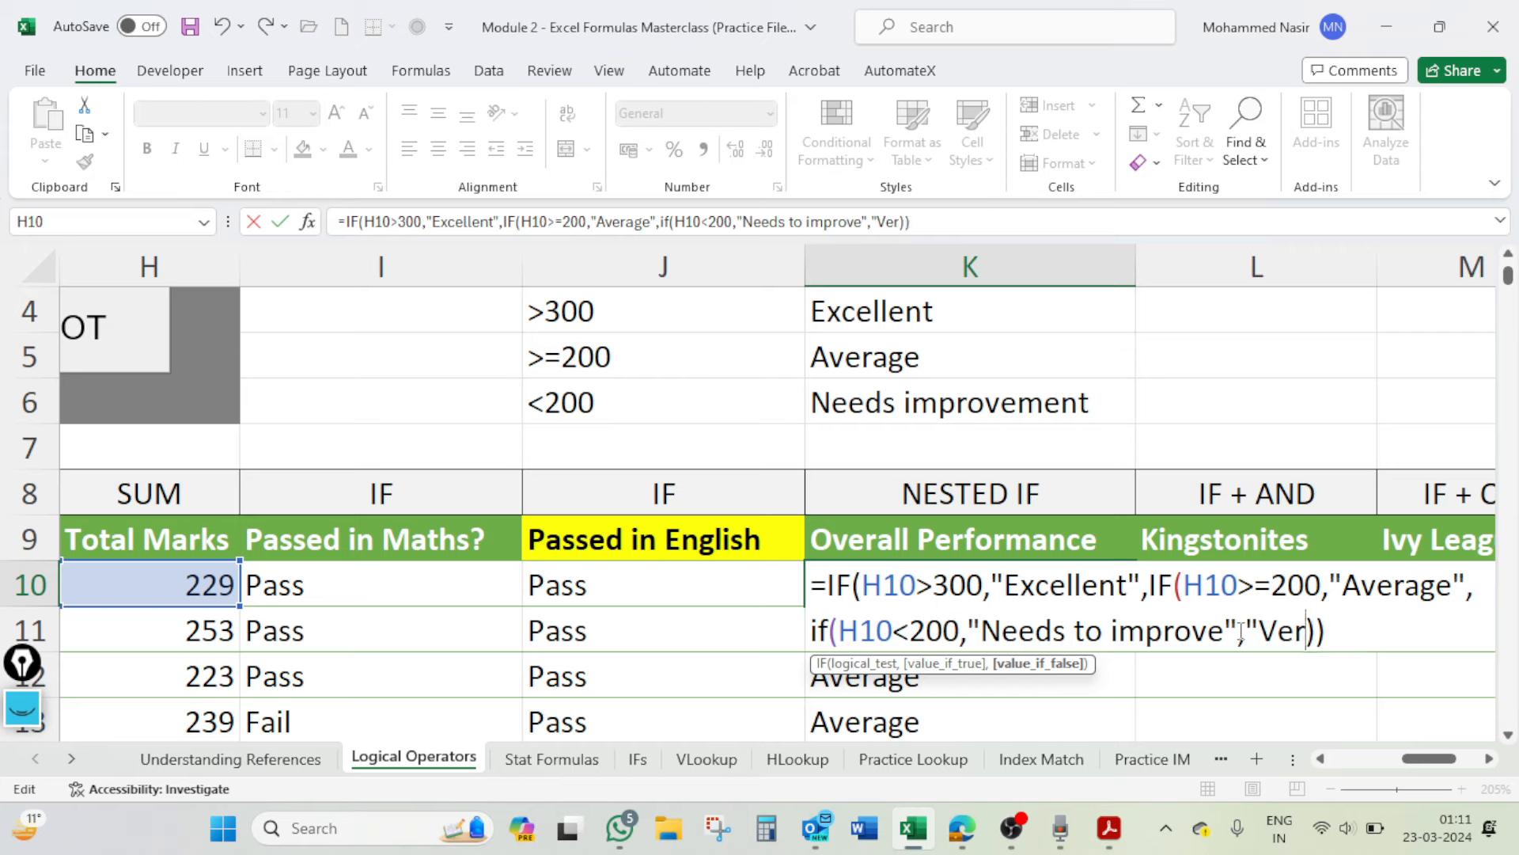
text(r")
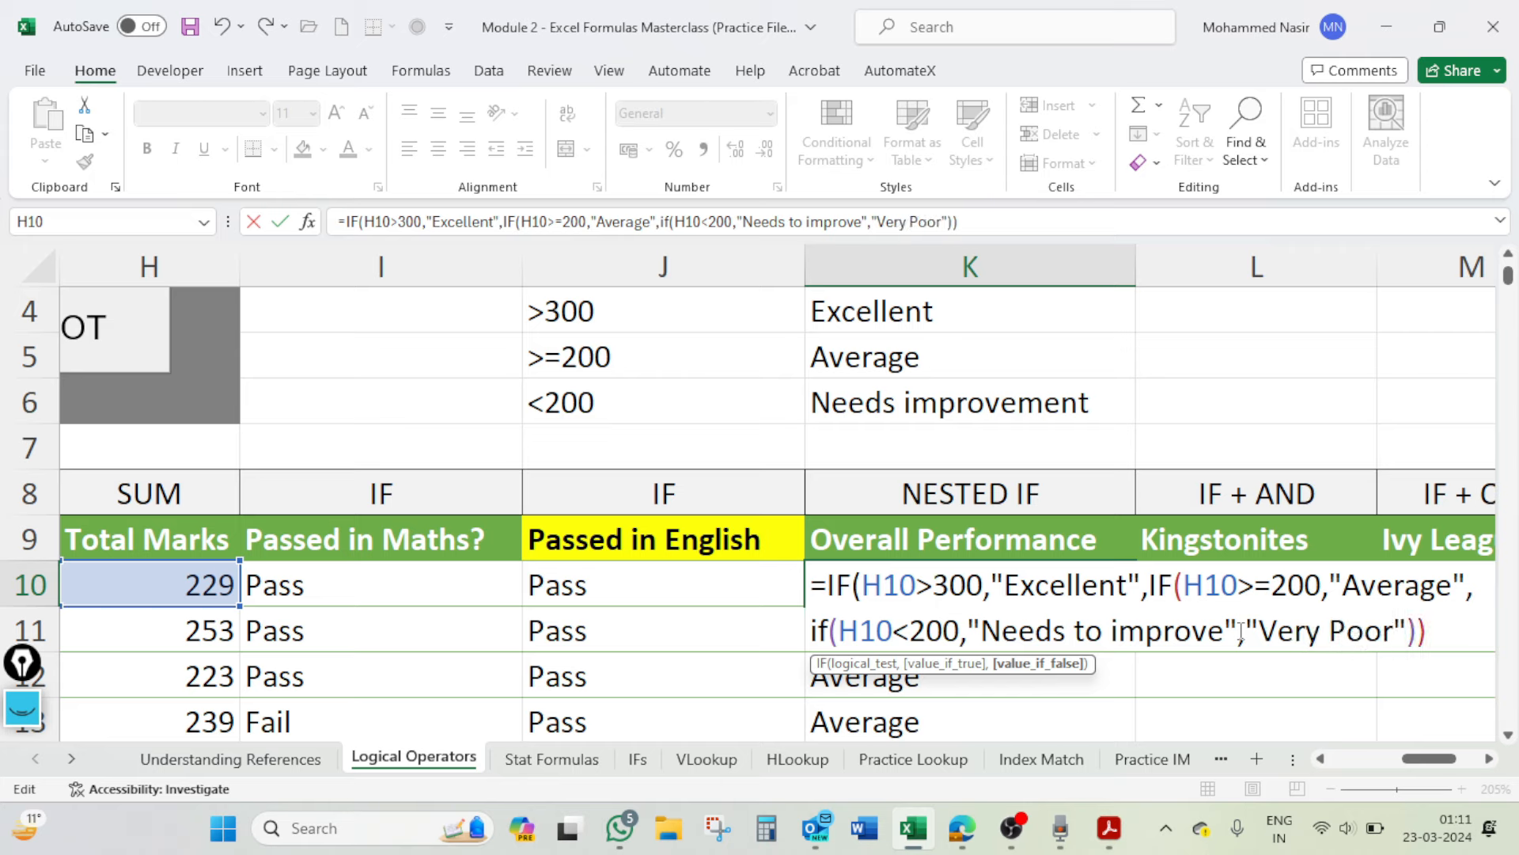
text())
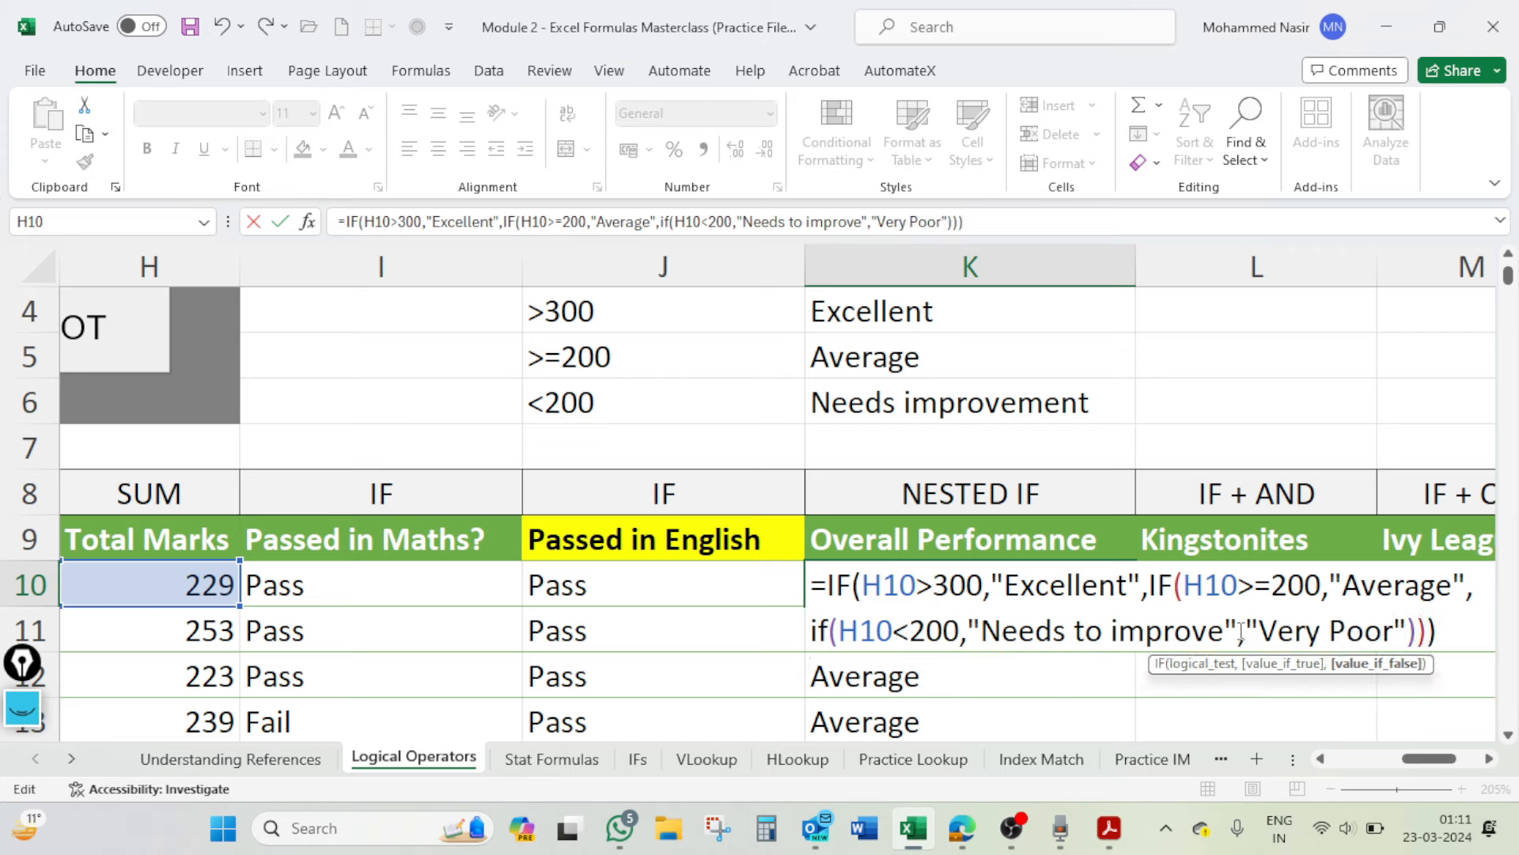
click(1471, 626)
key(Return)
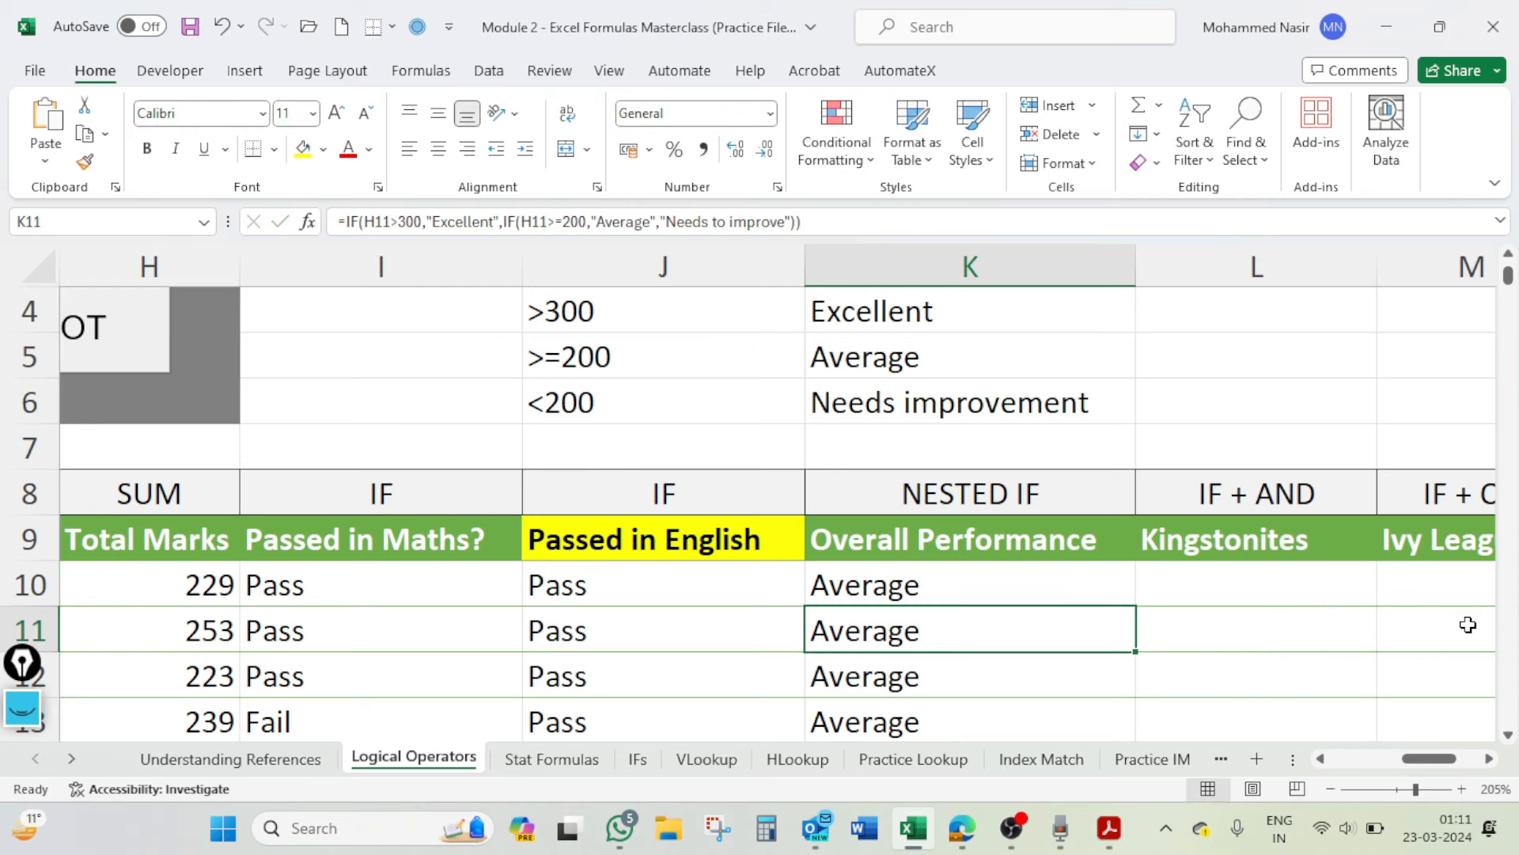
Step: Fill the three-level nested IF formula from K10 down the Overall Performance column and check the results
click(958, 589)
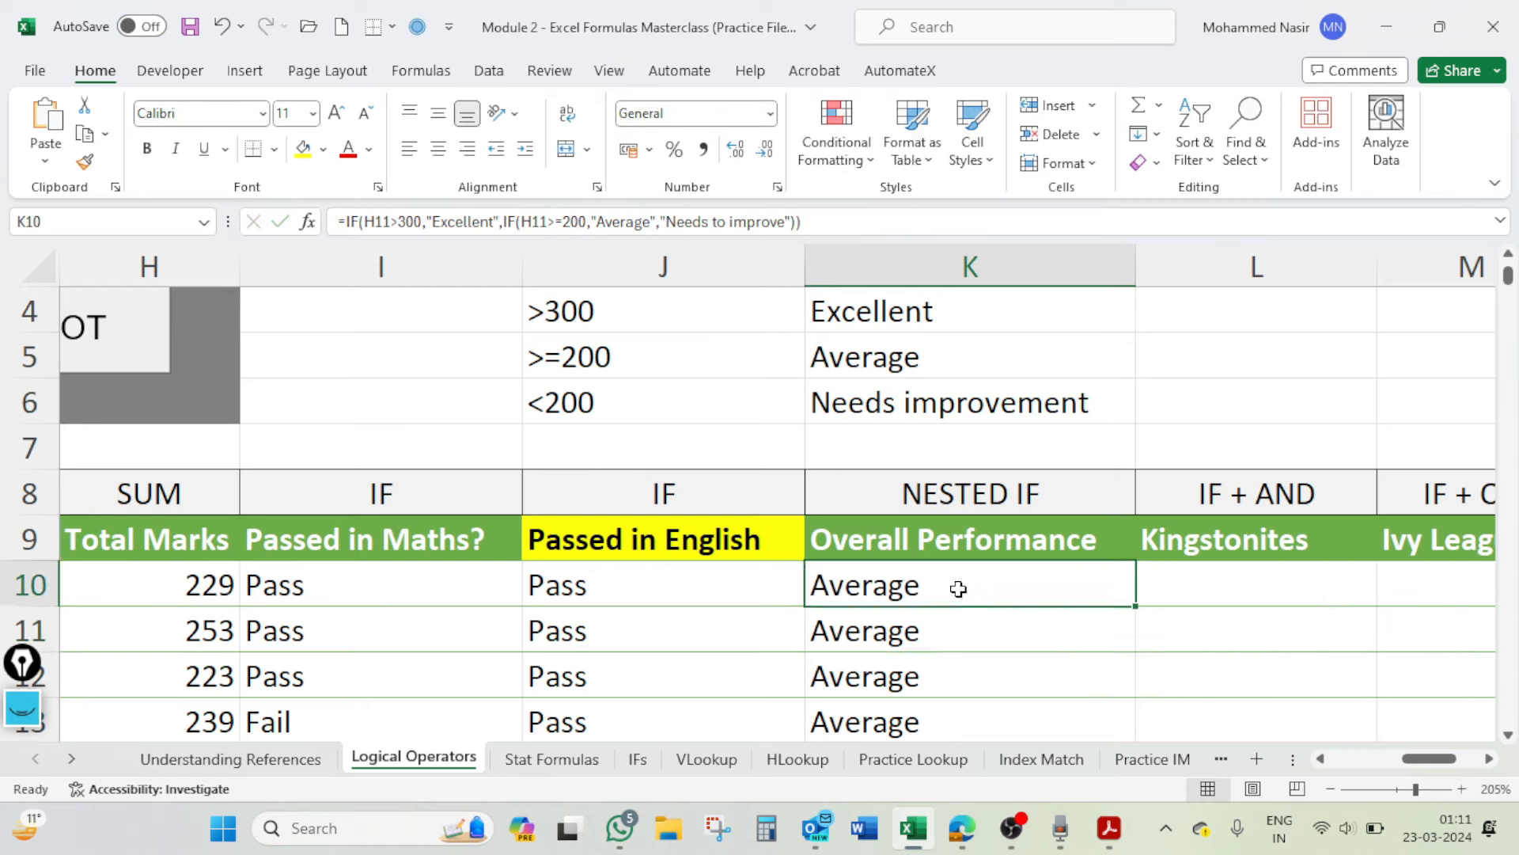
double_click(1135, 610)
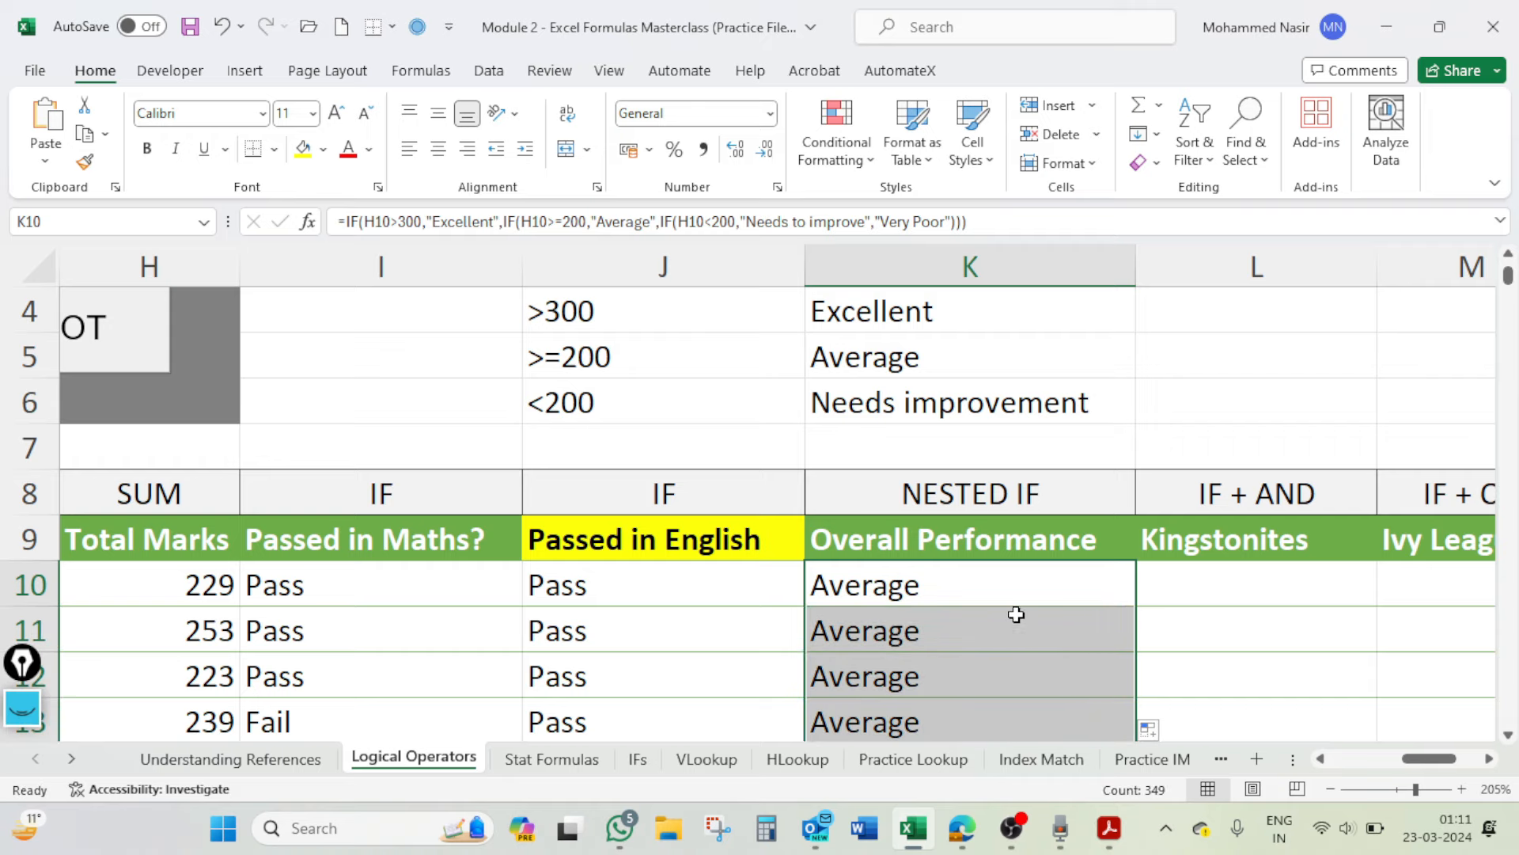
scroll(980, 638, down, 4)
scroll(1029, 638, down, 11)
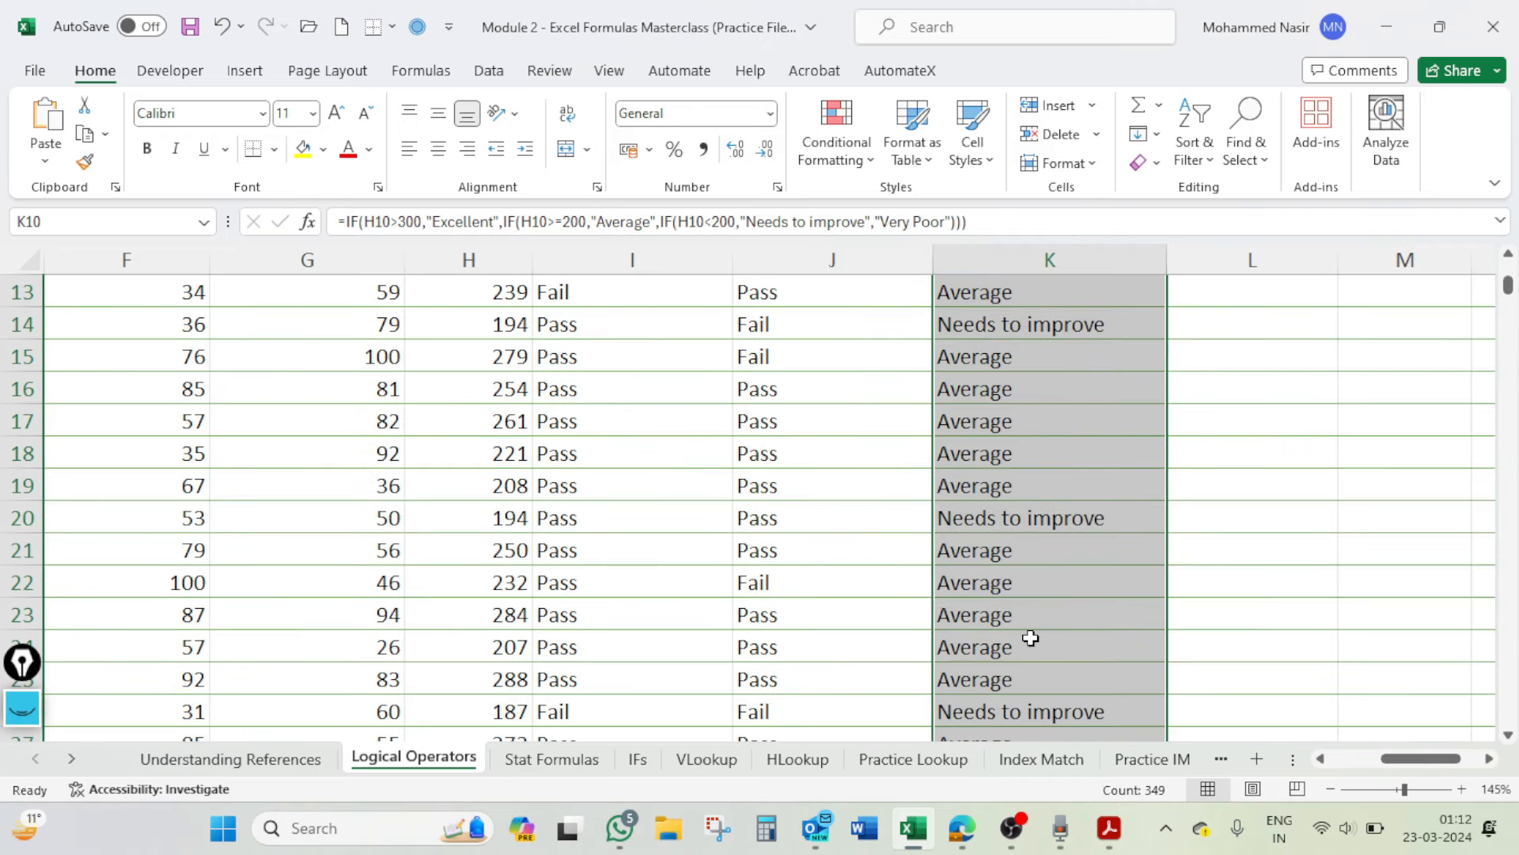
scroll(1031, 638, down, 9)
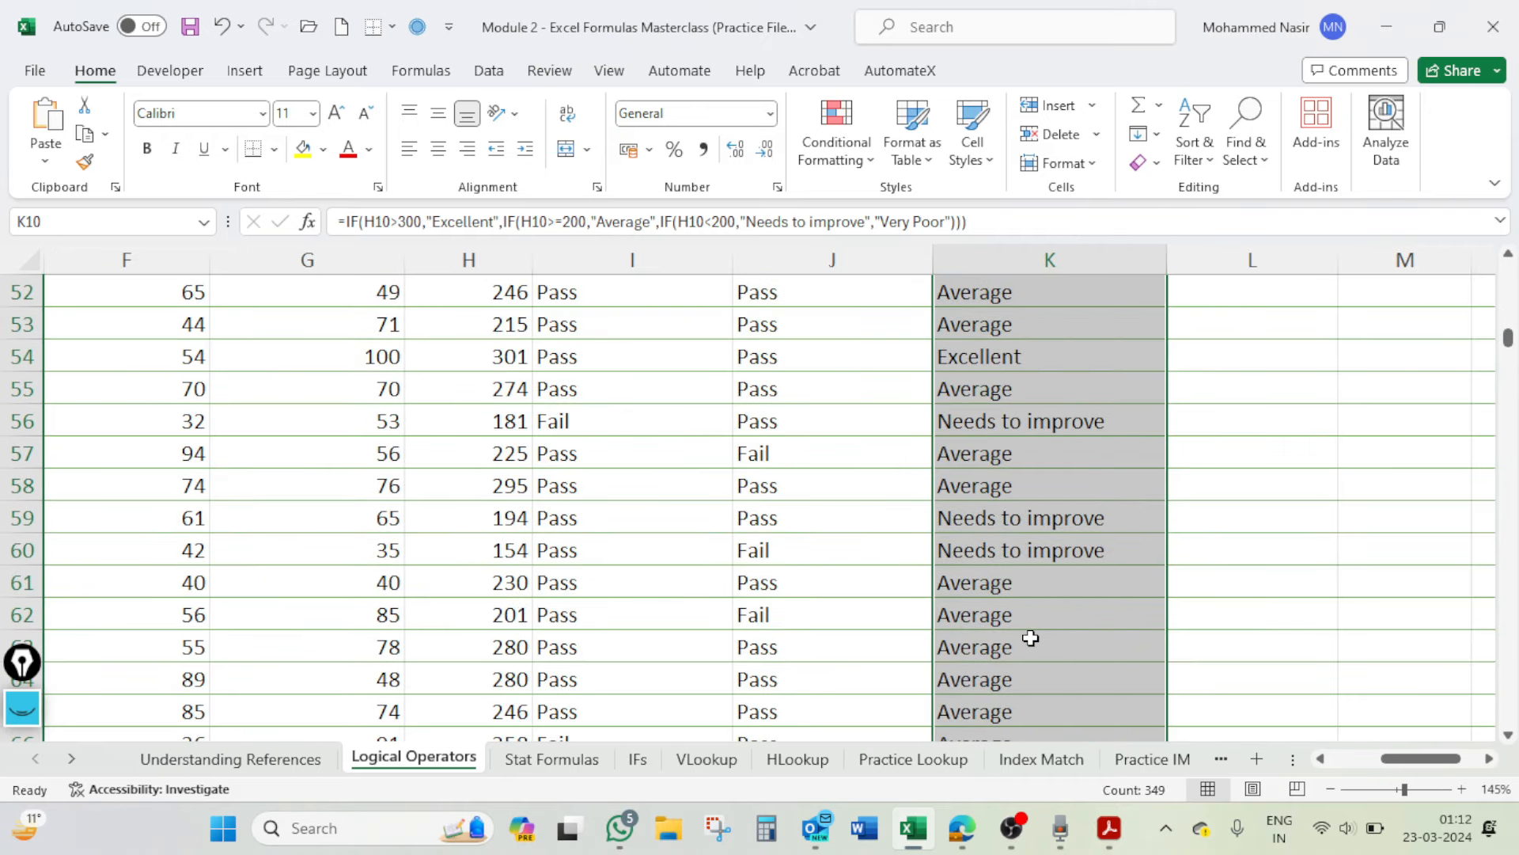
scroll(1031, 638, down, 20)
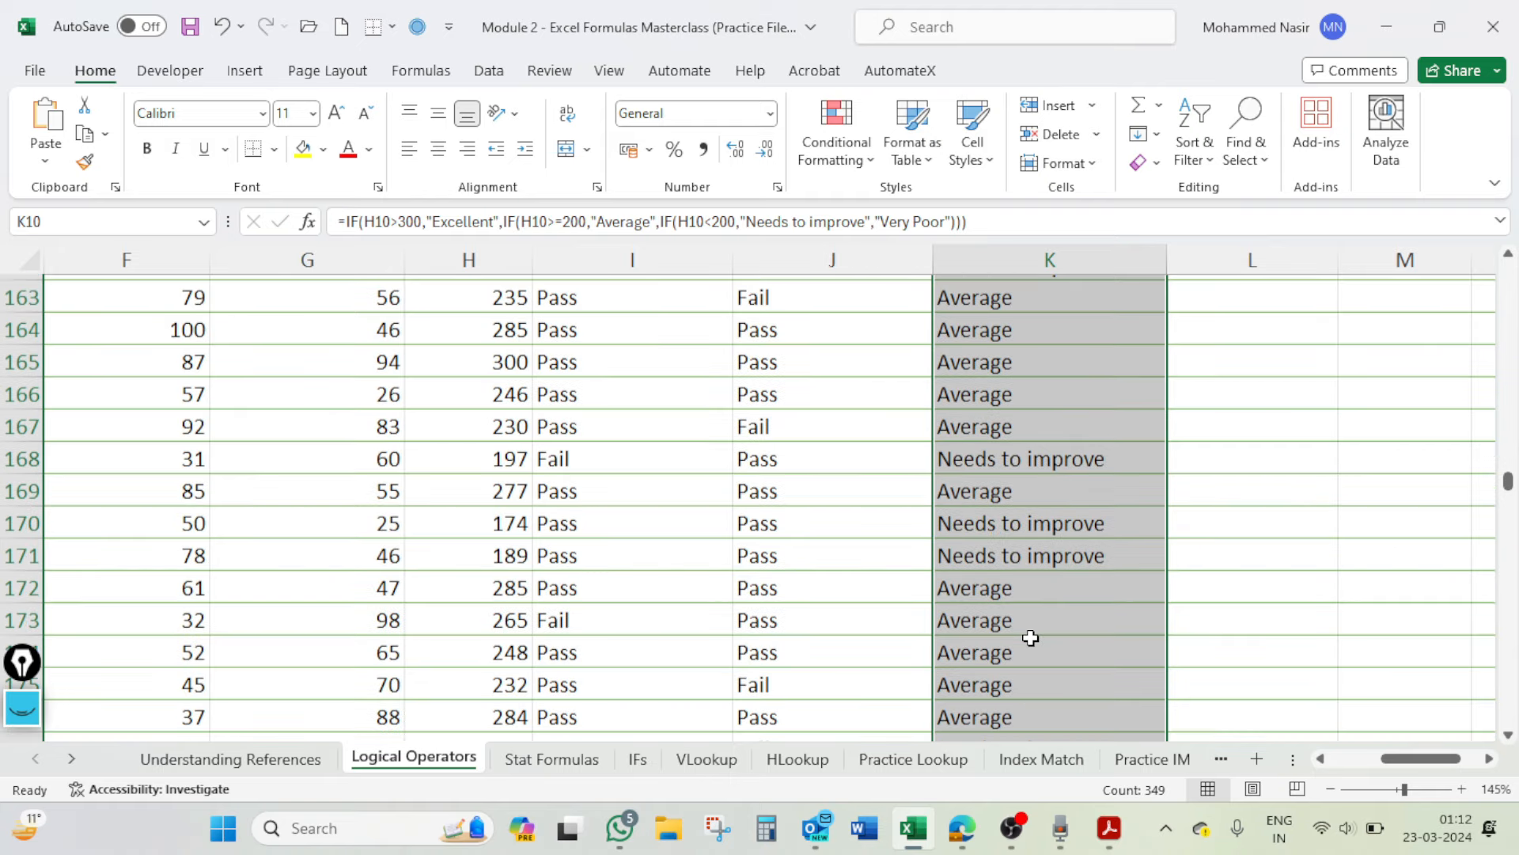
scroll(1031, 638, down, 18)
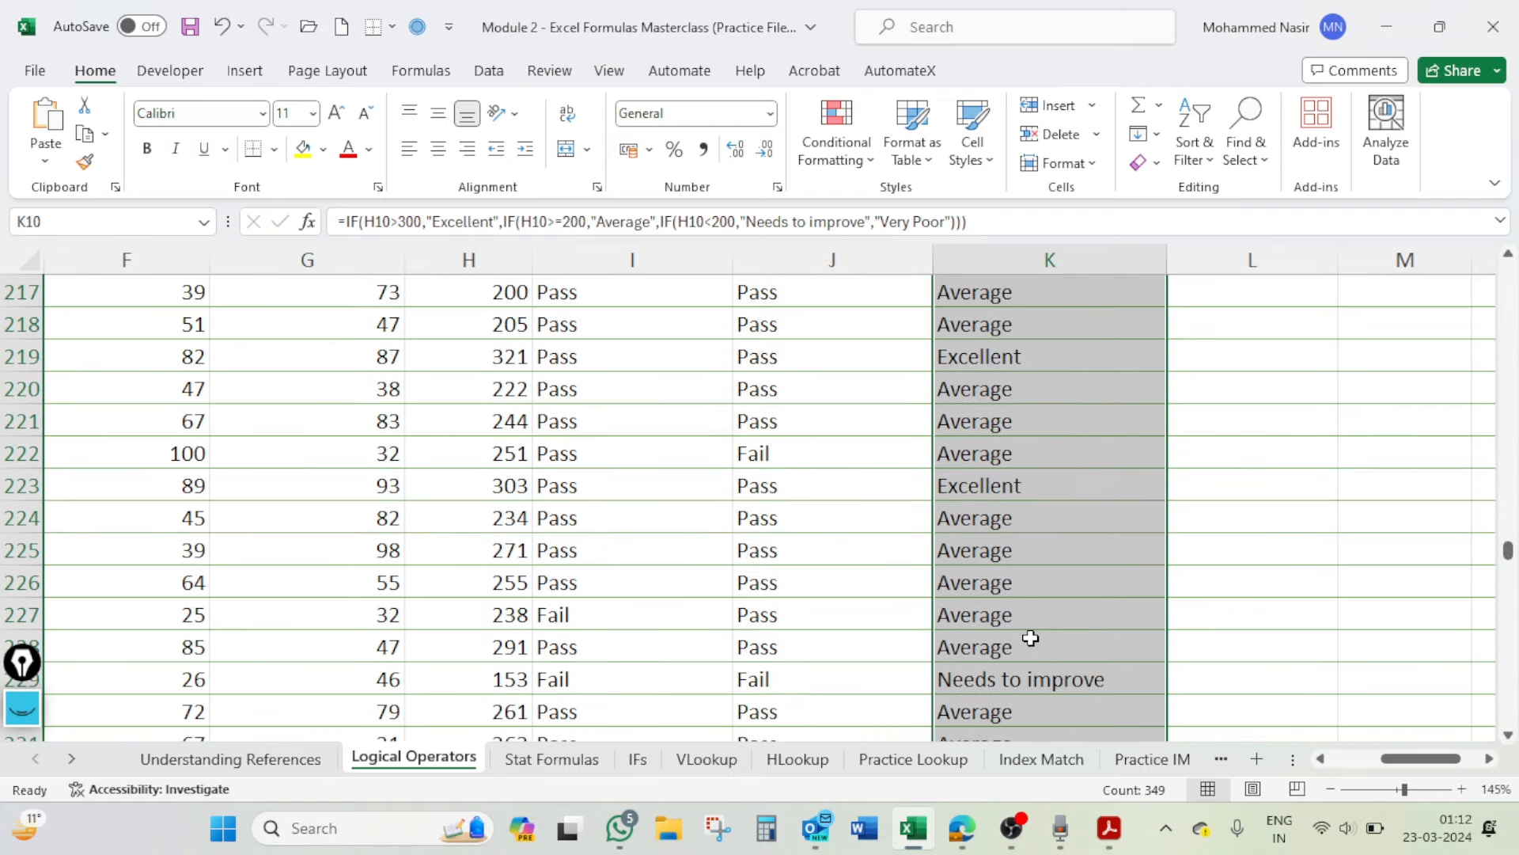
scroll(1030, 638, down, 8)
scroll(1031, 638, down, 7)
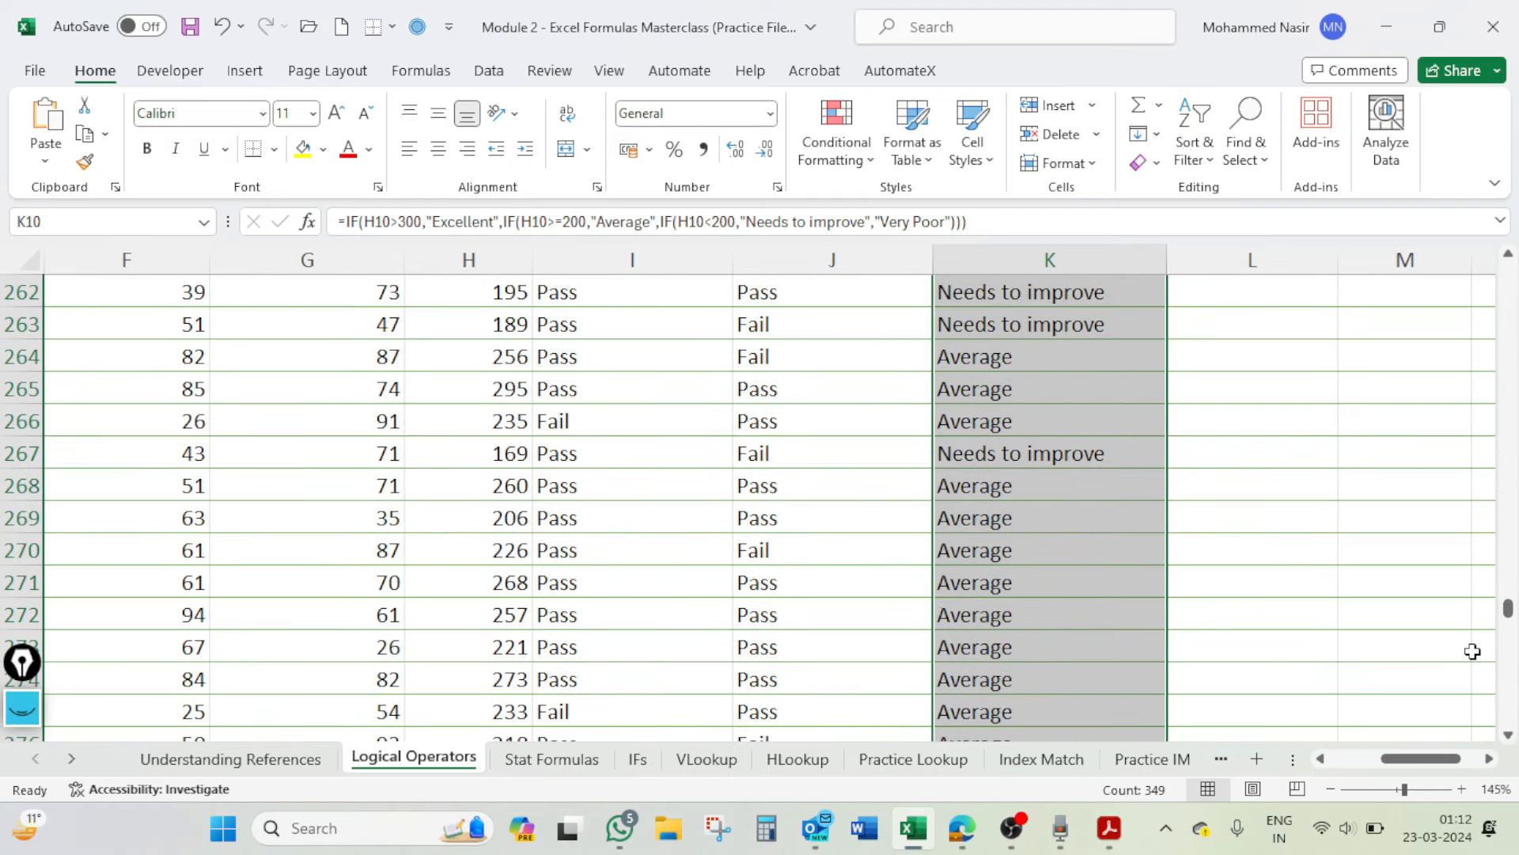
Step: Set the Accounts mark in the last student row, cell G358, to 20
drag(1509, 613, 1511, 748)
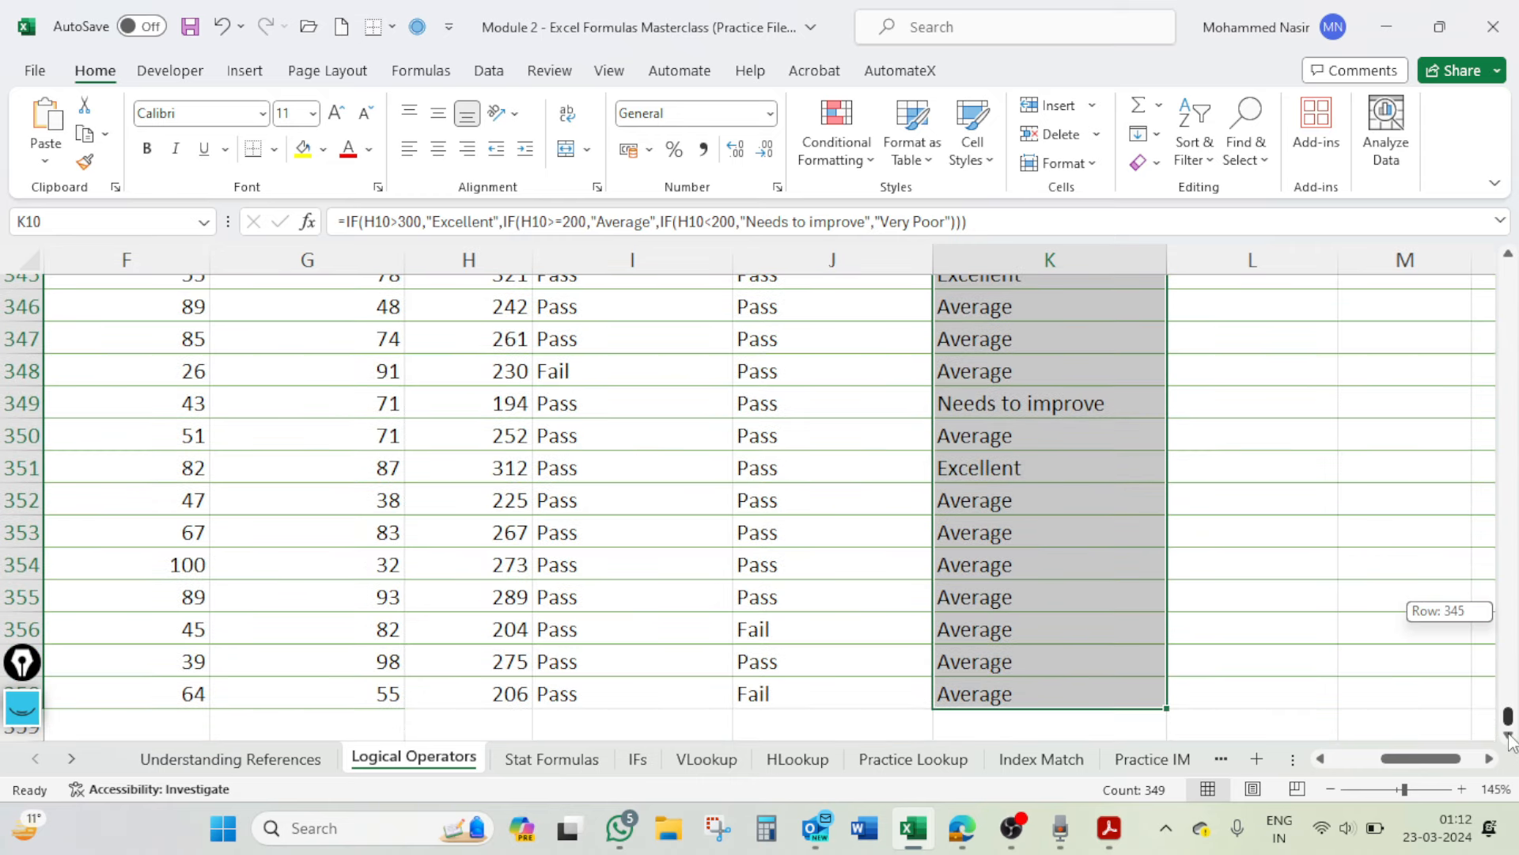
click(321, 696)
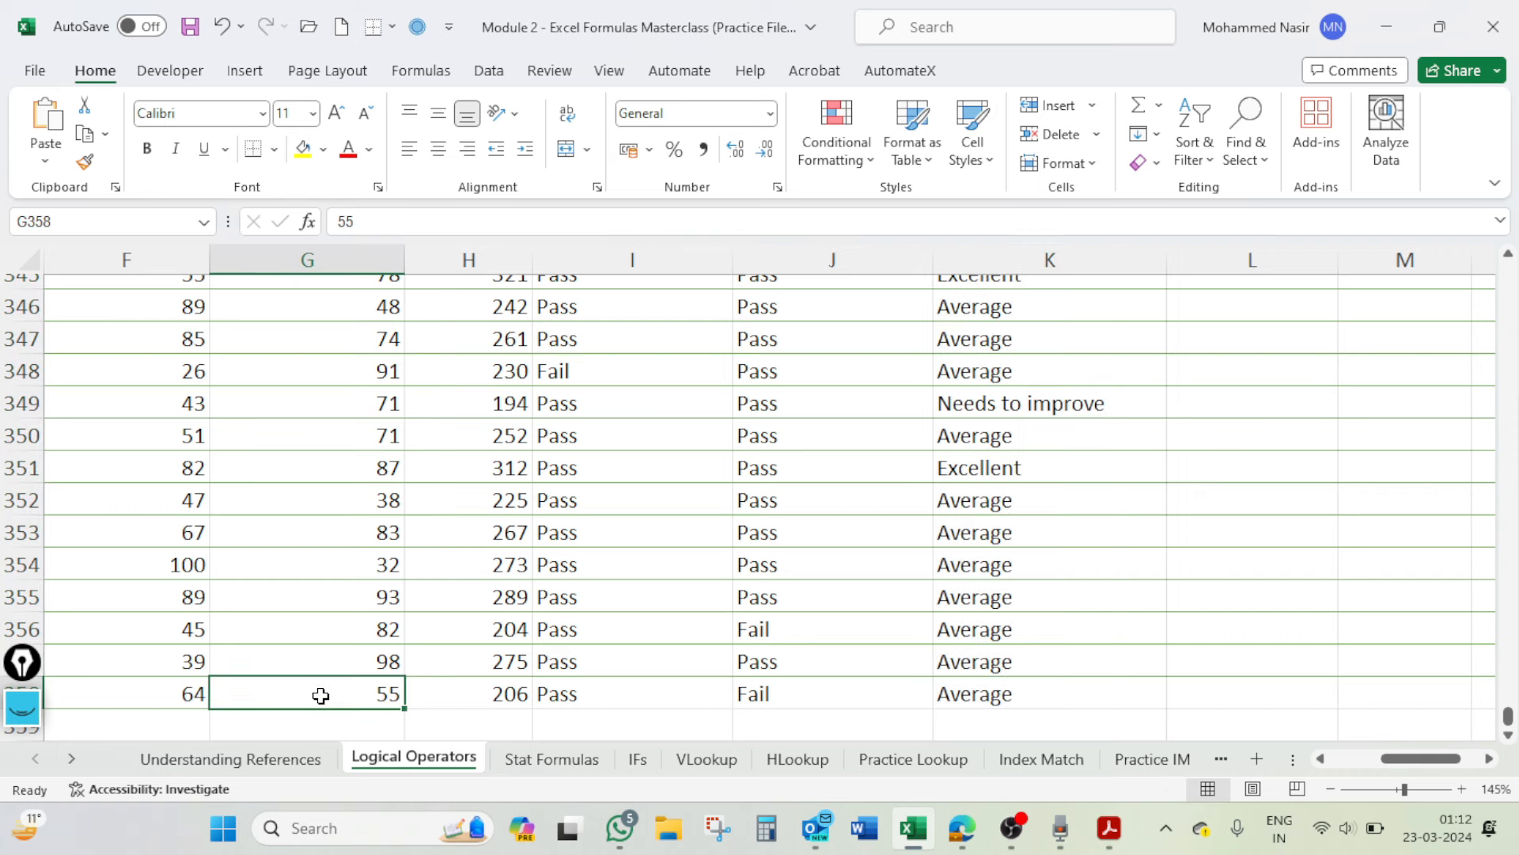
text(20)
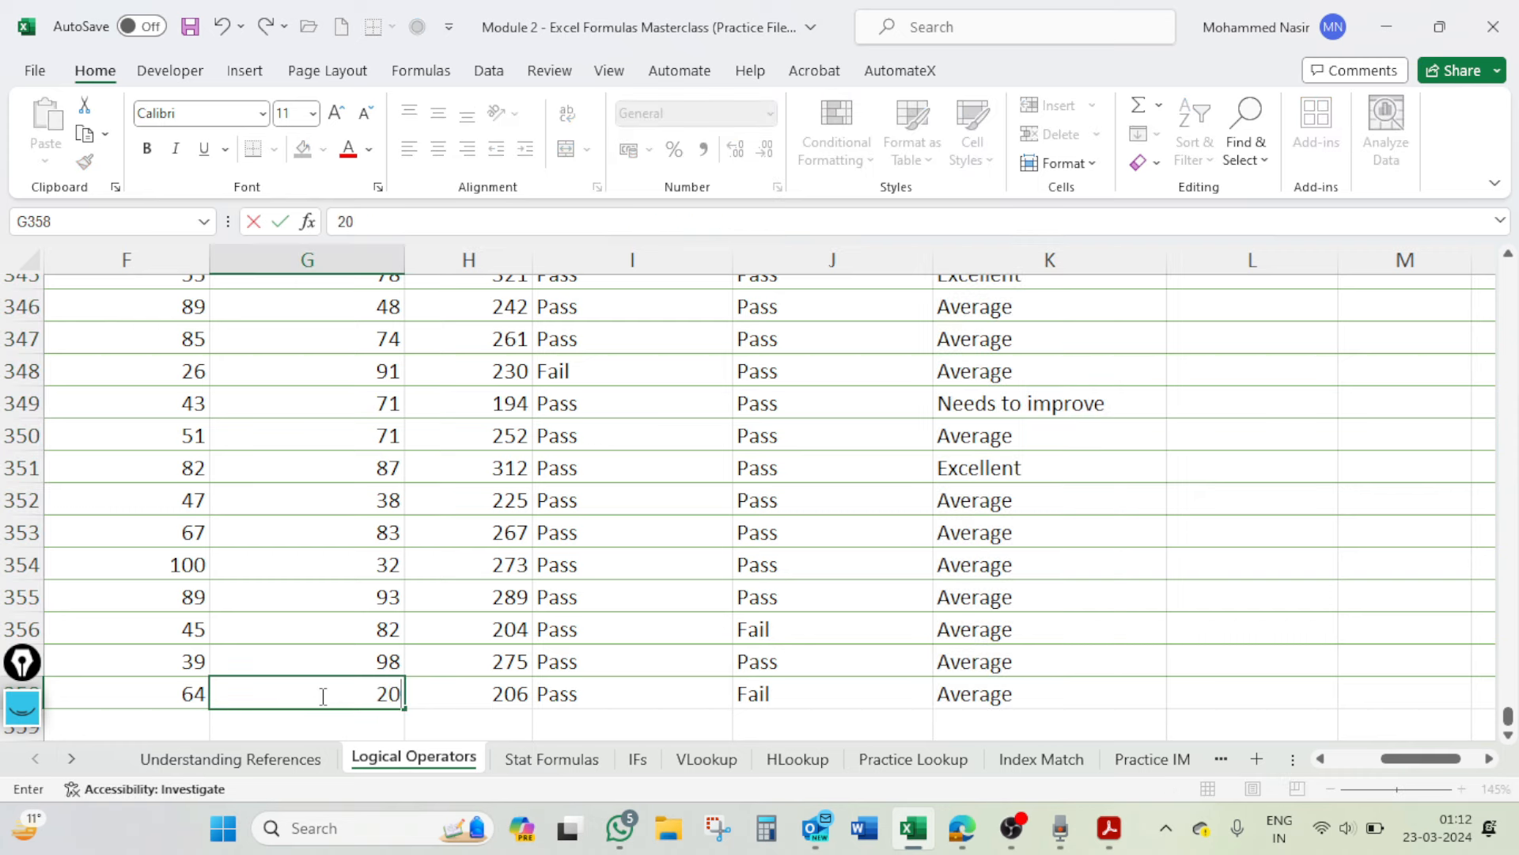
key(Tab)
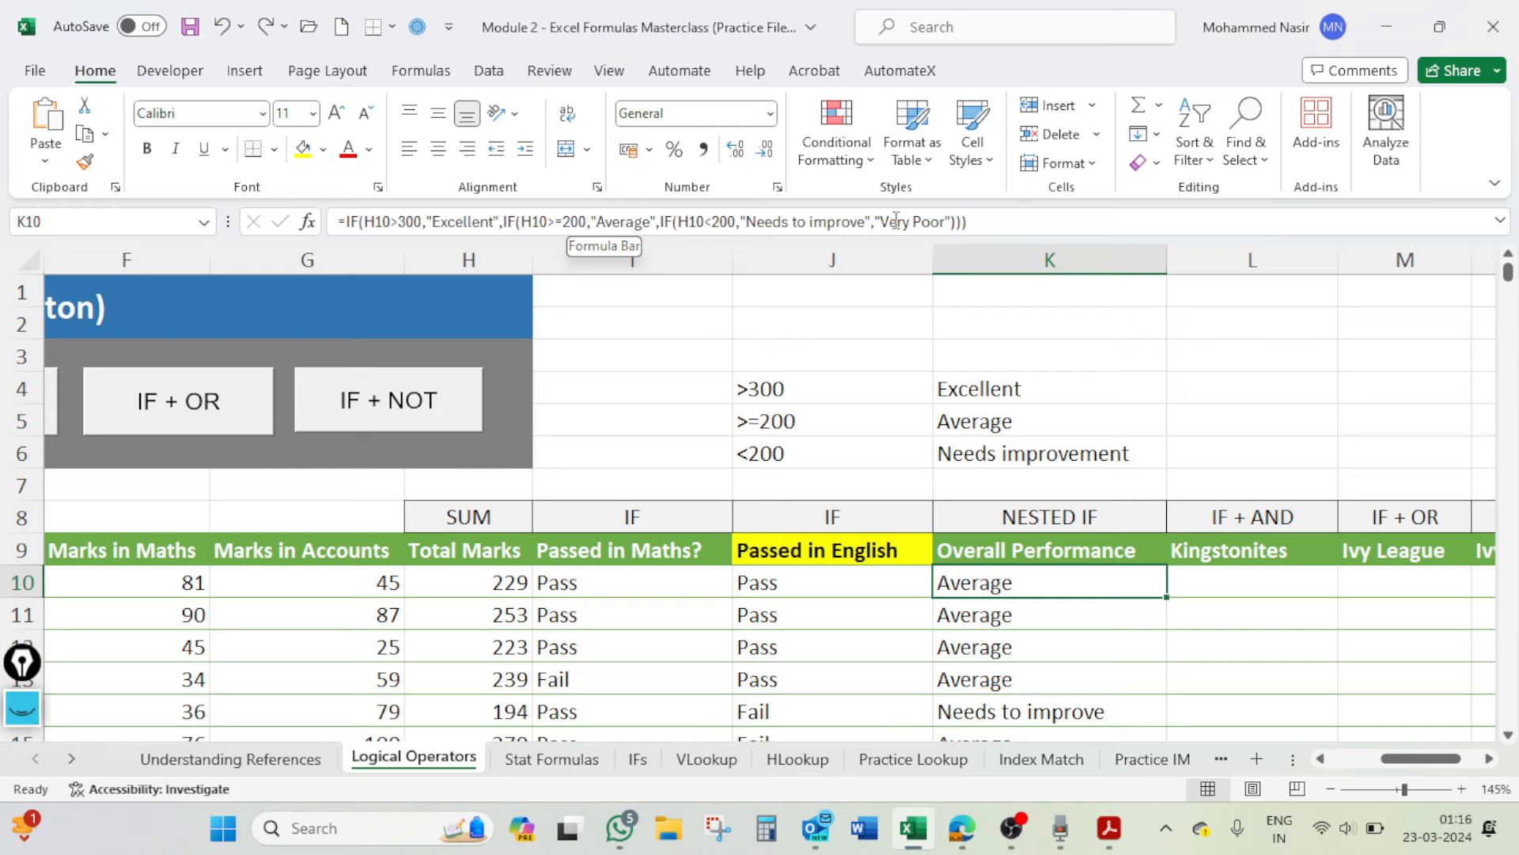
Step: Change the third IF's condition in the K10 formula to H10>=150 and commit it
click(713, 221)
key(BackSpace)
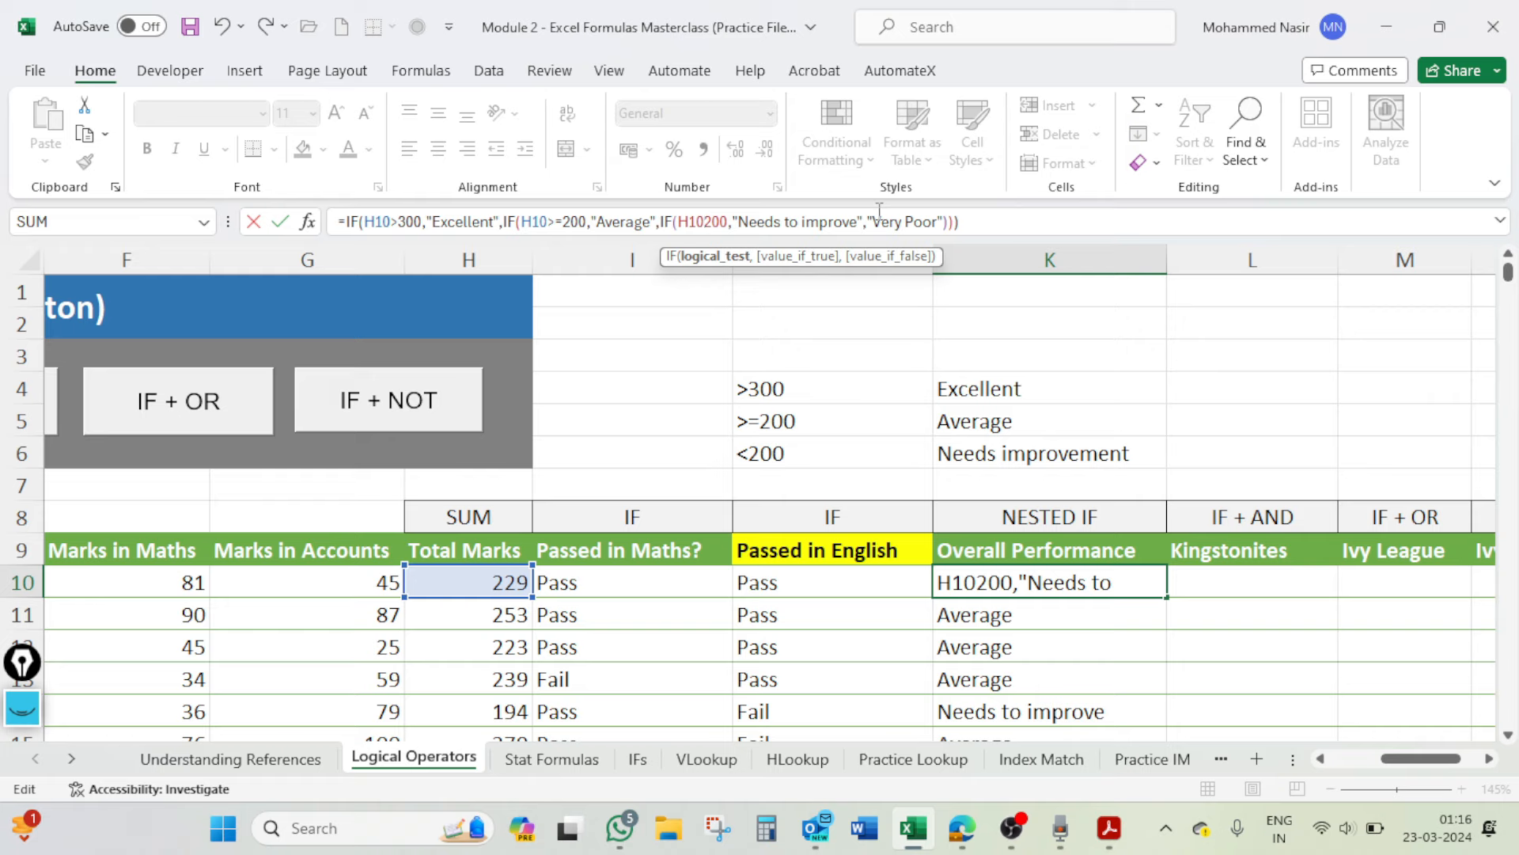
text(>=)
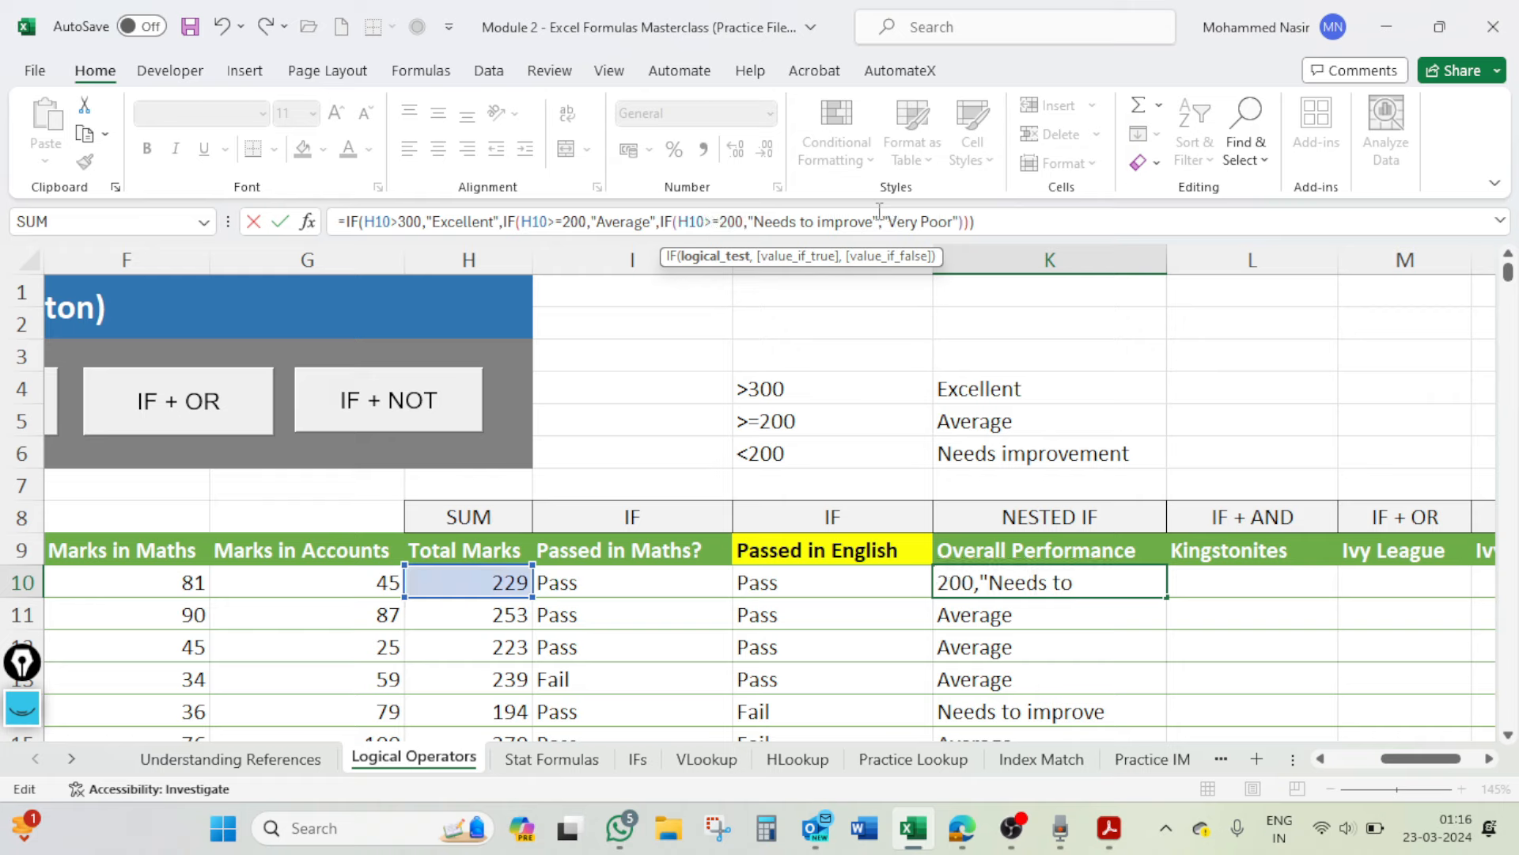
key(Delete)
key(Delete)
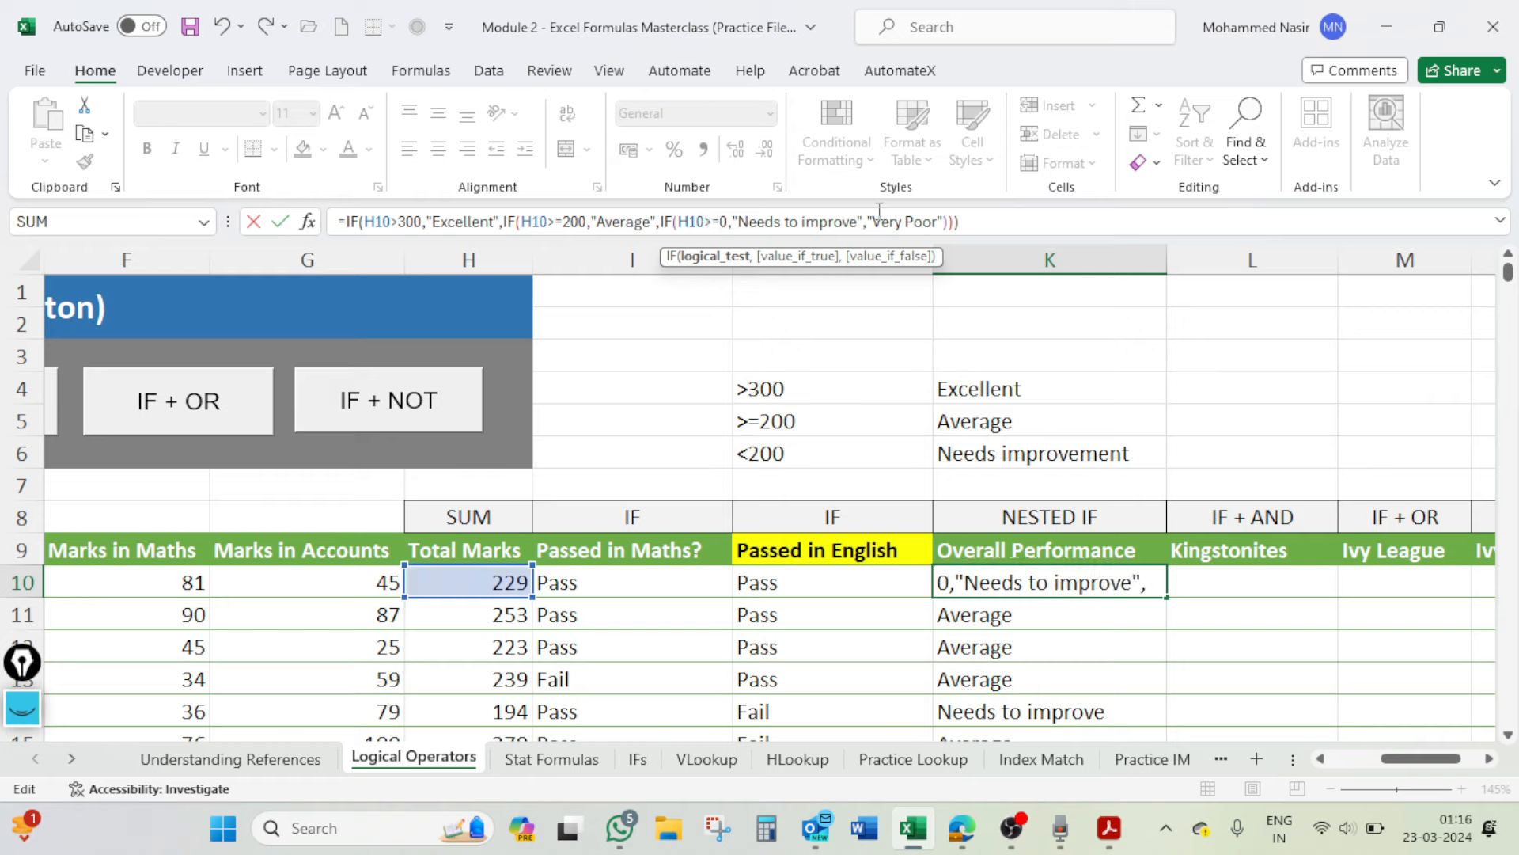
key(Delete)
text(150)
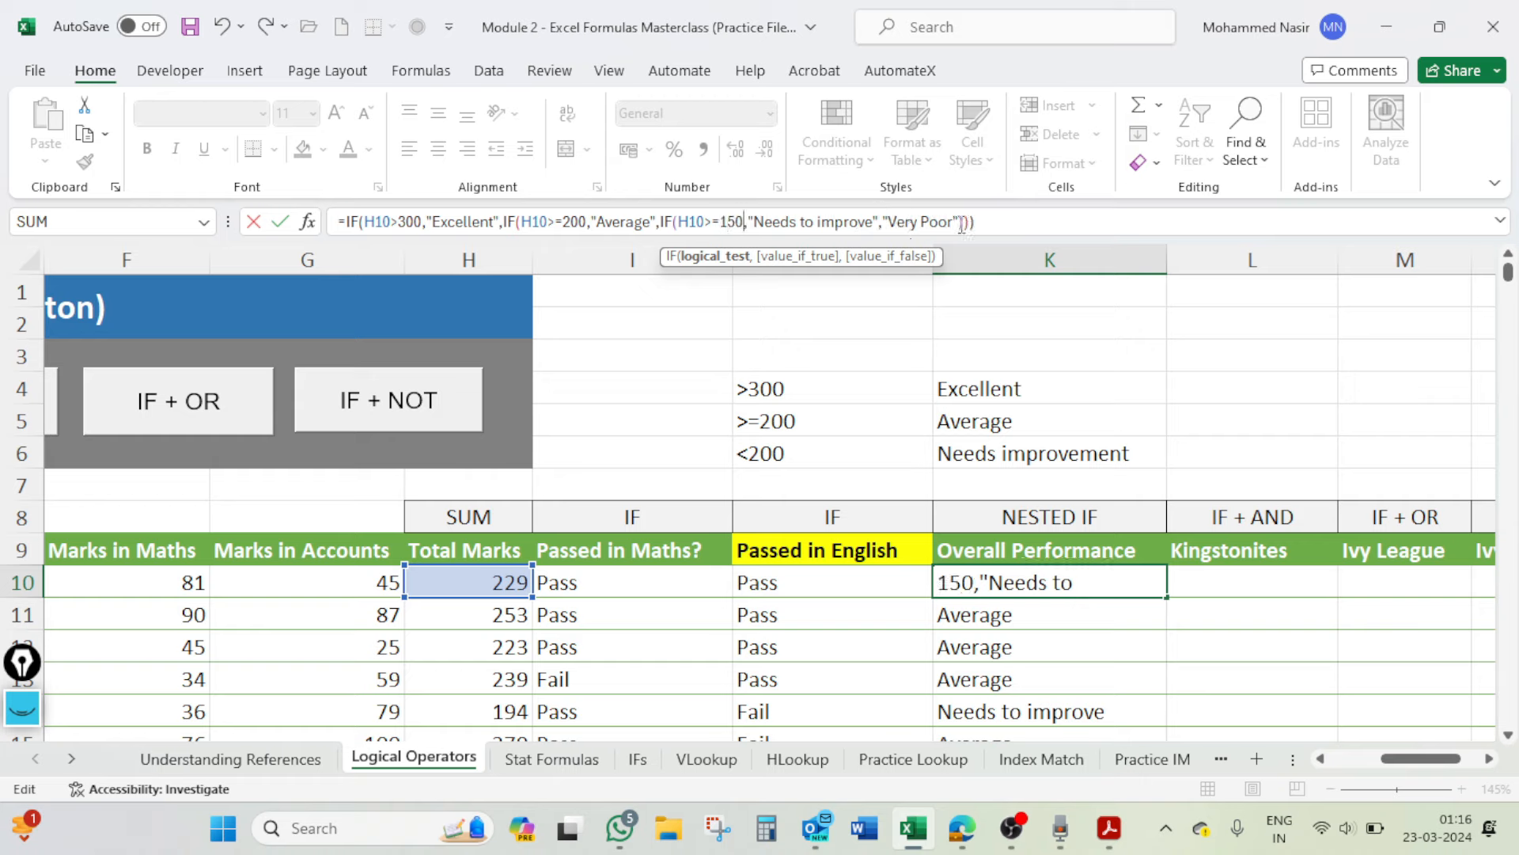
key(Return)
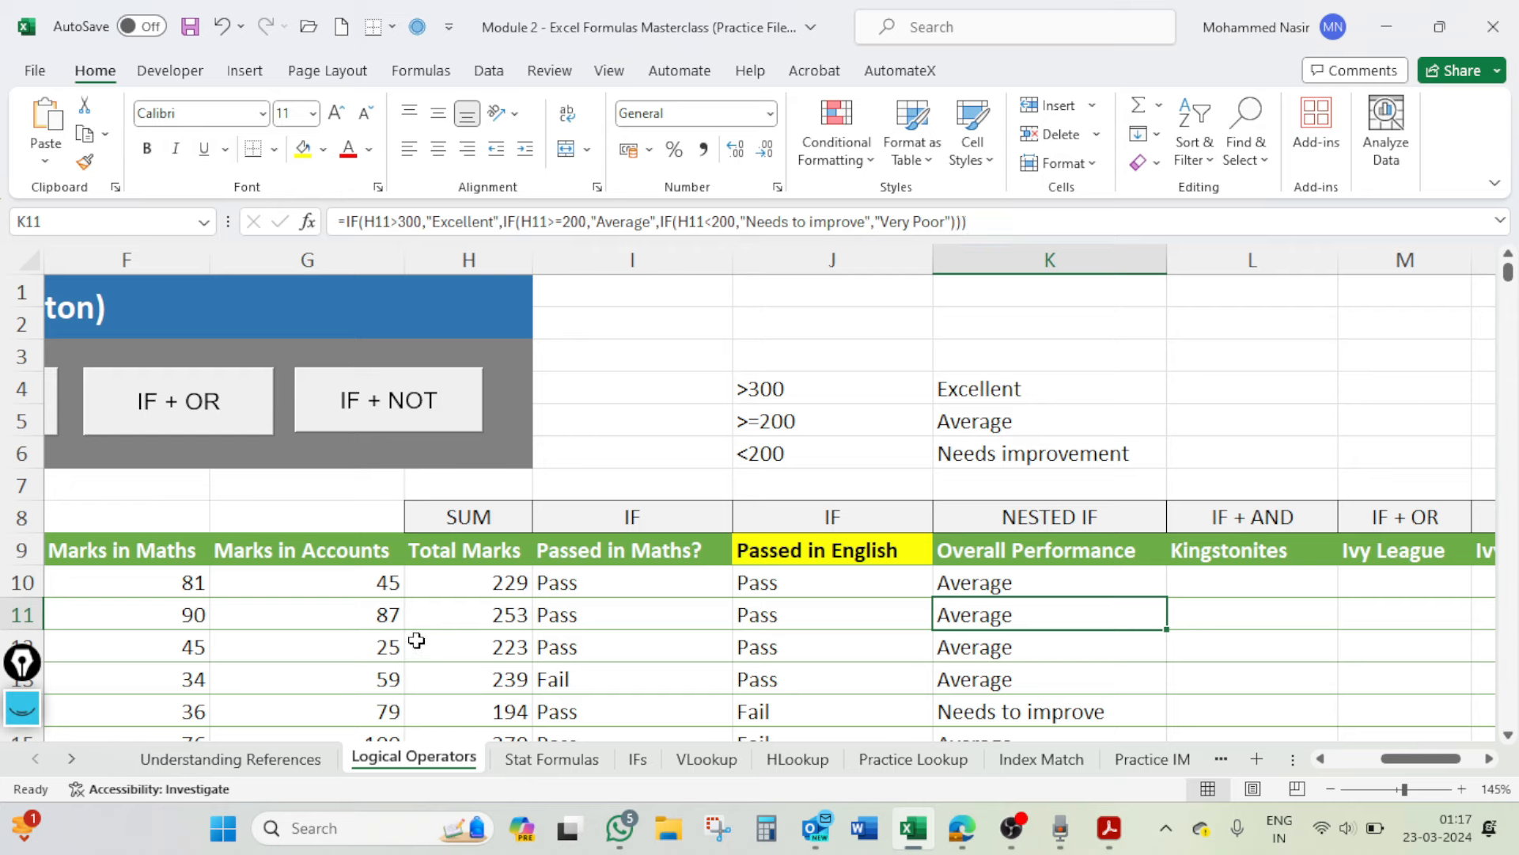
Step: Set the first student's Maths and Accounts marks in row 10 to 10 each and check the K10 grade formula
click(188, 585)
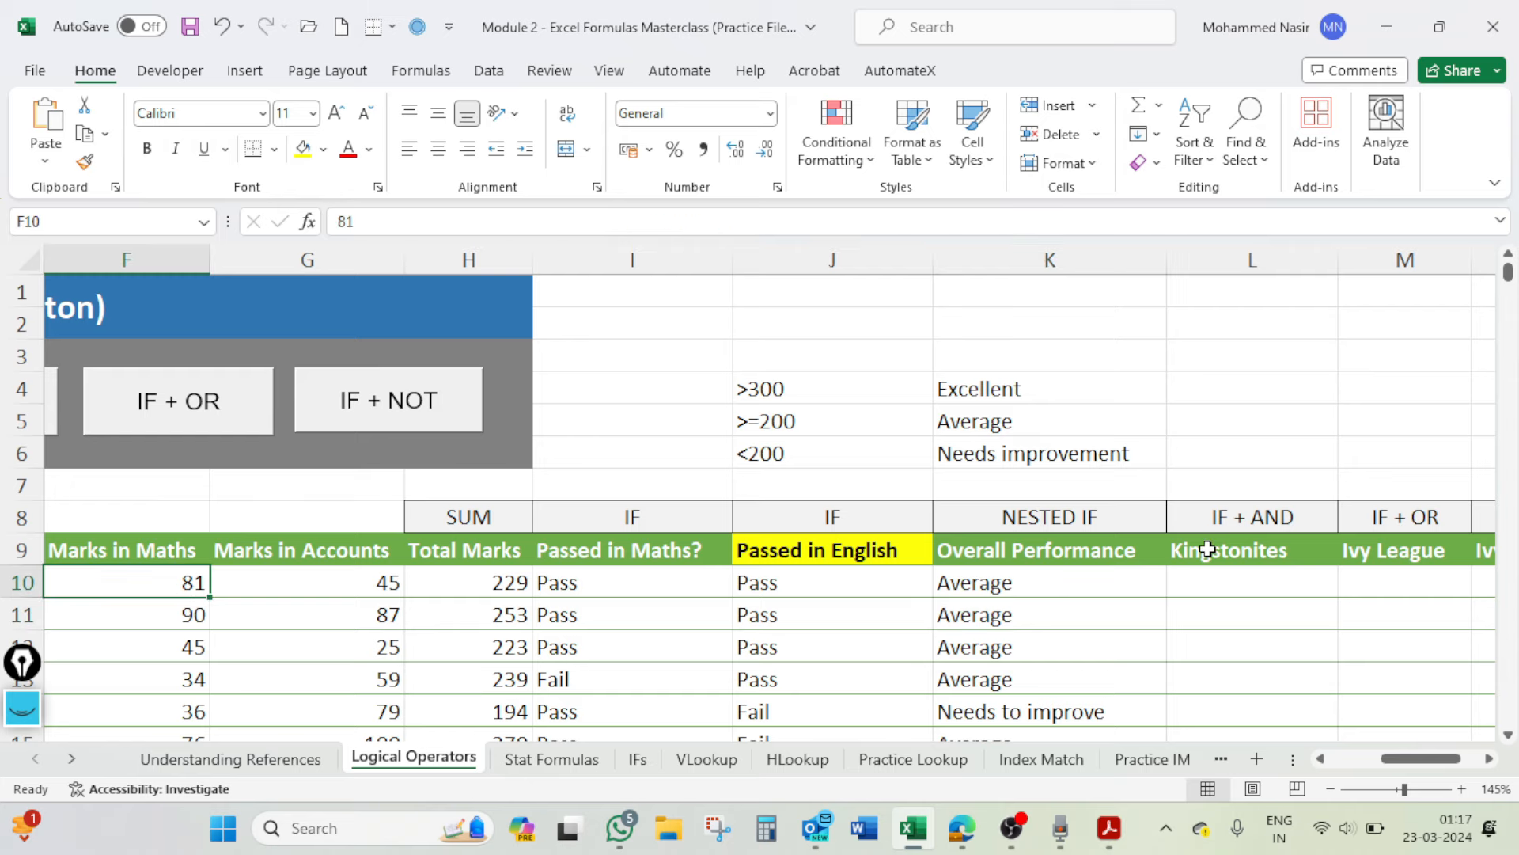
text(10)
key(Tab)
text(10)
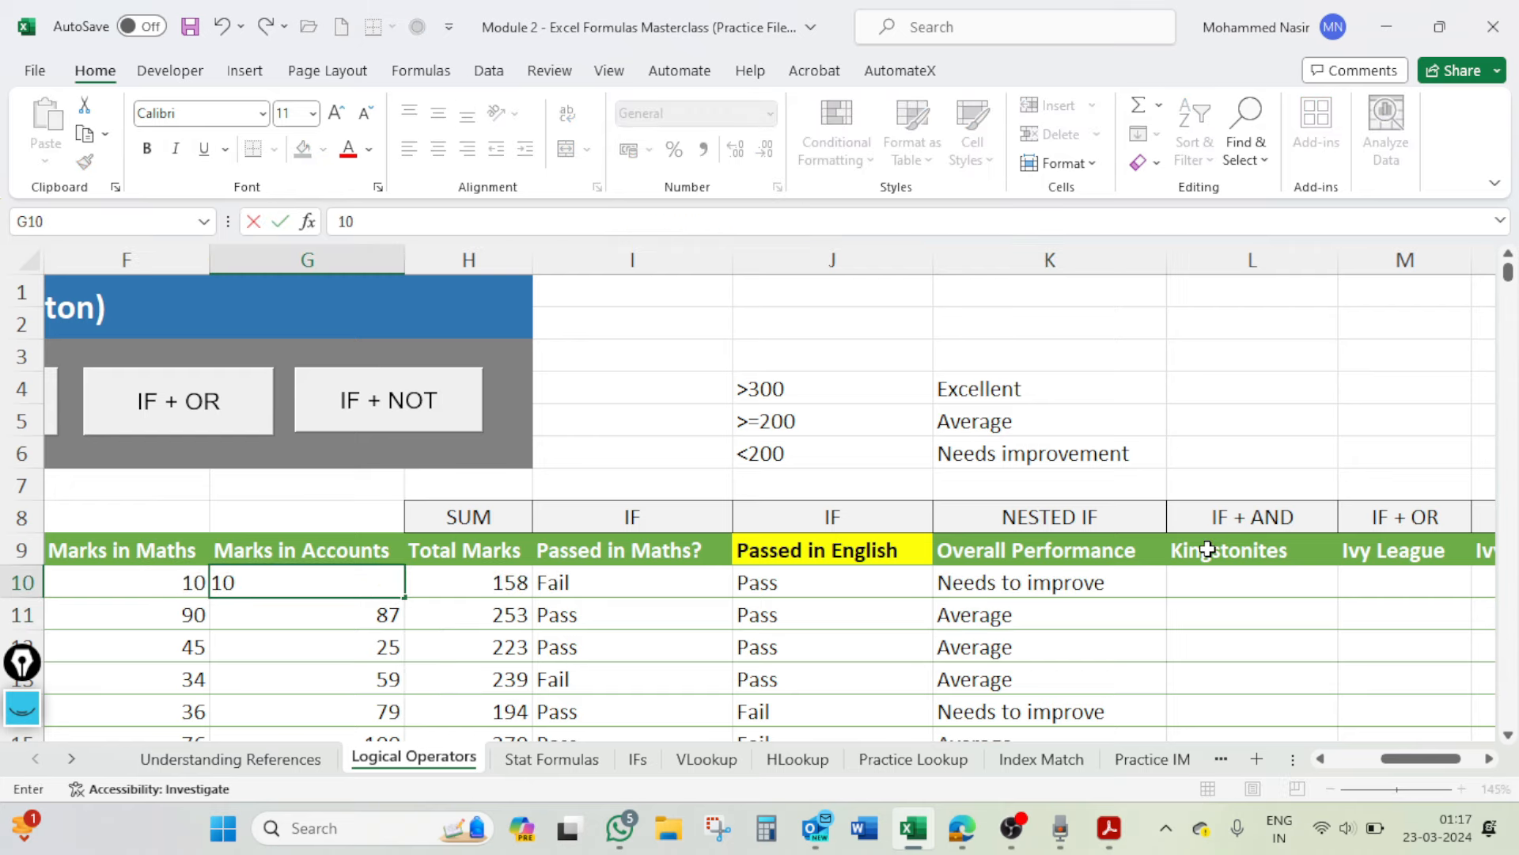
key(Tab)
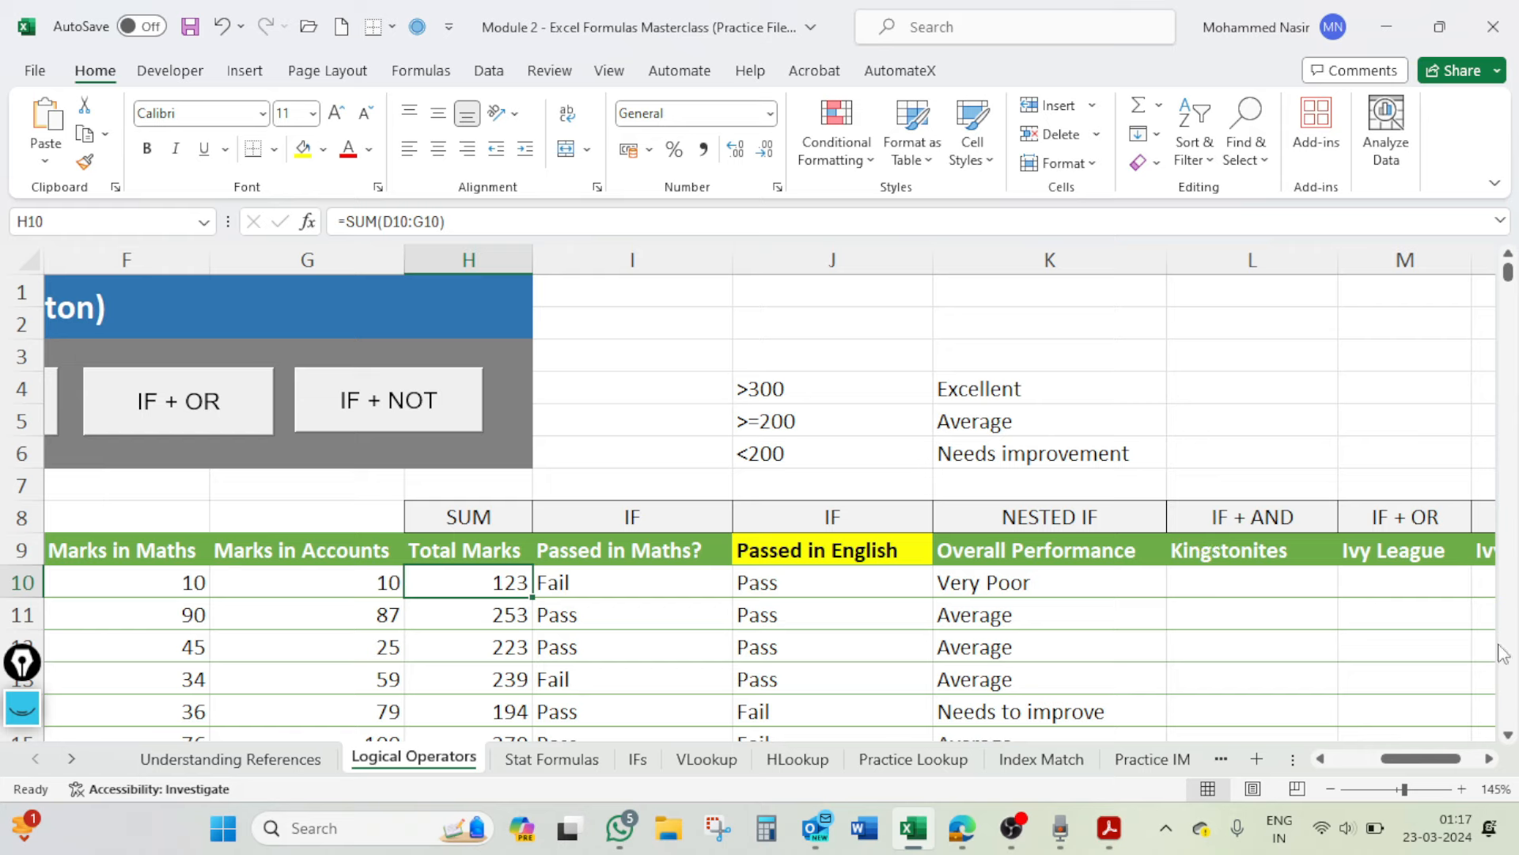
click(1002, 586)
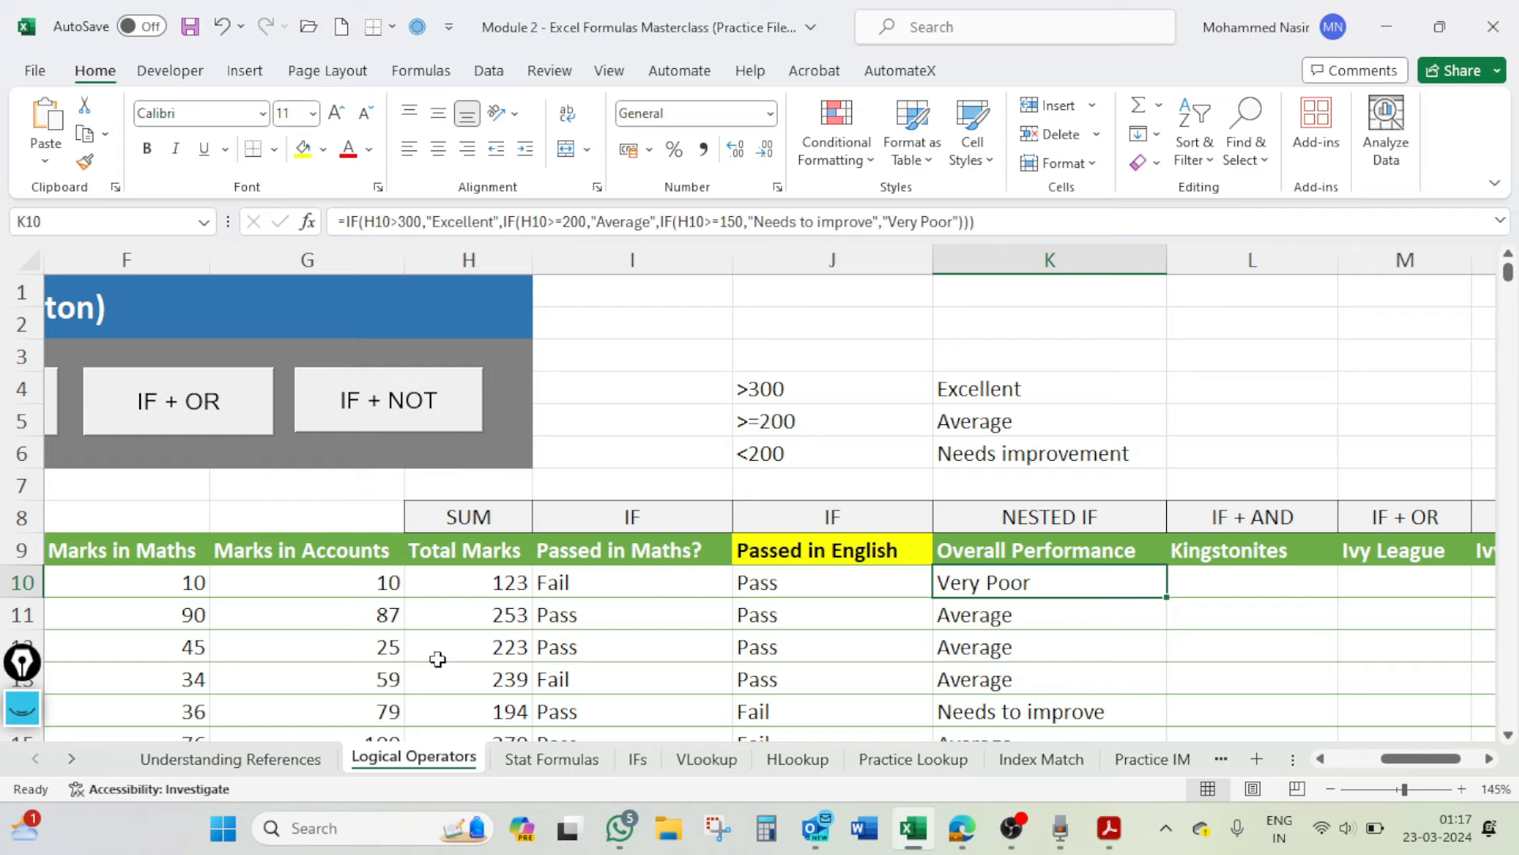
Step: Undo the two test mark changes in row 10
key(ctrl+z)
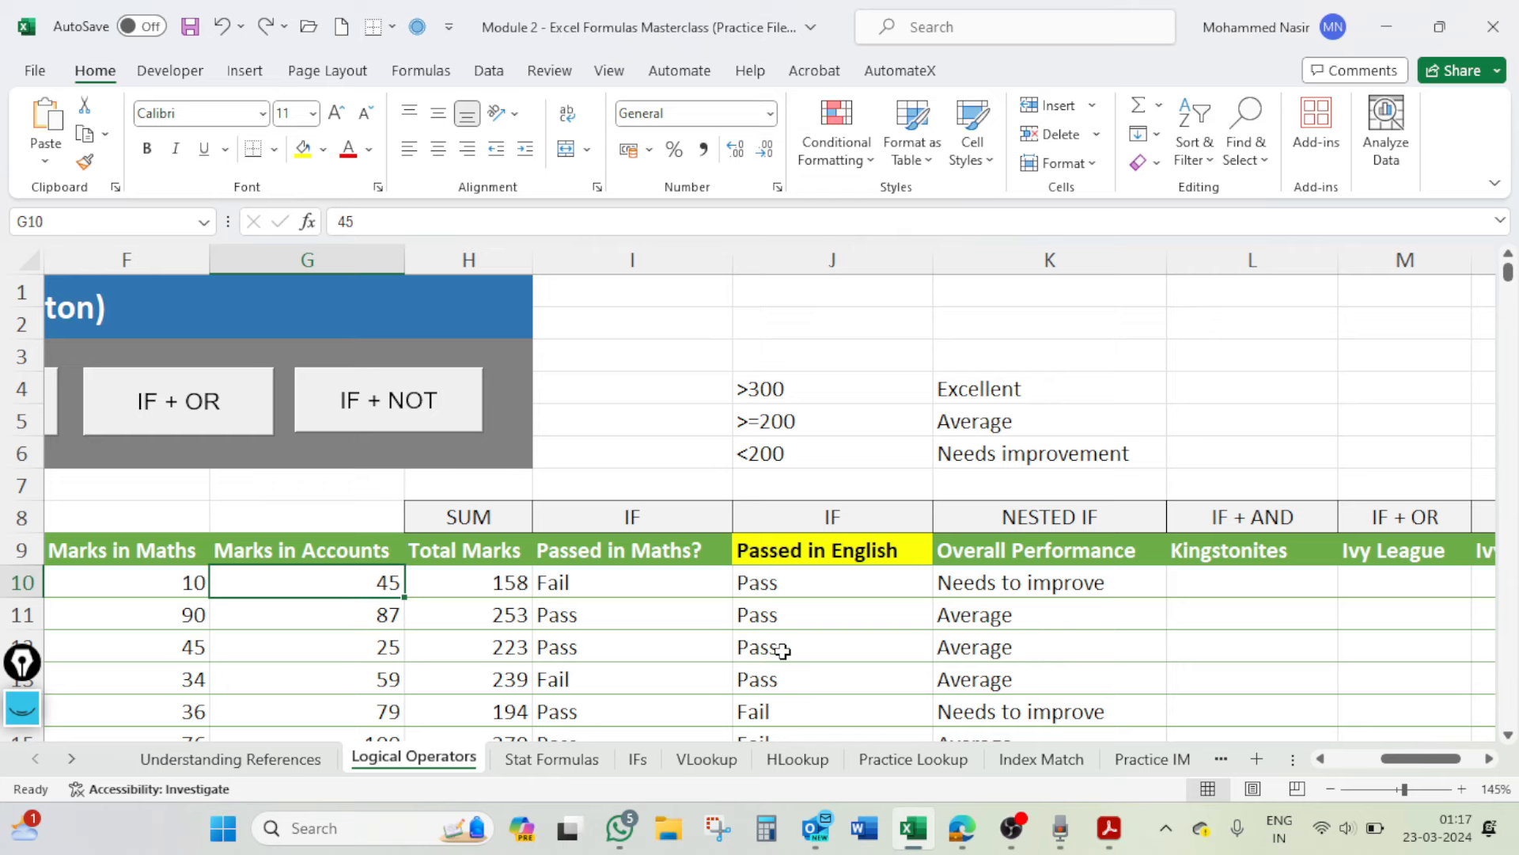
key(ctrl+z)
Step: Replace the third IF in the K10 formula with "Needs to Improve" as the second IF's value if false and commit it
scroll(982, 589, down, 1)
click(1005, 486)
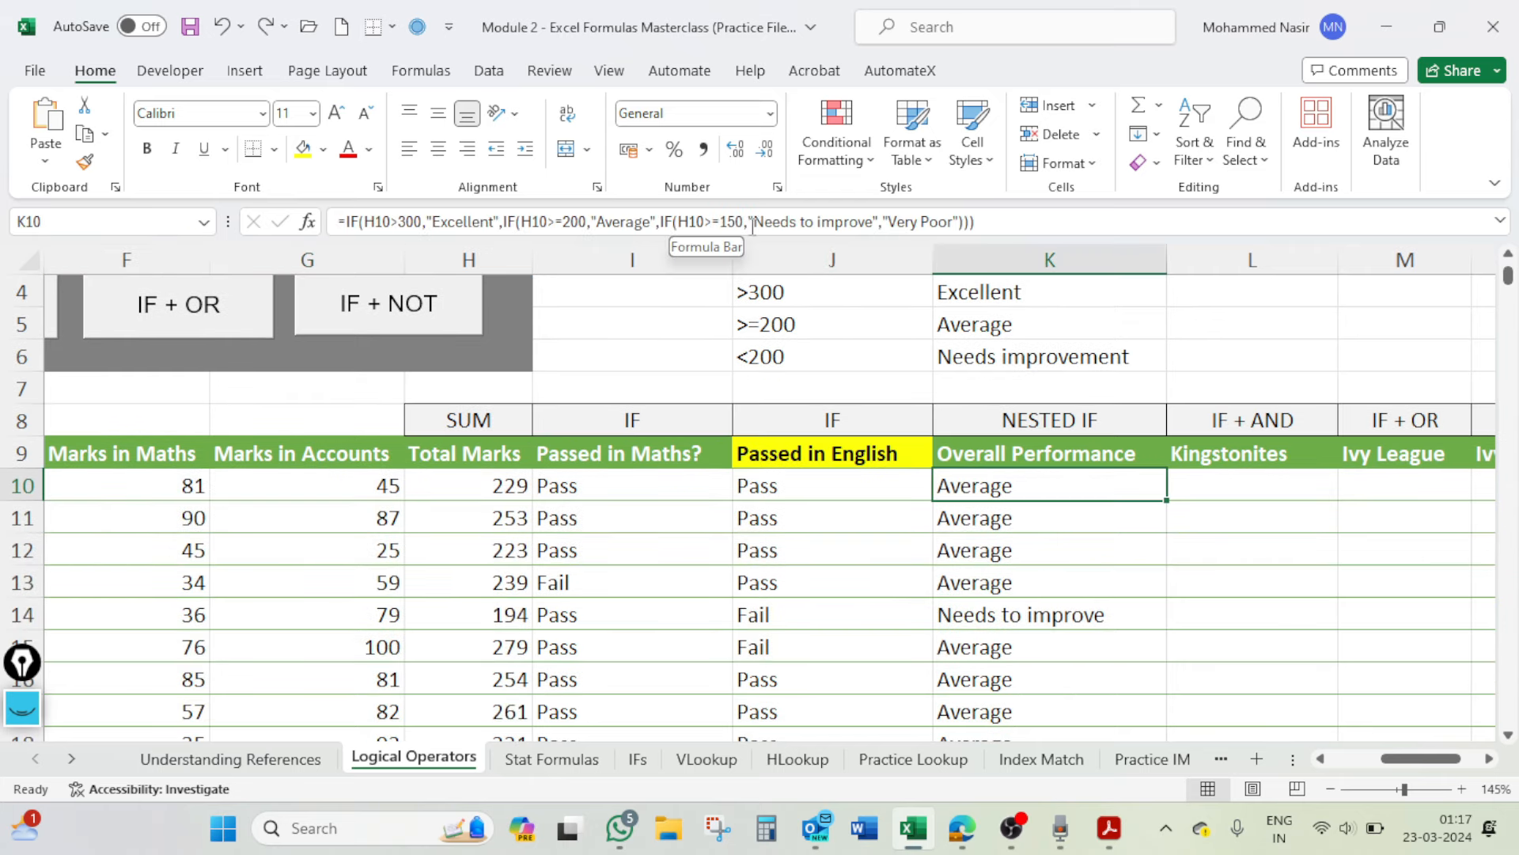
drag(986, 224, 663, 222)
key(BackSpace)
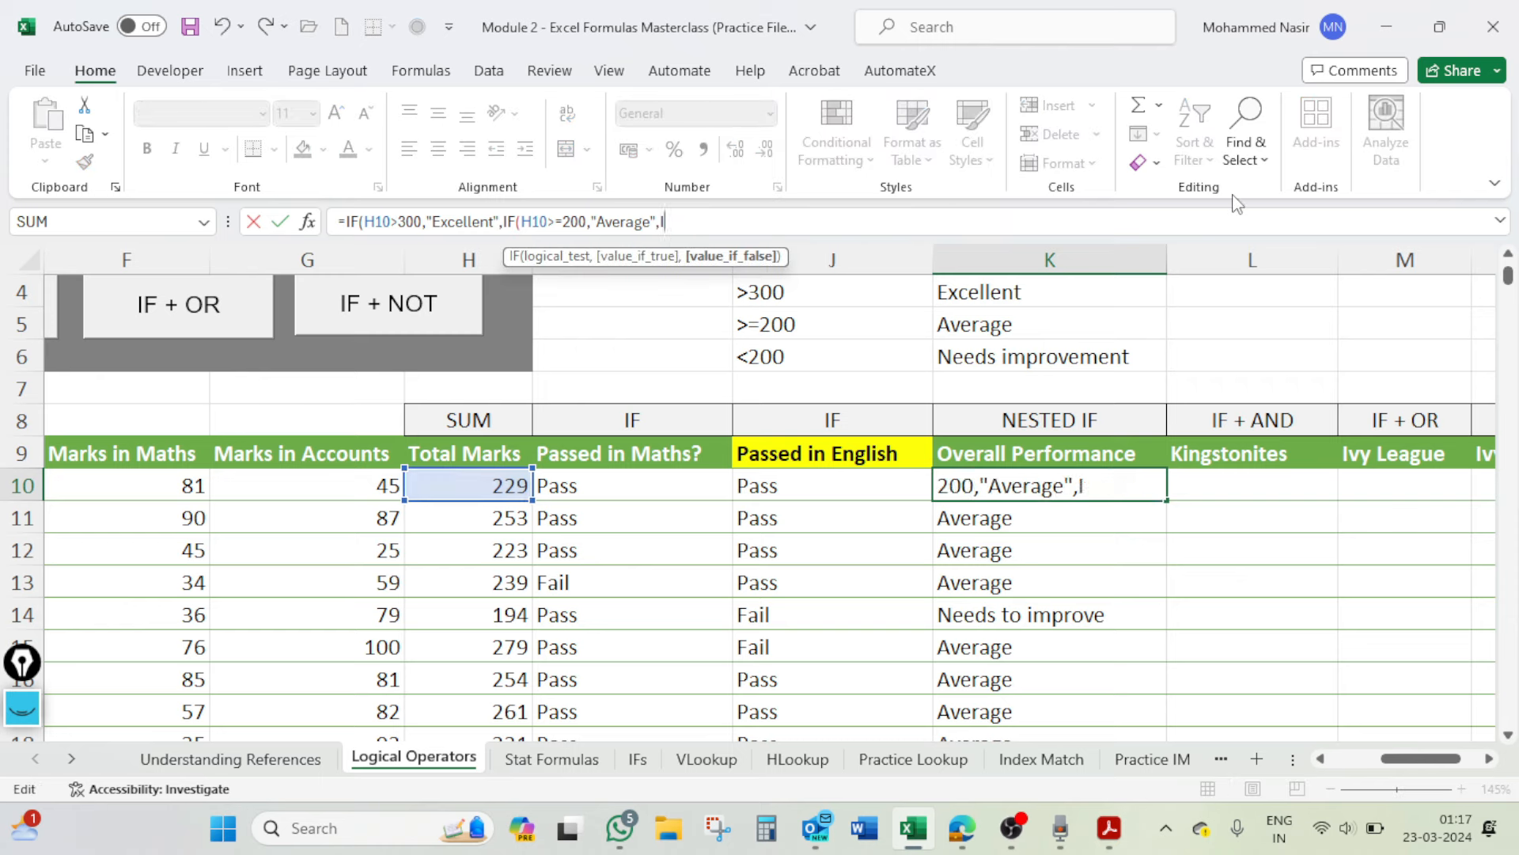
key(BackSpace)
text("Needs )
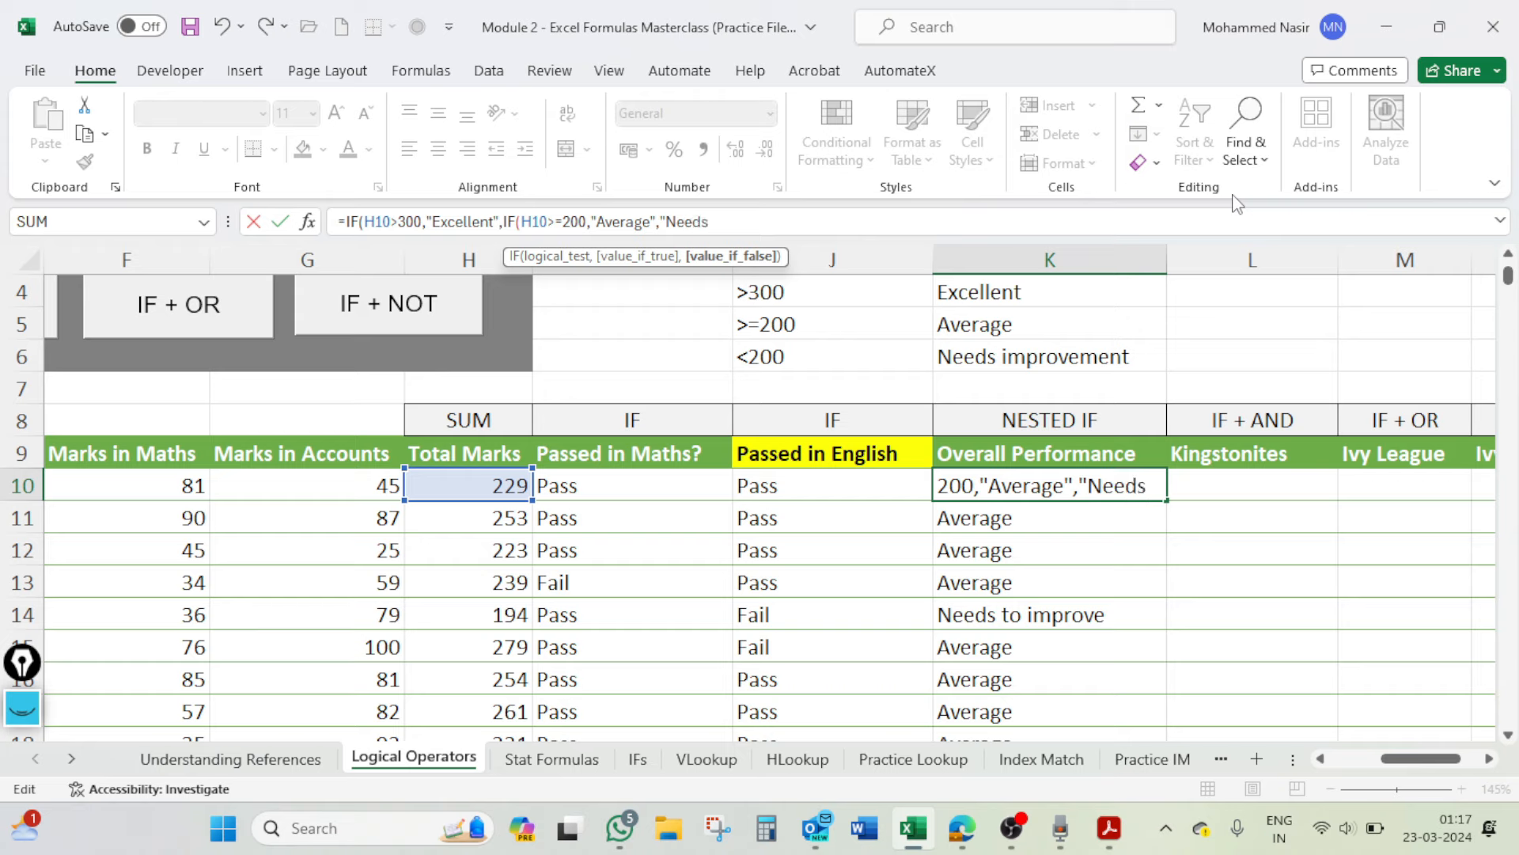
text(to Im)
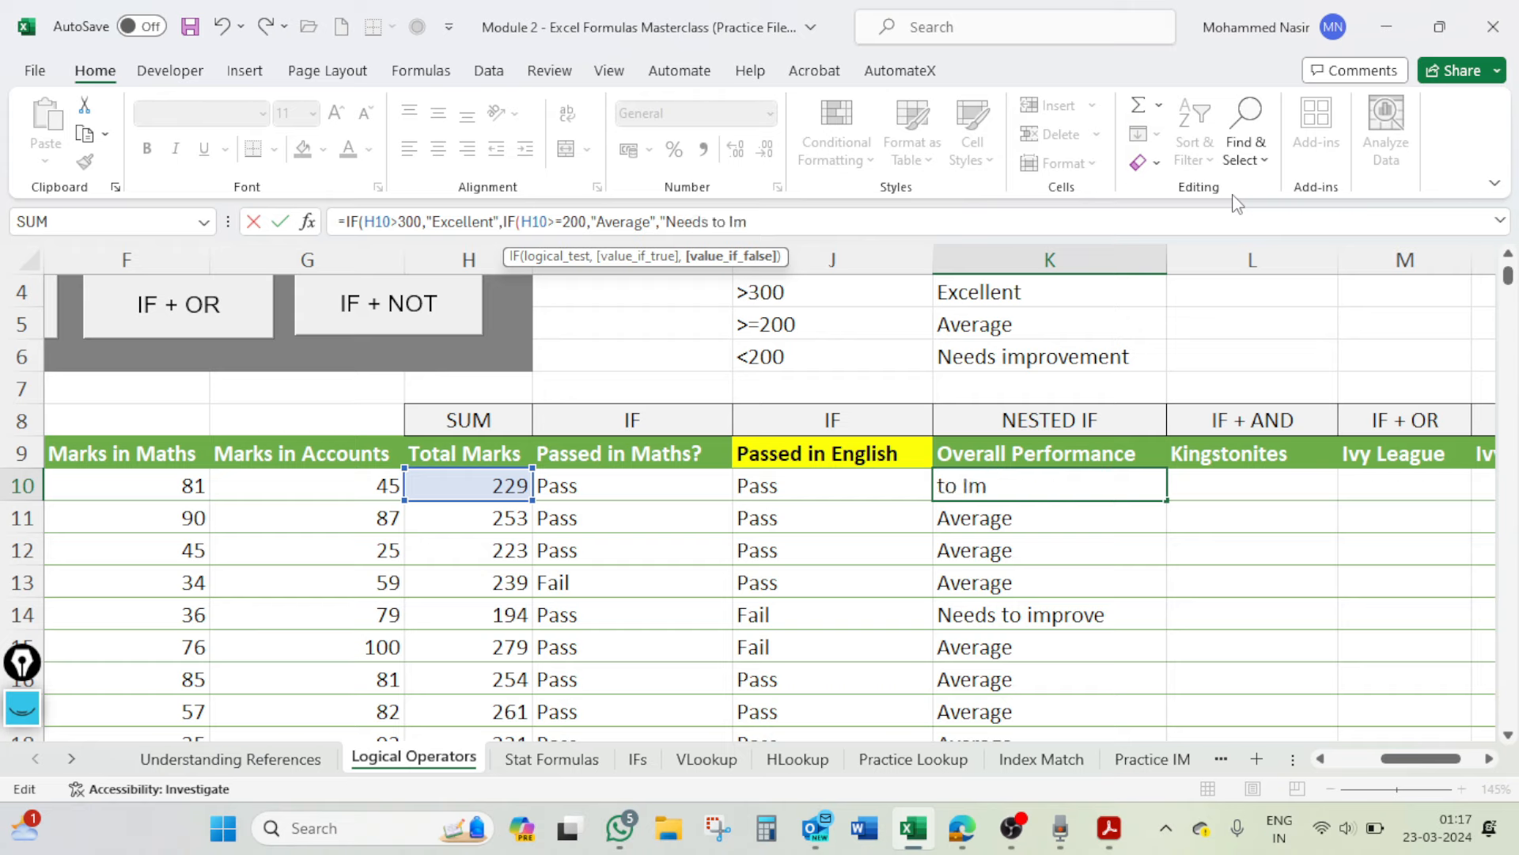
text(prove")))
key(Return)
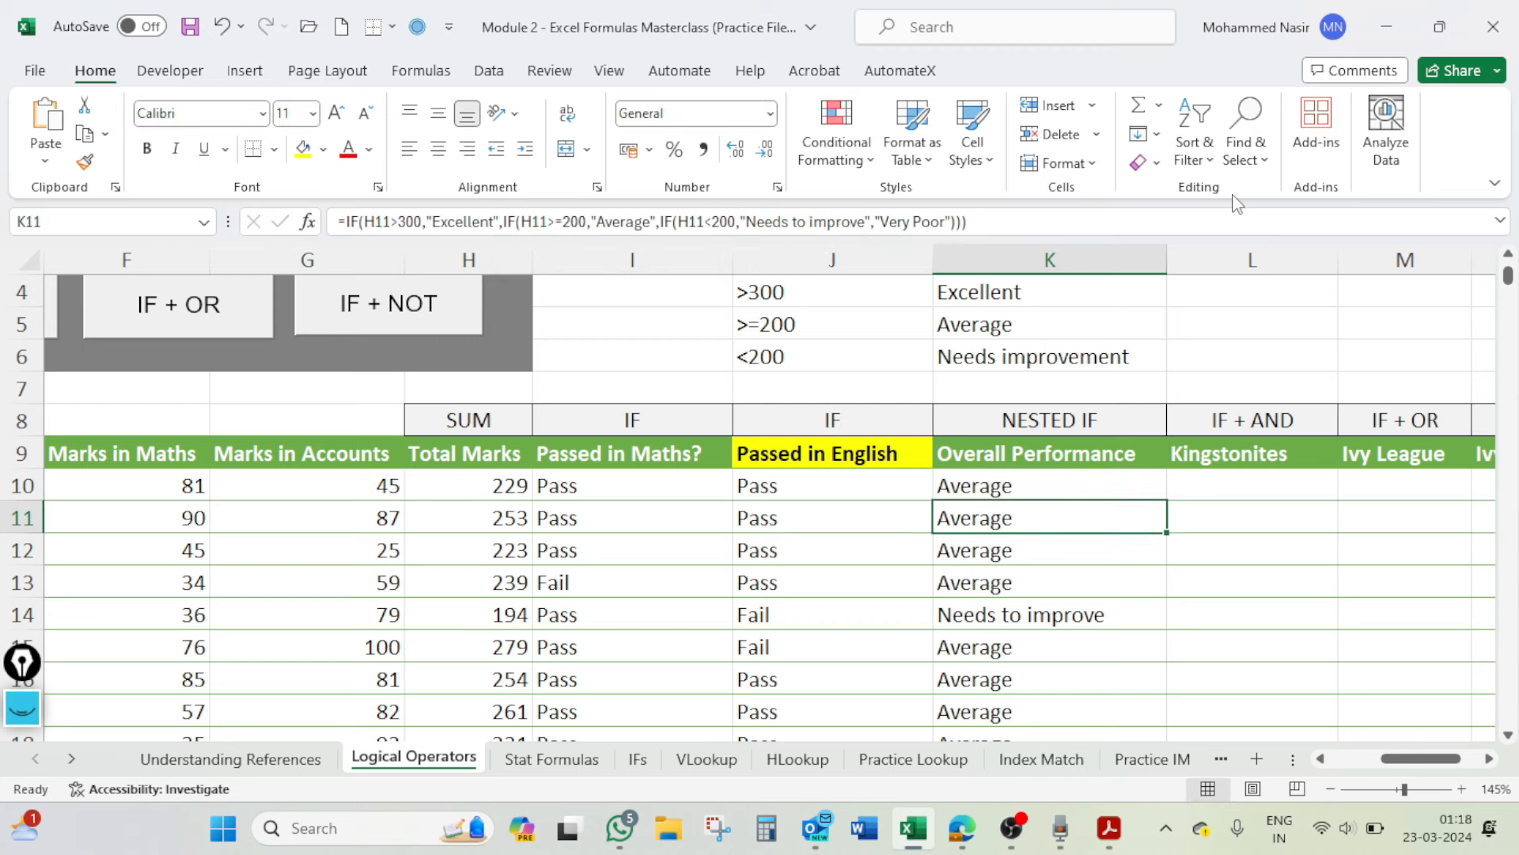
Step: Fill the two-level nested IF formula from K10 down the Overall Performance column
click(1005, 481)
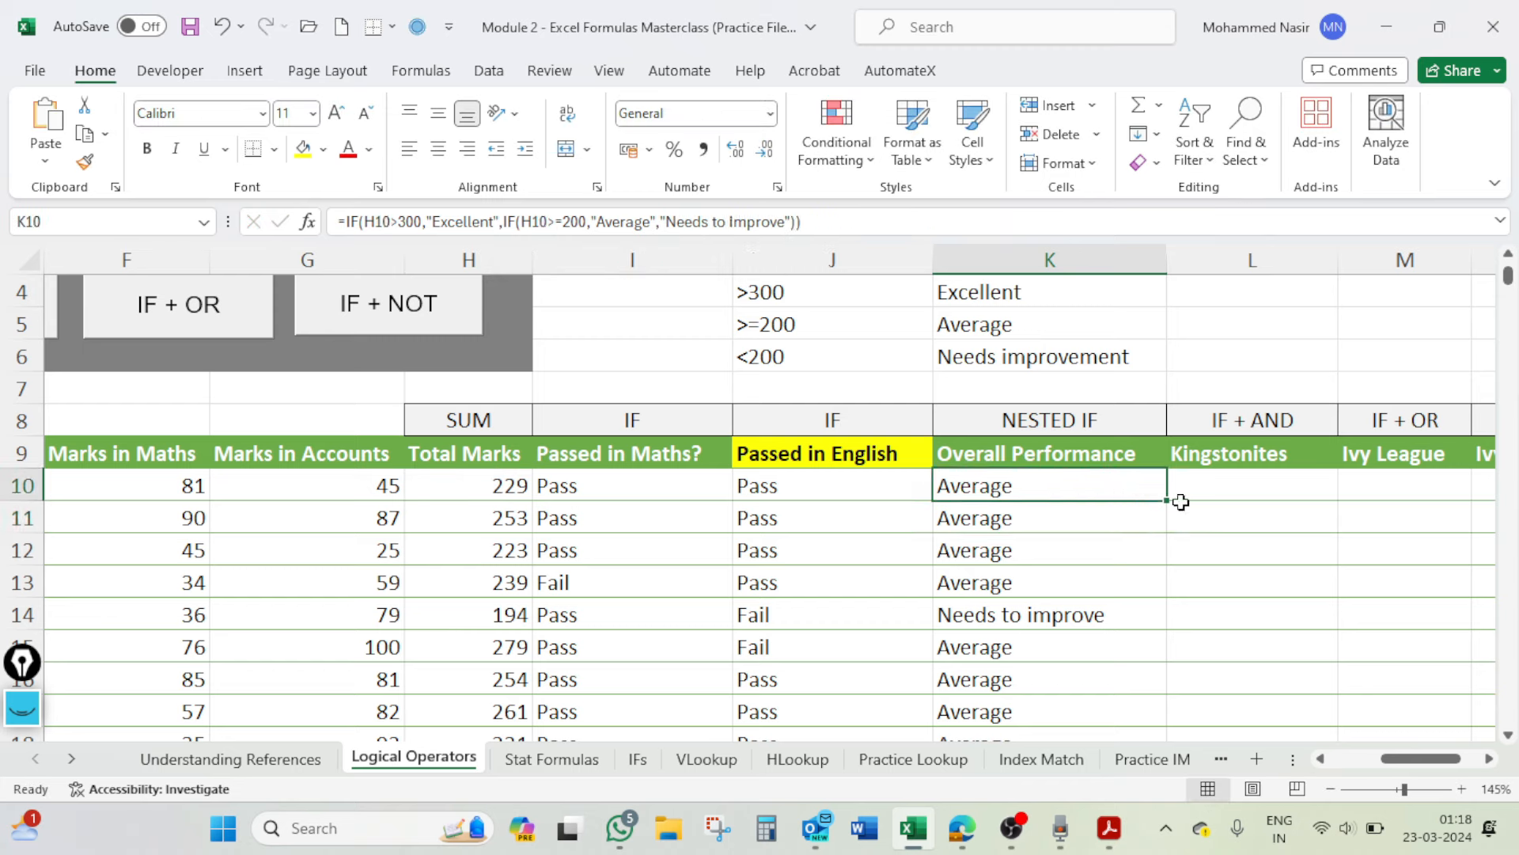
double_click(1166, 500)
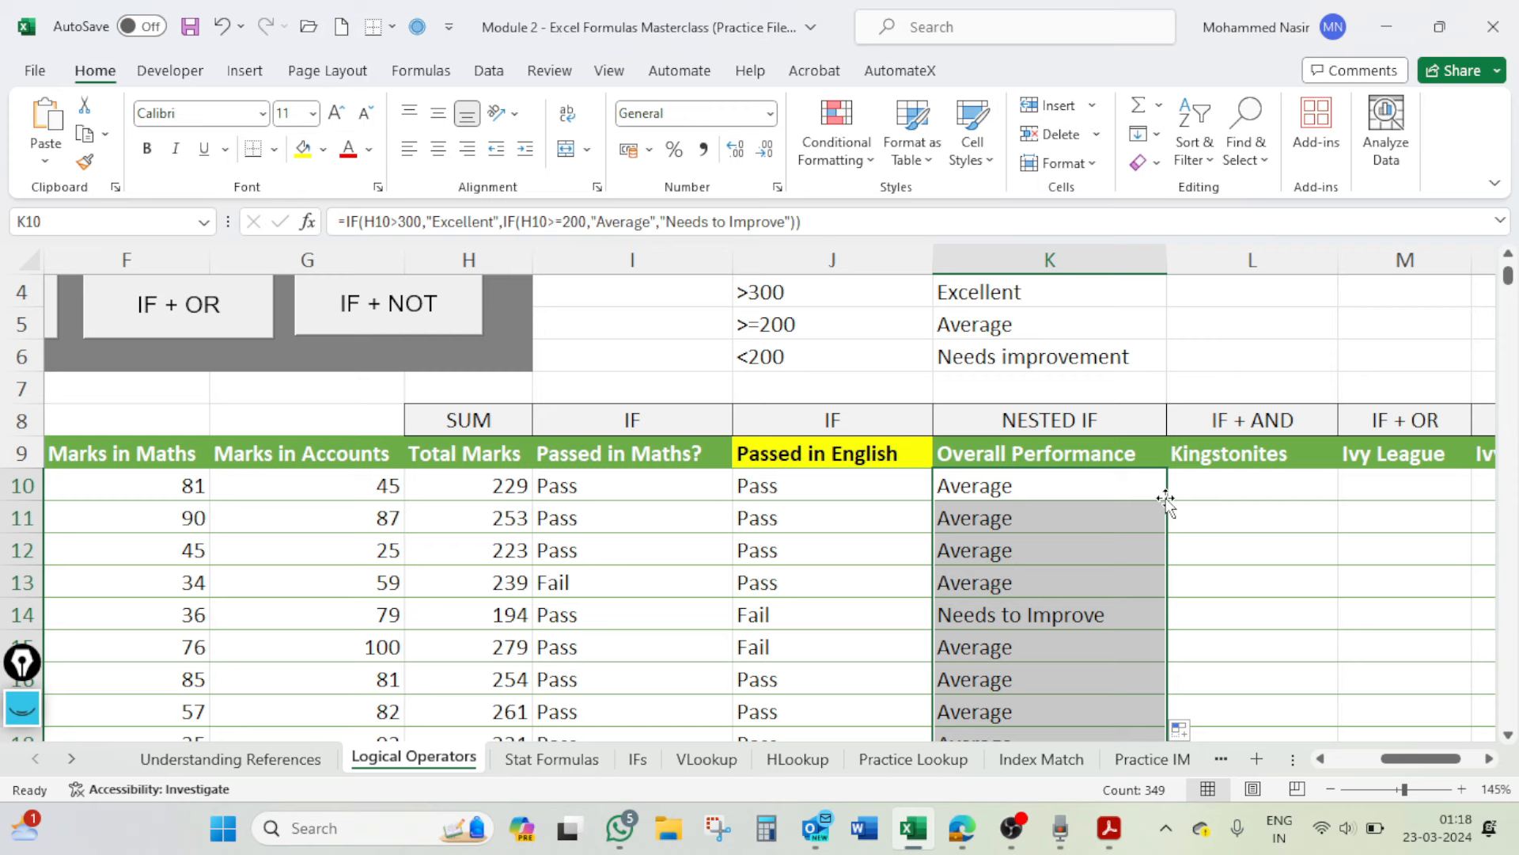
scroll(1106, 532, up, 1)
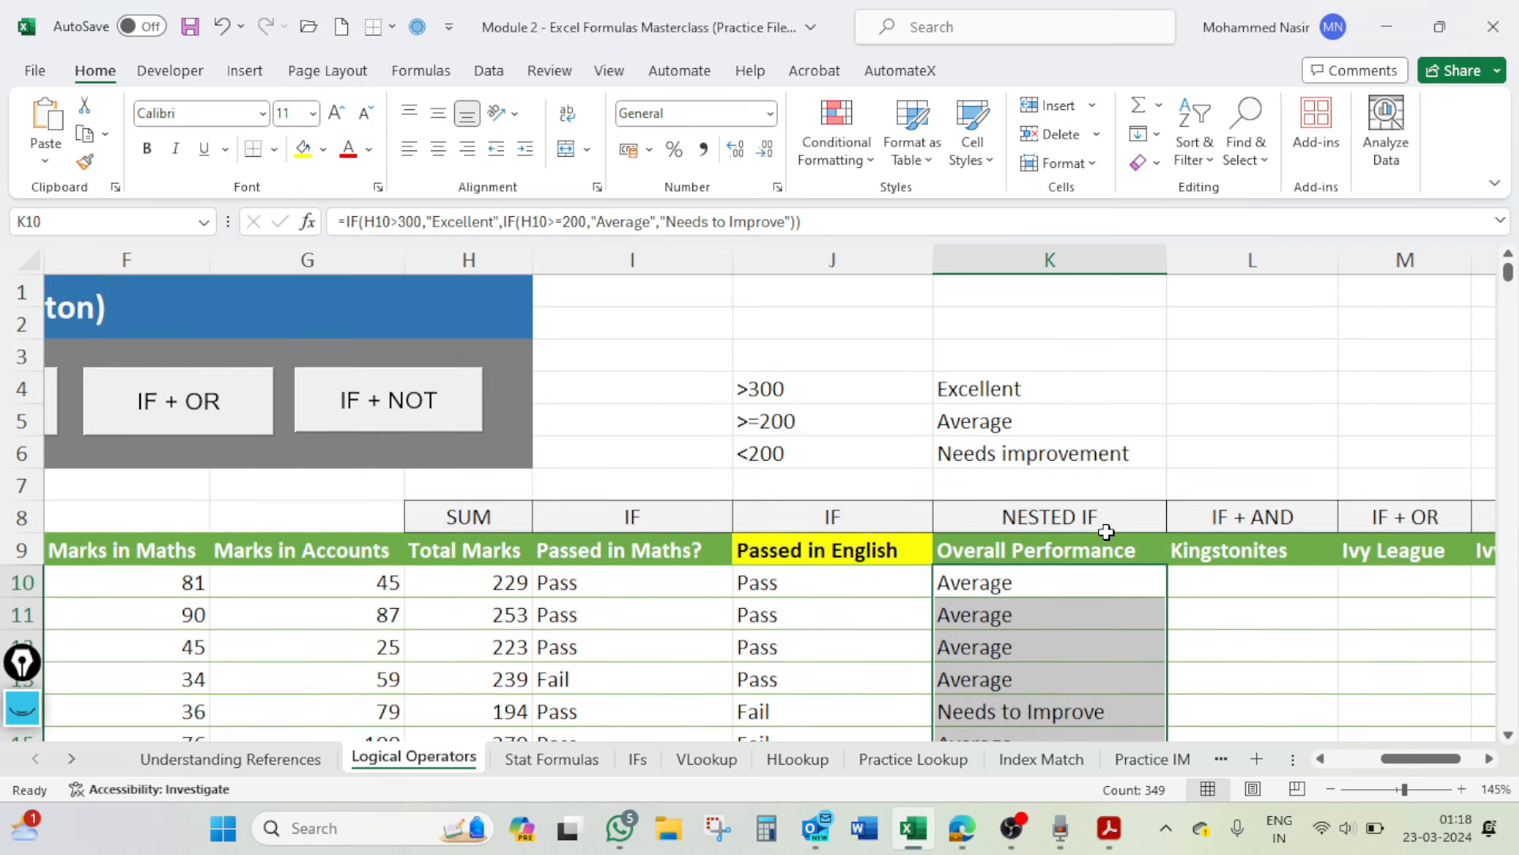